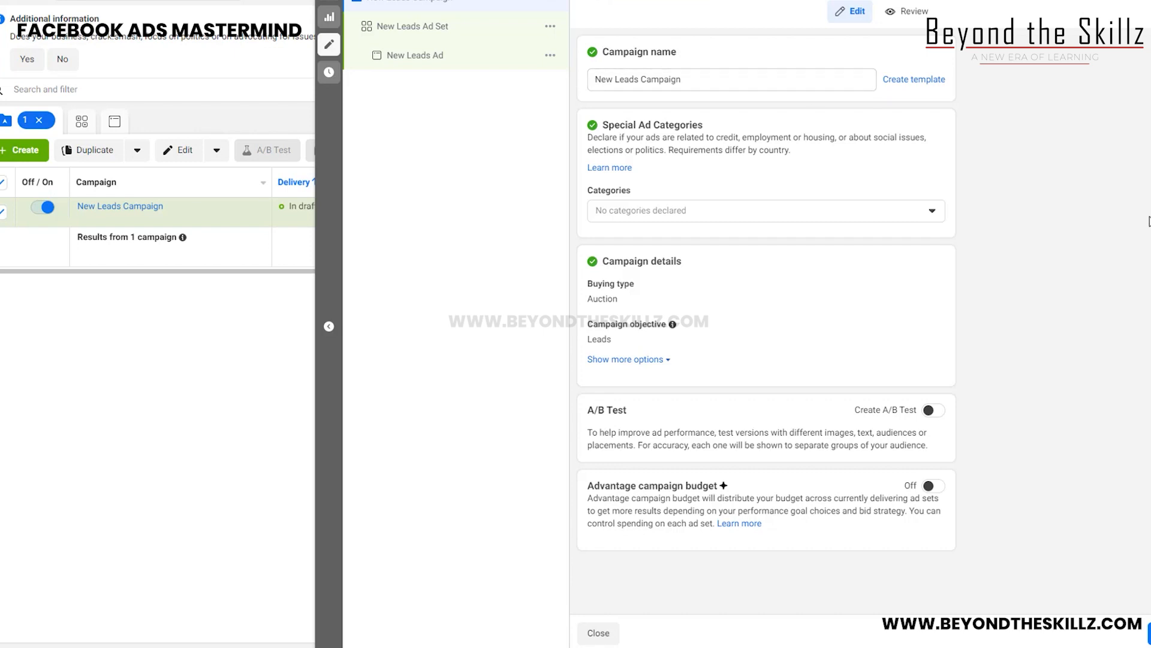
- Keep the campaign name, continue to the ad set settings and set the daily budget to £5.00
{"action": "left_click_drag", "start_coordinate": [804, 81], "coordinate": [524, 82]}
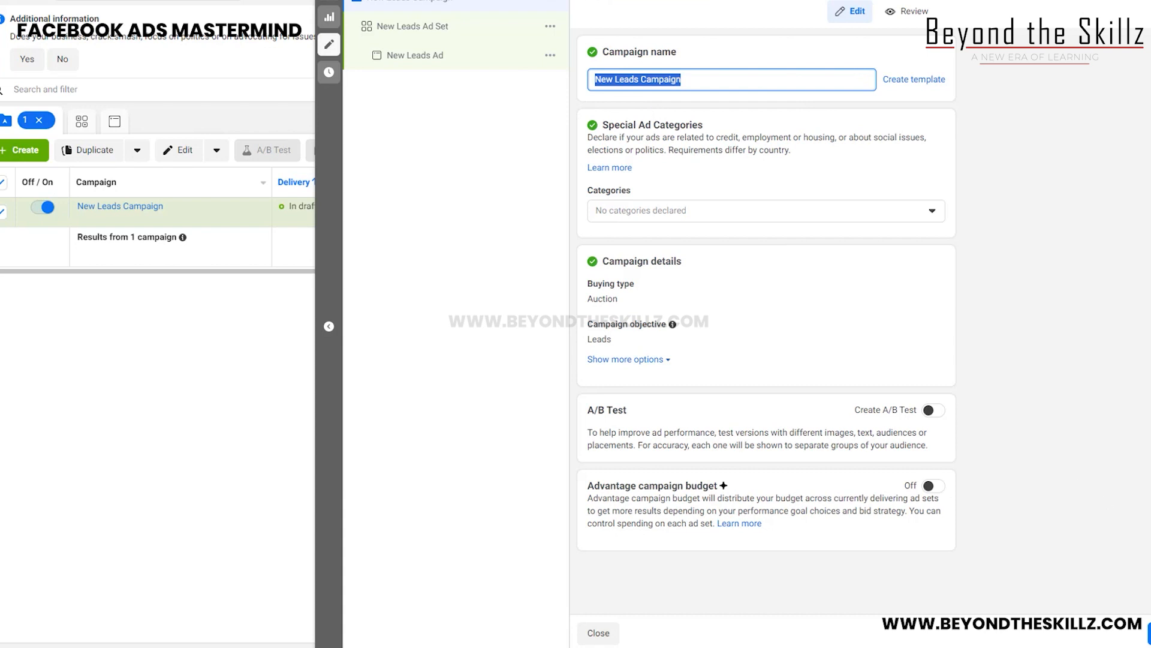
{"action": "left_click", "coordinate": [1149, 632]}
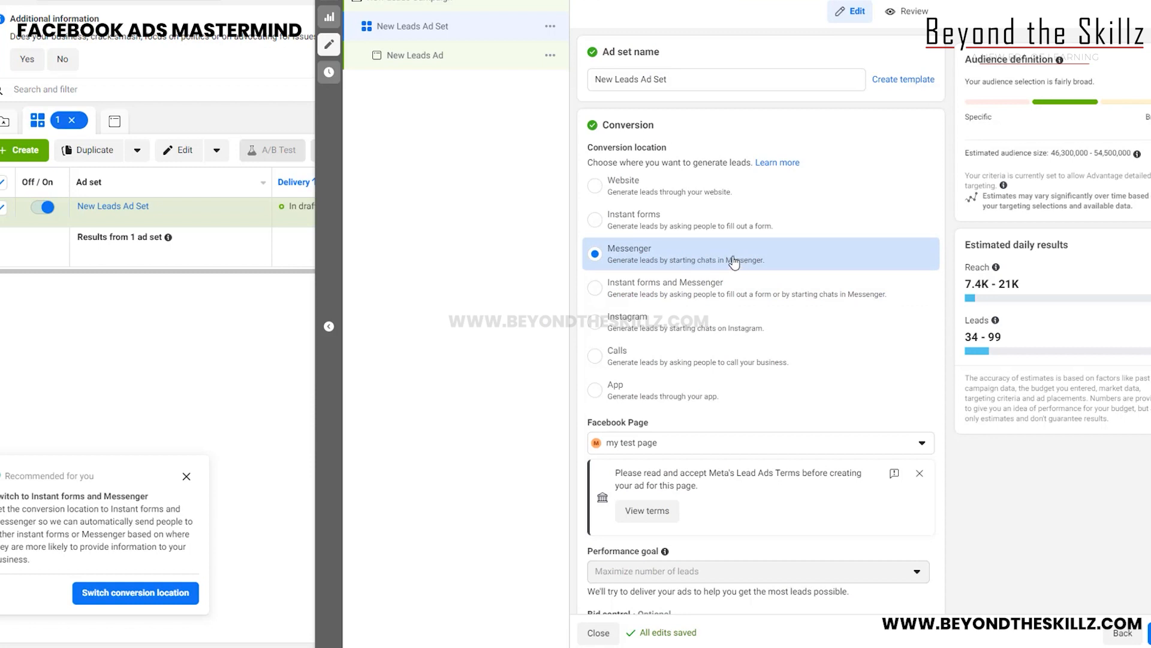
{"action": "scroll", "coordinate": [734, 262], "scroll_direction": "down", "scroll_amount": 5}
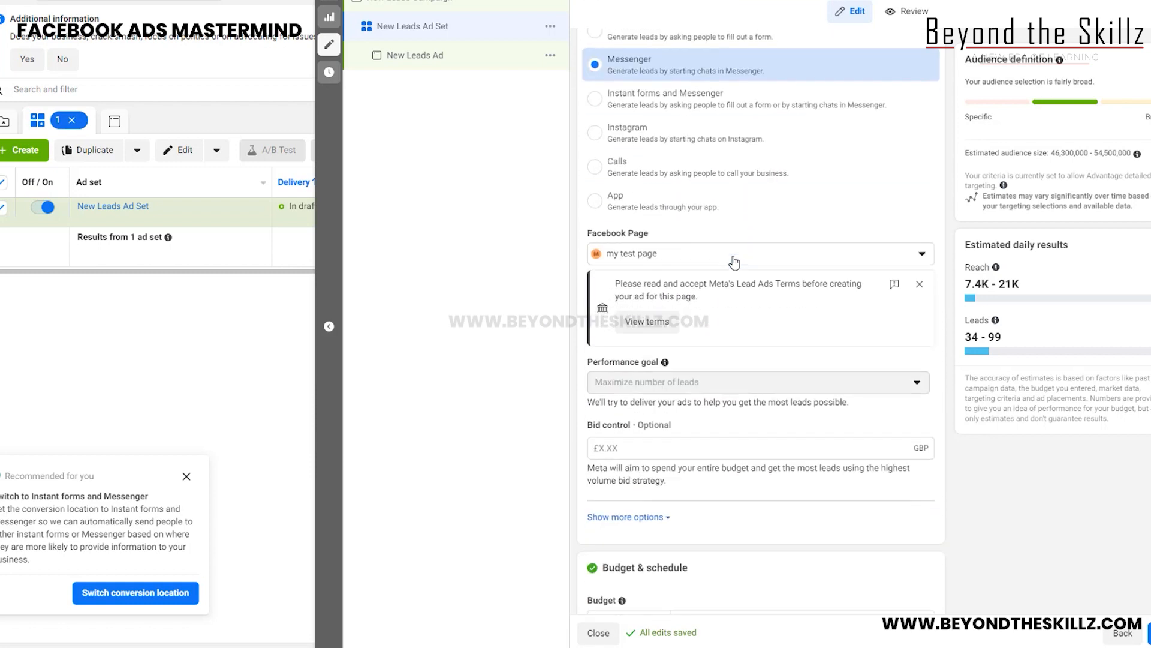
{"action": "scroll", "coordinate": [882, 446], "scroll_direction": "down", "scroll_amount": 4}
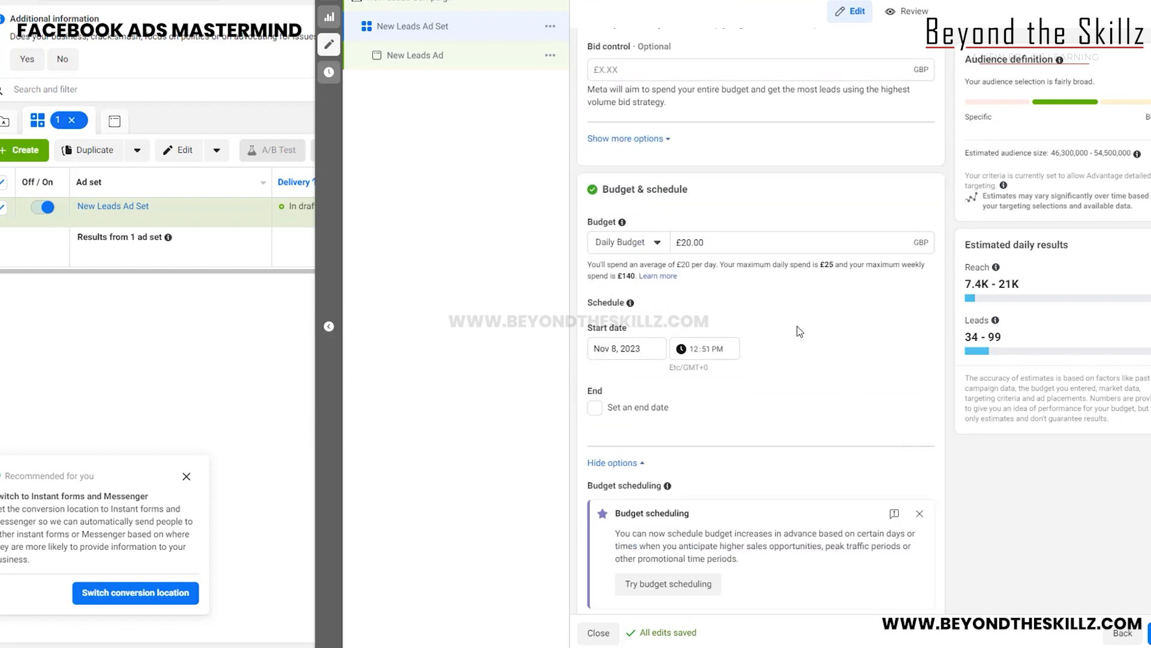
{"action": "triple_click", "coordinate": [777, 241]}
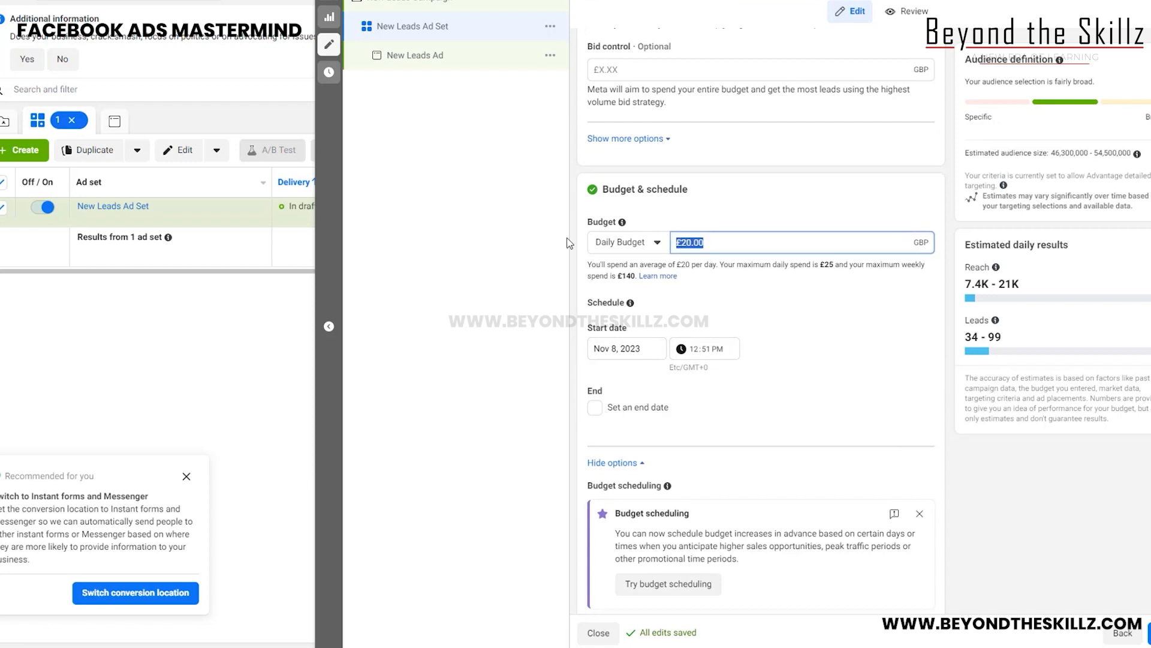
{"action": "type", "text": "5"}
{"action": "left_click", "coordinate": [862, 387]}
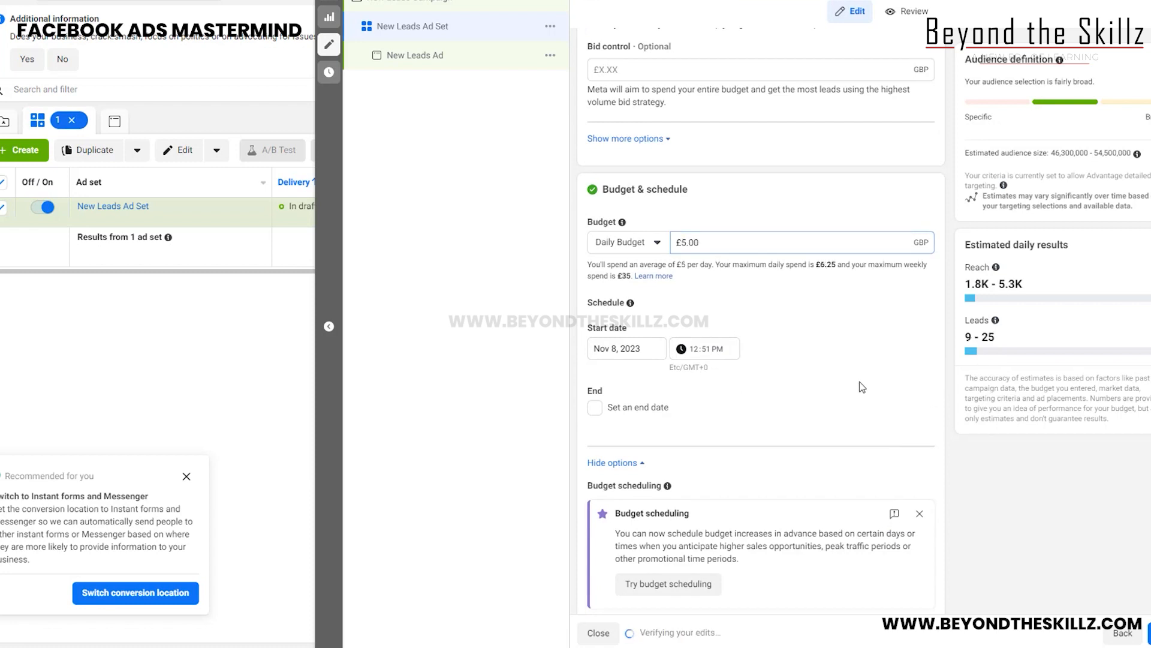
- Switch the ad set from Advantage+ audience to the original audience options and confirm using the original audience
{"action": "scroll", "coordinate": [861, 387], "scroll_direction": "down", "scroll_amount": 2}
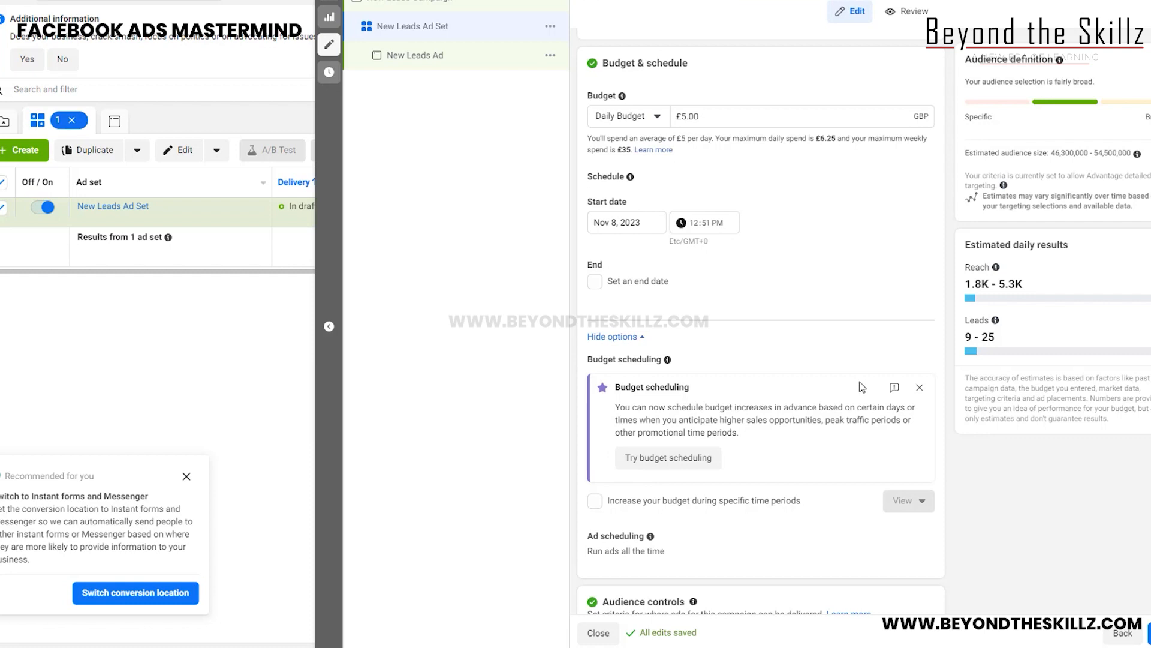
{"action": "scroll", "coordinate": [862, 387], "scroll_direction": "down", "scroll_amount": 7}
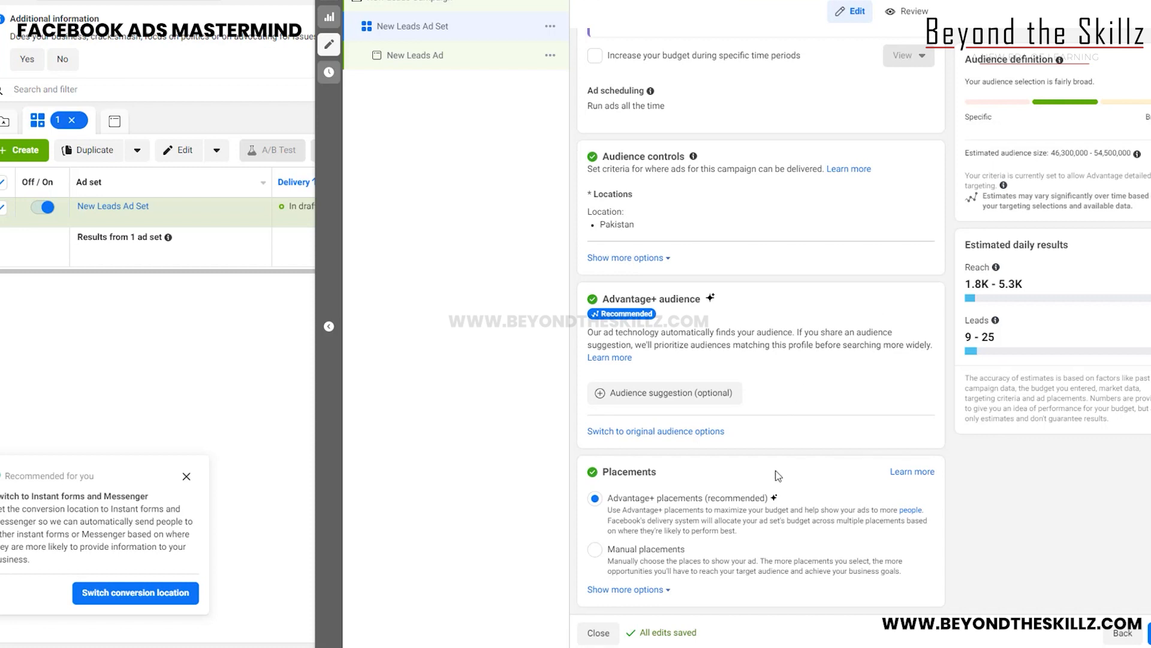
{"action": "left_click", "coordinate": [655, 432]}
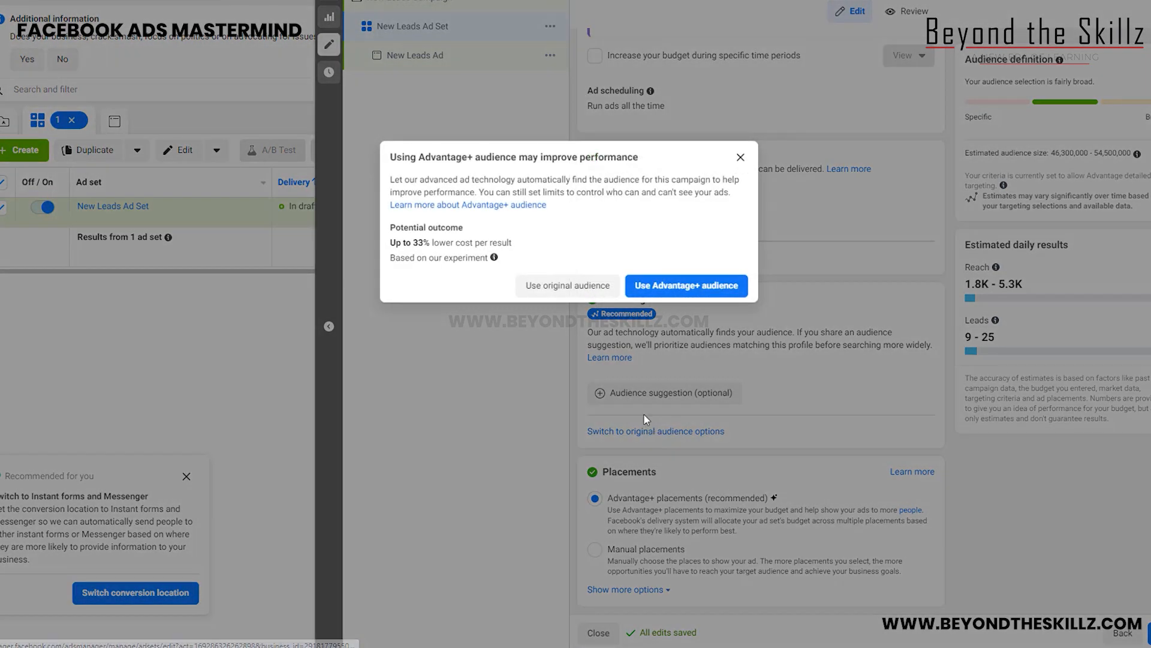
{"action": "left_click", "coordinate": [566, 286]}
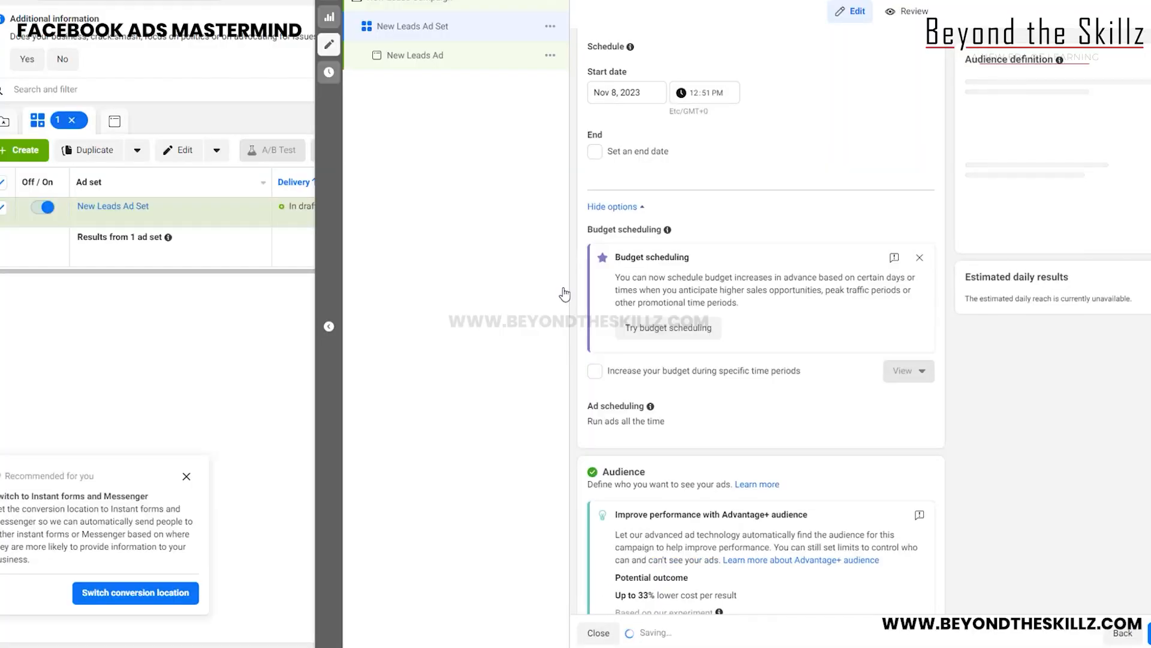
- Open the new audience's location targeting for editing
{"action": "scroll", "coordinate": [575, 337], "scroll_direction": "down", "scroll_amount": 10}
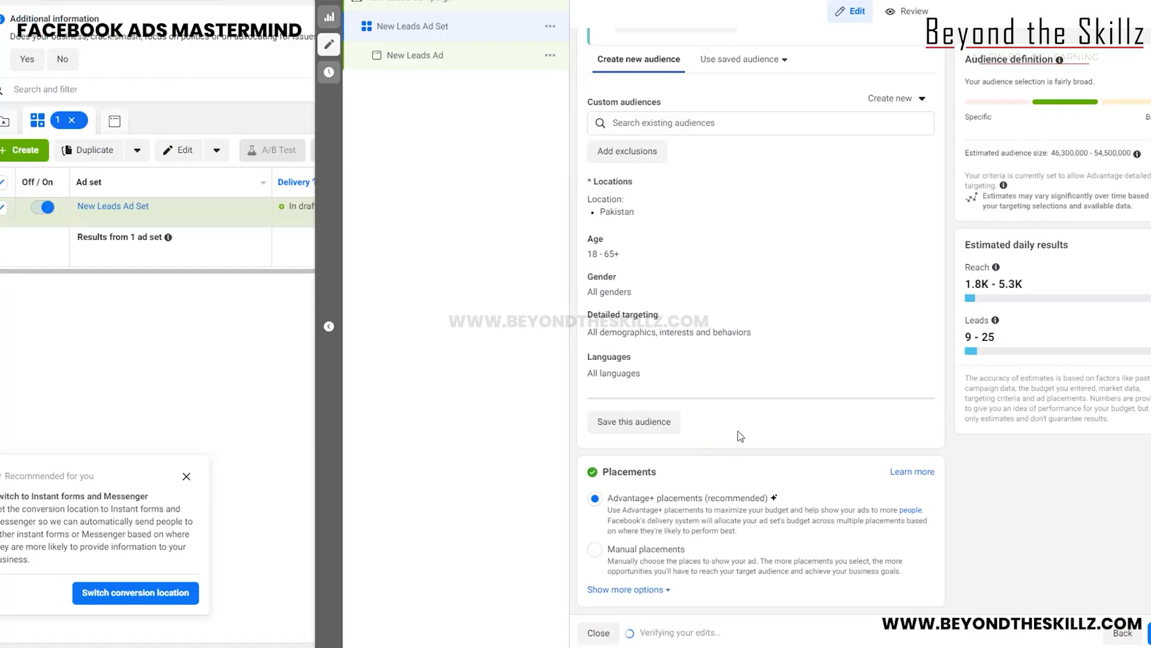
{"action": "scroll", "coordinate": [756, 418], "scroll_direction": "up", "scroll_amount": 2}
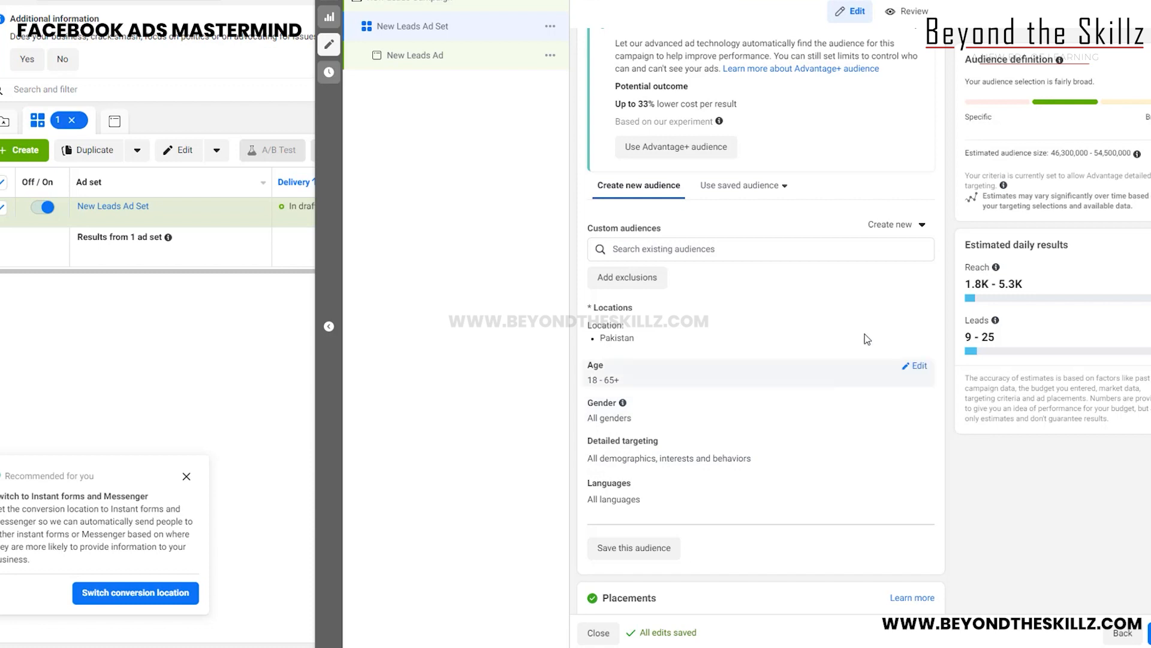
{"action": "left_click", "coordinate": [916, 310]}
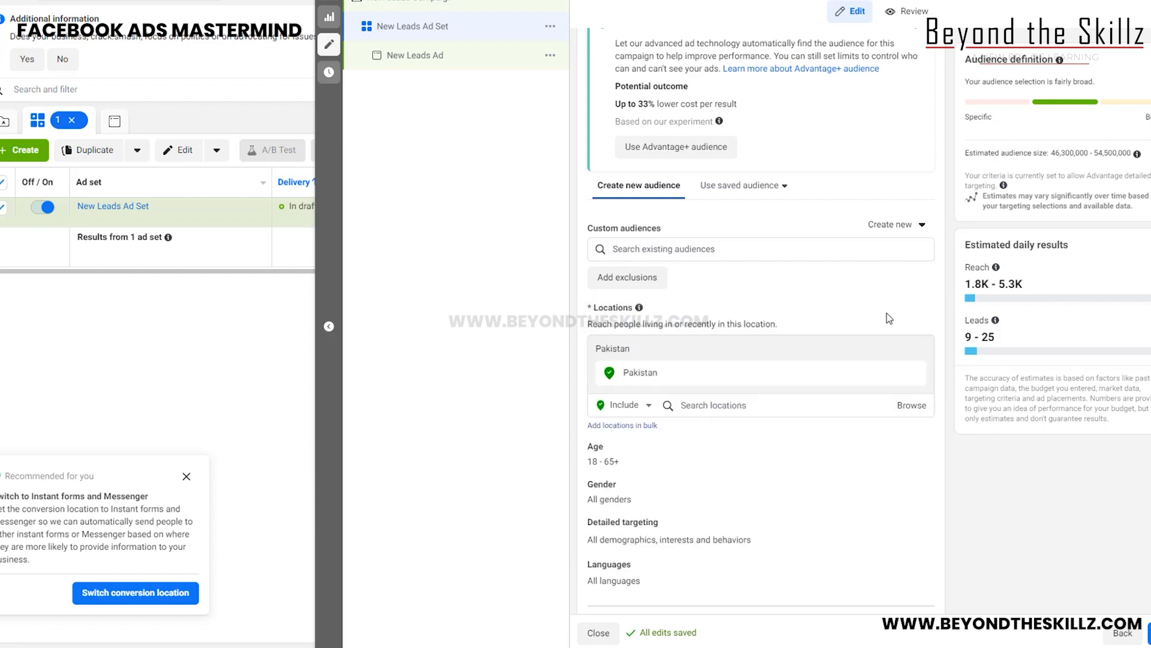
- Set the audience's age range to a minimum of 21 and a maximum of 51
{"action": "scroll", "coordinate": [776, 396], "scroll_direction": "down", "scroll_amount": 4}
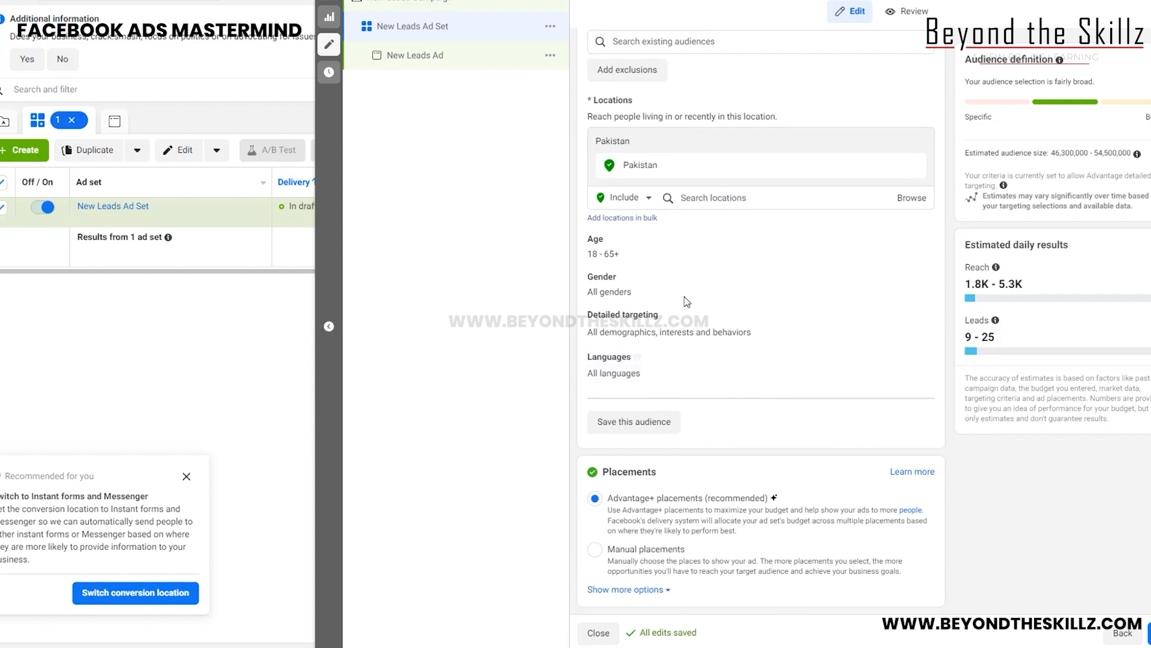
{"action": "left_click", "coordinate": [915, 240]}
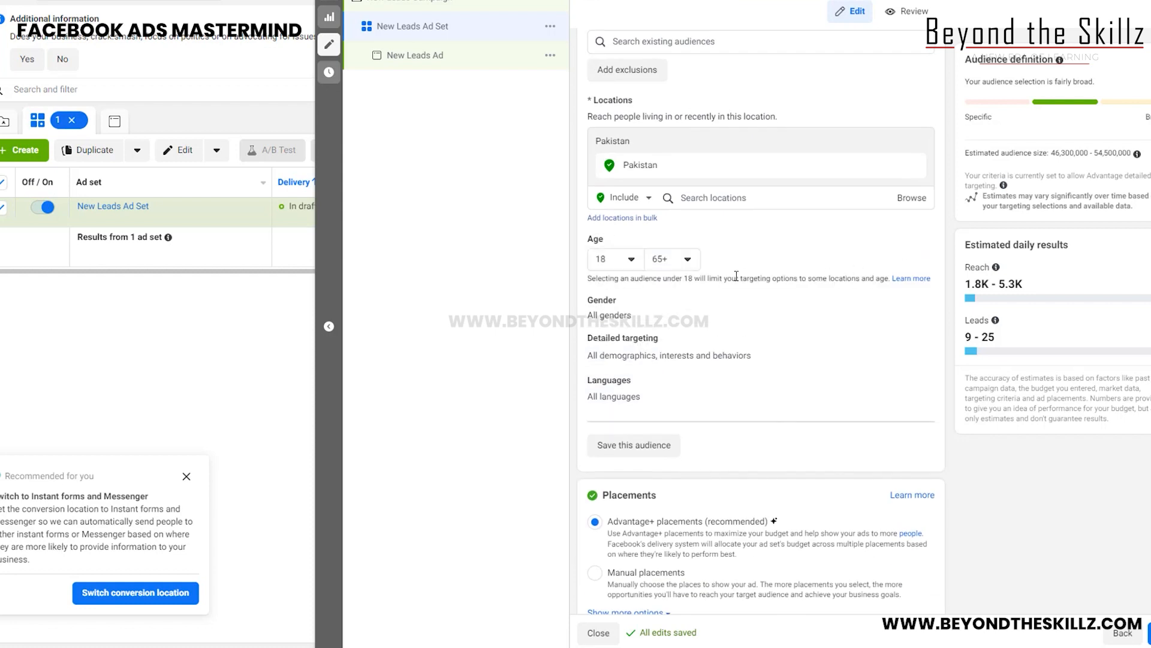
{"action": "left_click", "coordinate": [627, 260]}
{"action": "left_click", "coordinate": [618, 351]}
{"action": "left_click", "coordinate": [672, 259]}
{"action": "scroll", "coordinate": [710, 383], "scroll_direction": "up", "scroll_amount": 3}
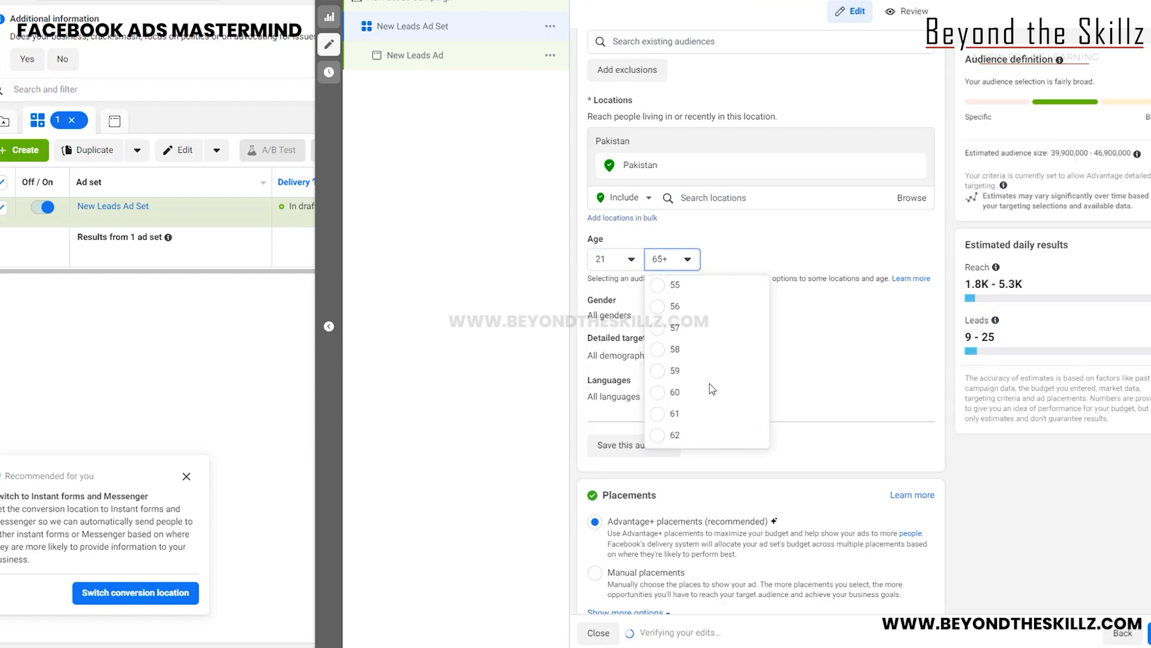
{"action": "left_click", "coordinate": [707, 324]}
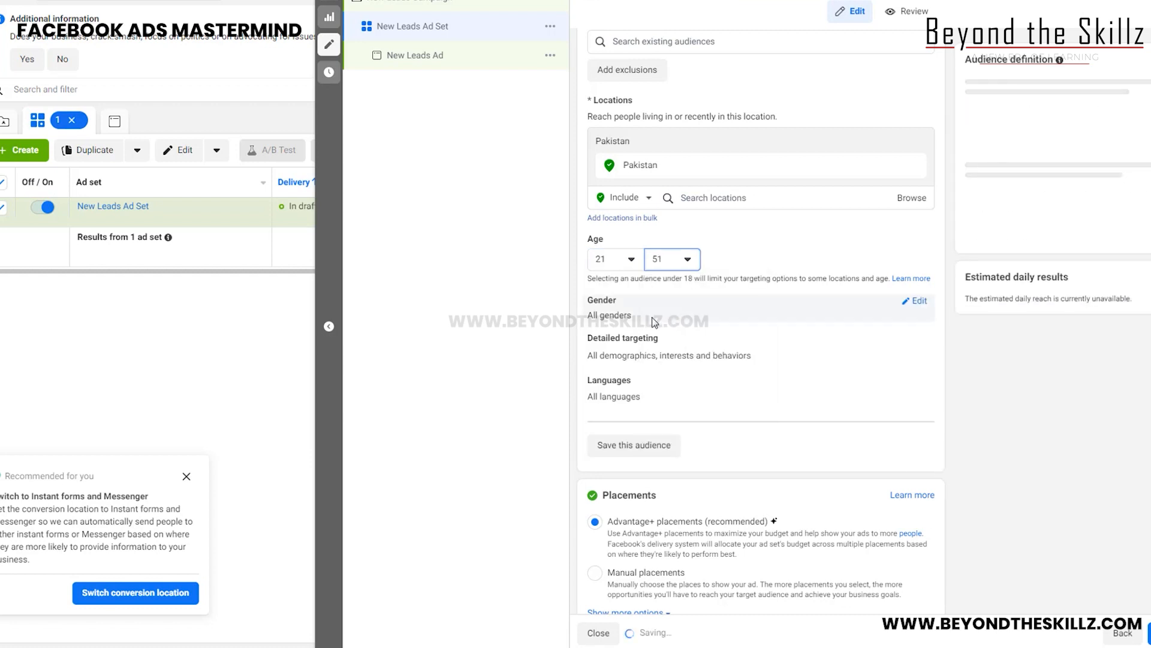
- Open the audience's gender and detailed targeting for editing and browse the detailed targeting categories
{"action": "left_click", "coordinate": [916, 301]}
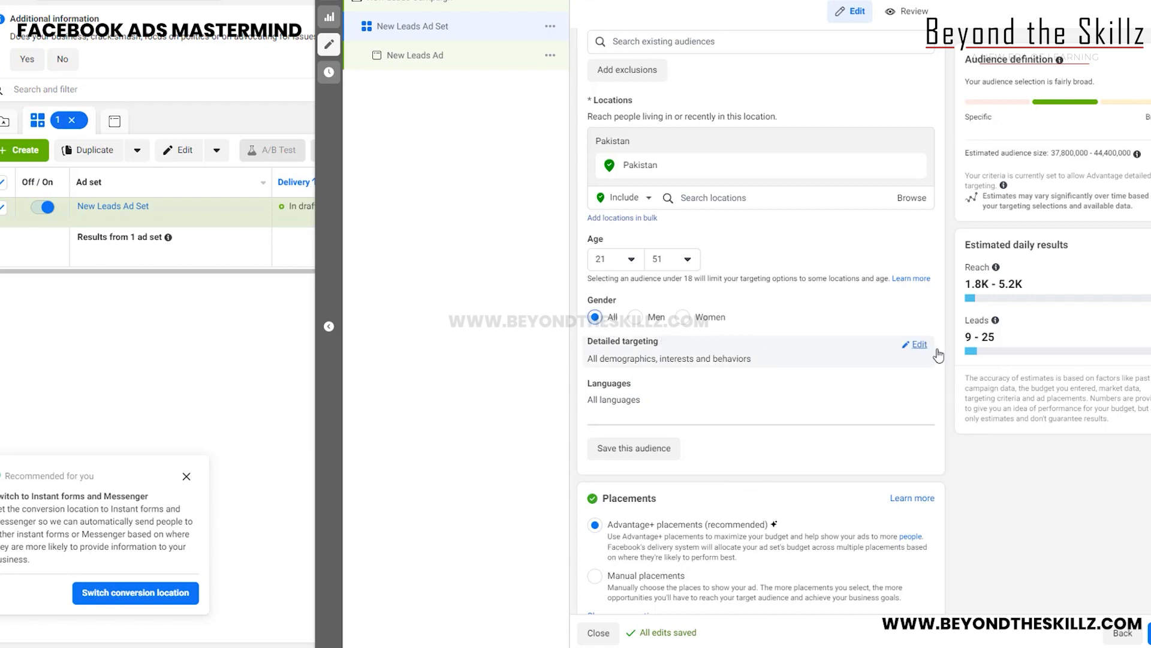
{"action": "left_click", "coordinate": [918, 343]}
{"action": "scroll", "coordinate": [777, 297], "scroll_direction": "down", "scroll_amount": 2}
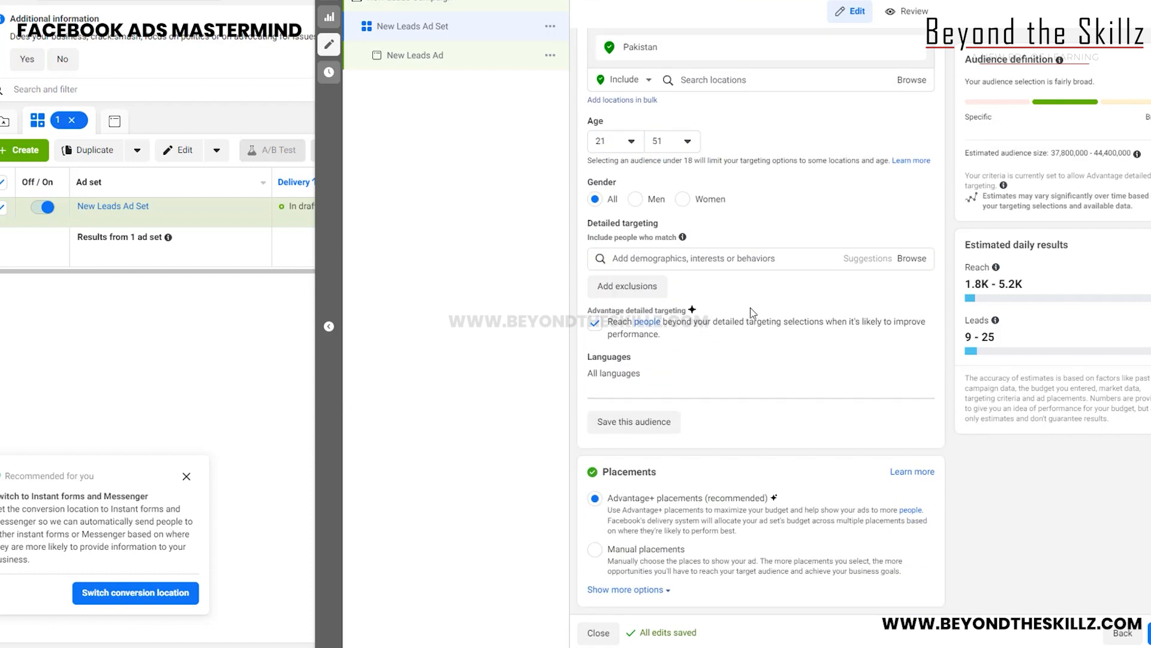
{"action": "left_click", "coordinate": [681, 259]}
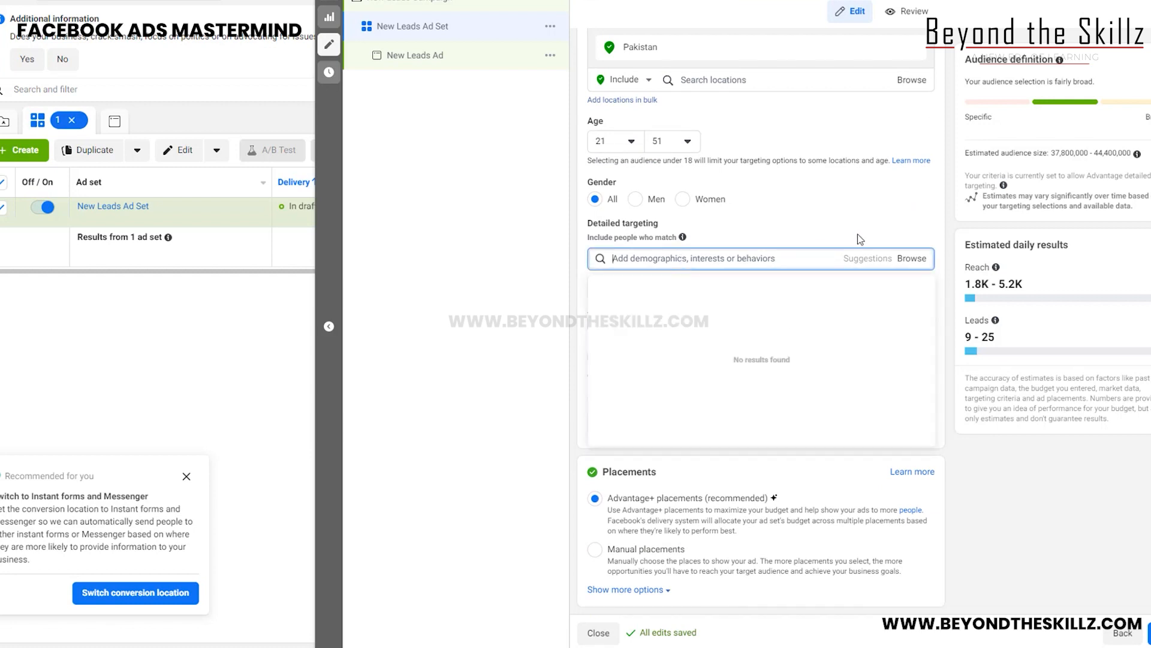
{"action": "left_click", "coordinate": [911, 262]}
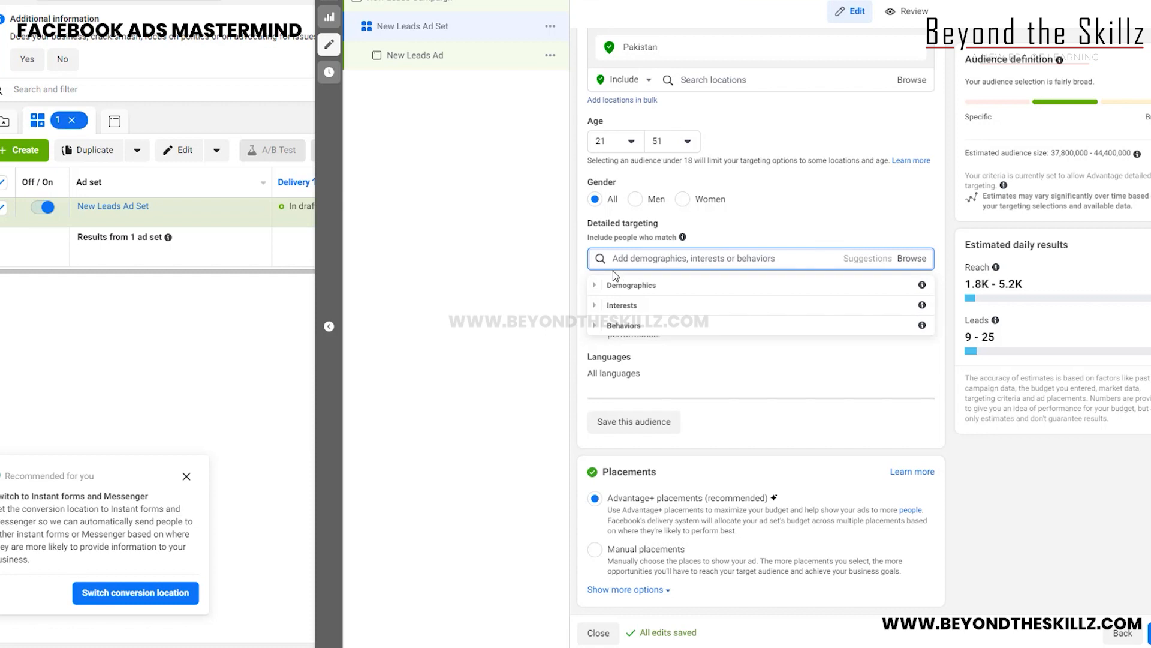
- Examine the Education options under Demographics, including the available education levels
{"action": "left_click", "coordinate": [596, 285]}
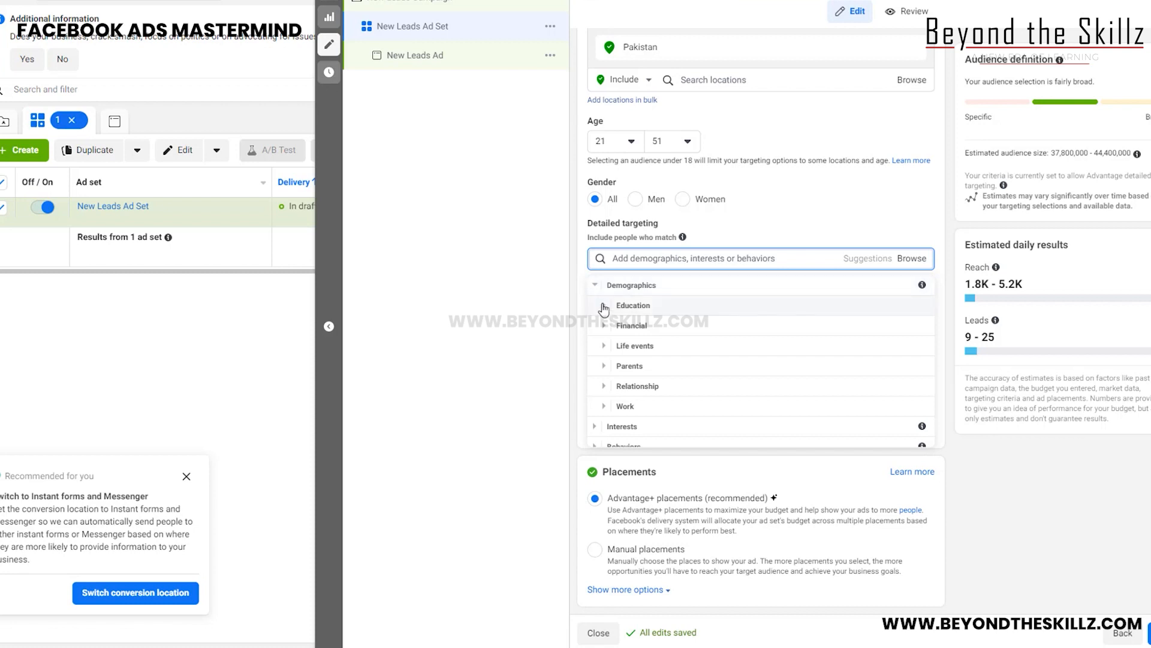
{"action": "left_click", "coordinate": [604, 305]}
{"action": "left_click", "coordinate": [610, 307]}
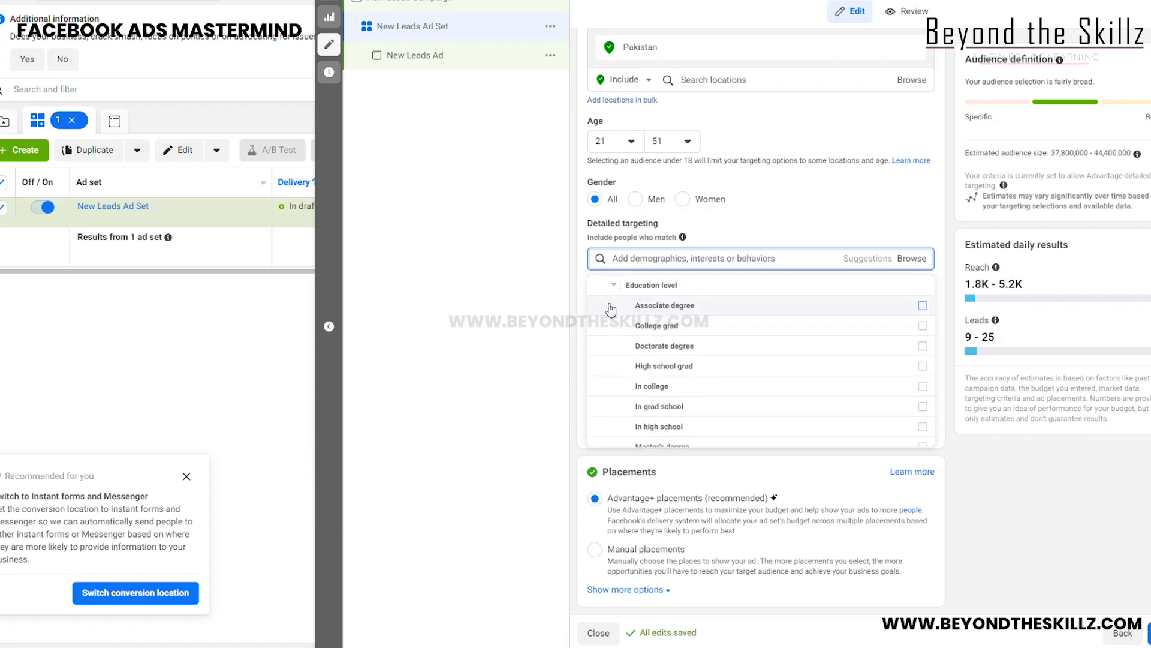
{"action": "scroll", "coordinate": [738, 336], "scroll_direction": "down", "scroll_amount": 2}
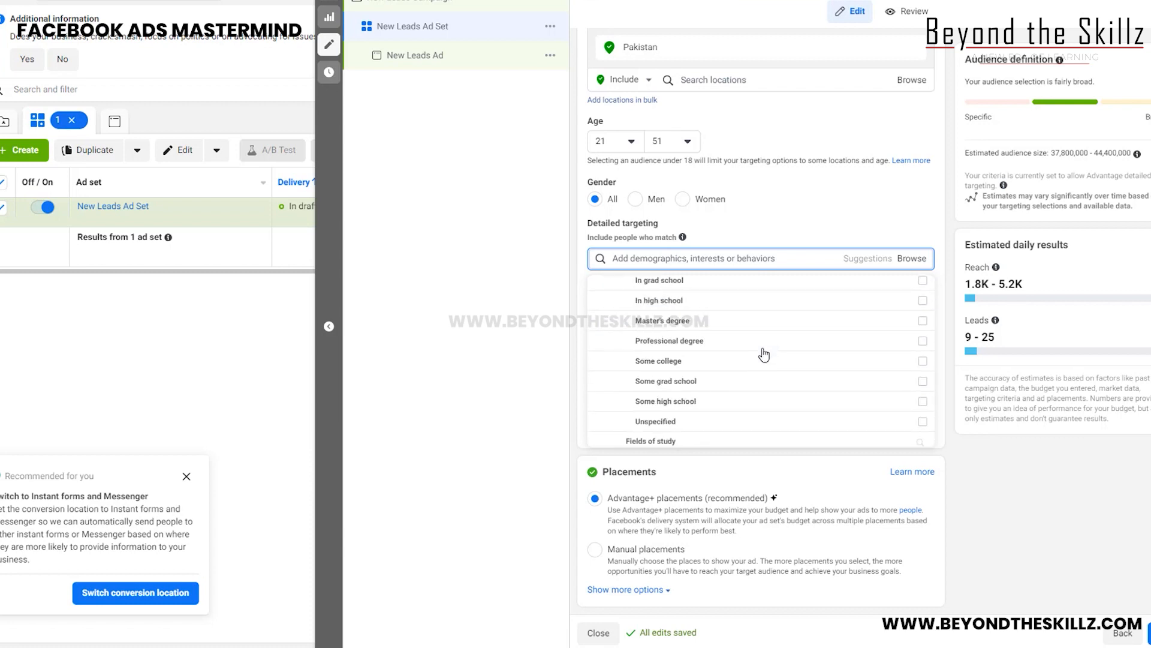
{"action": "mouse_move", "coordinate": [750, 364]}
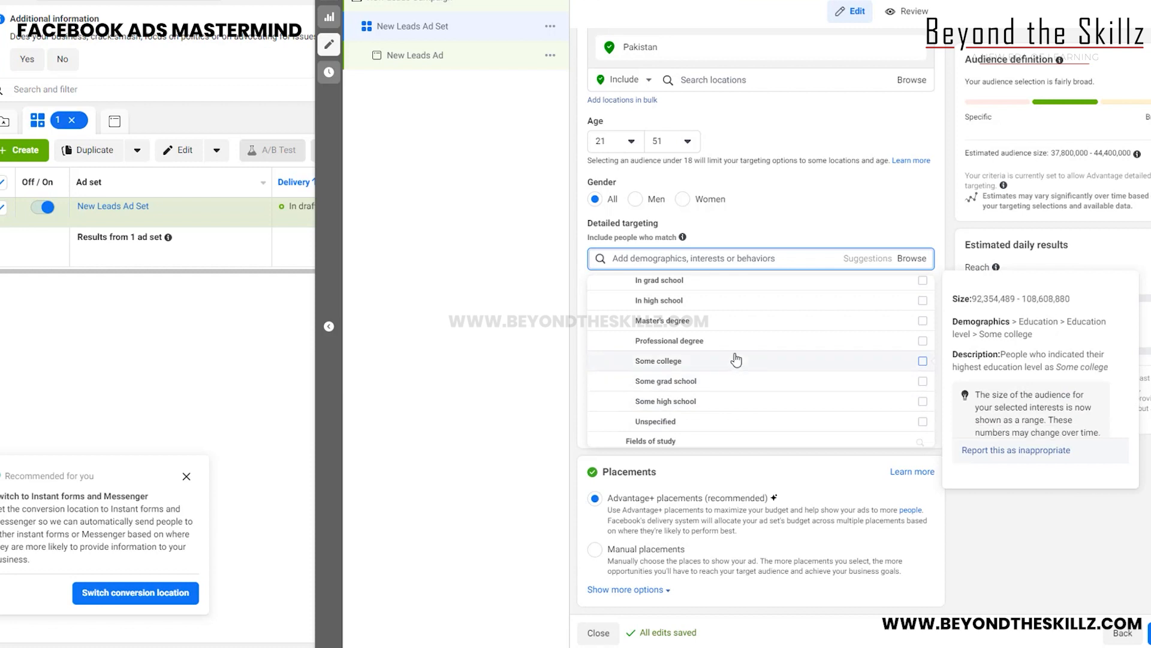
{"action": "scroll", "coordinate": [739, 360], "scroll_direction": "up", "scroll_amount": 1}
{"action": "scroll", "coordinate": [748, 386], "scroll_direction": "up", "scroll_amount": 1}
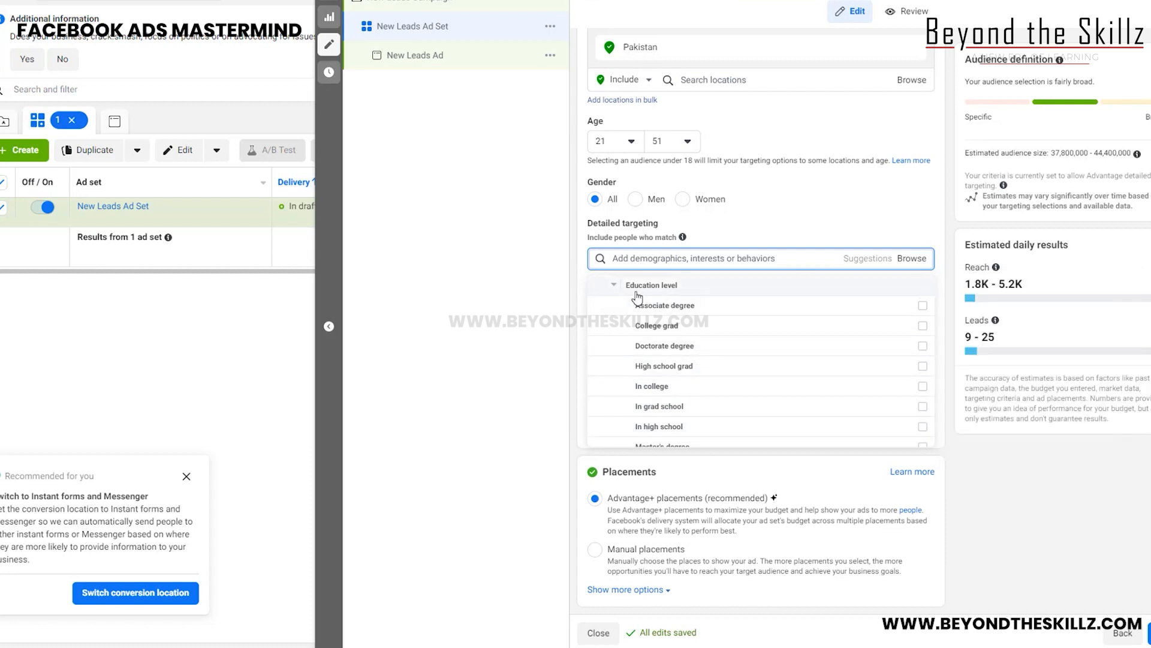
{"action": "left_click", "coordinate": [614, 285]}
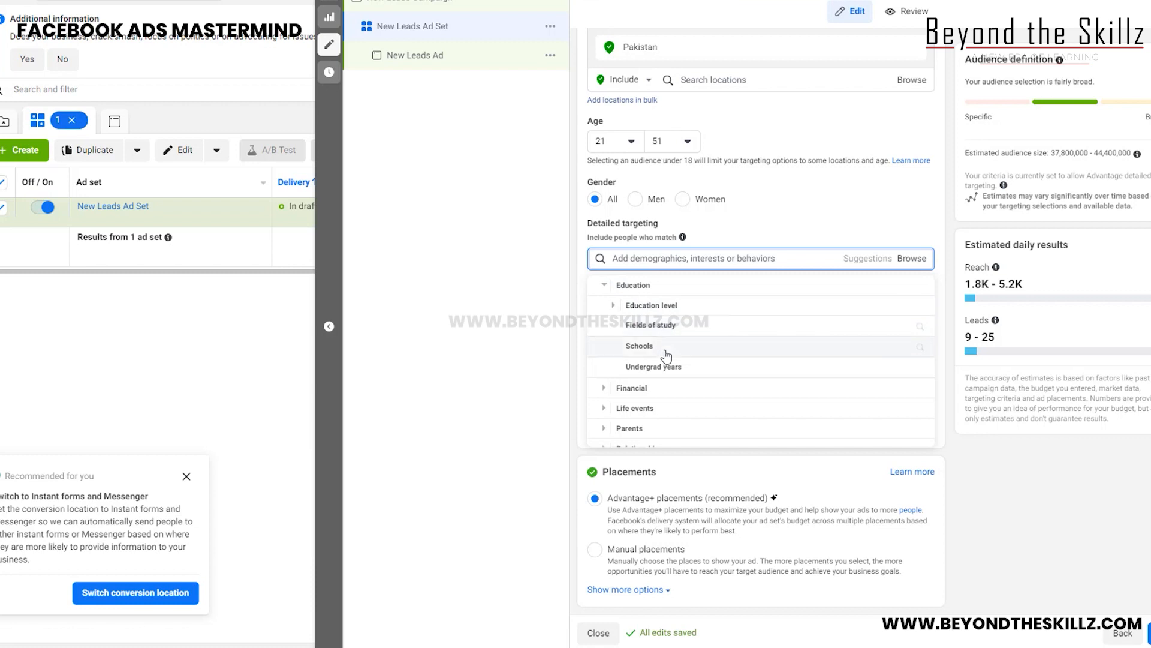
{"action": "left_click", "coordinate": [604, 288]}
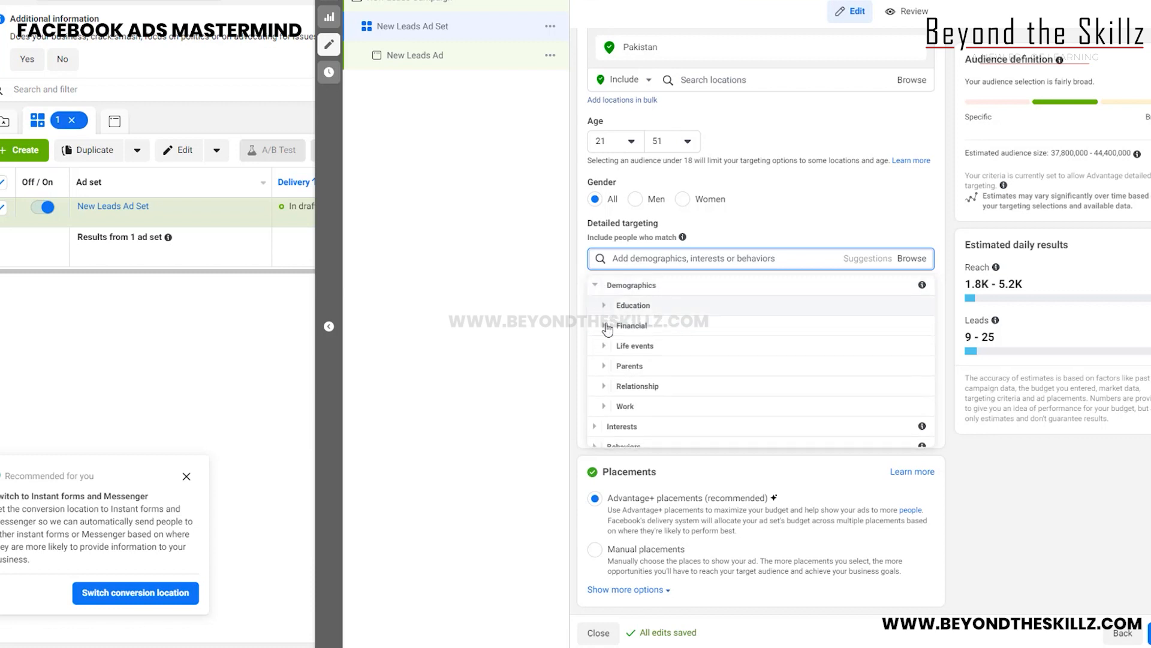
- Examine the household income options under the Financial demographics
{"action": "left_click", "coordinate": [604, 325]}
{"action": "left_click", "coordinate": [613, 315]}
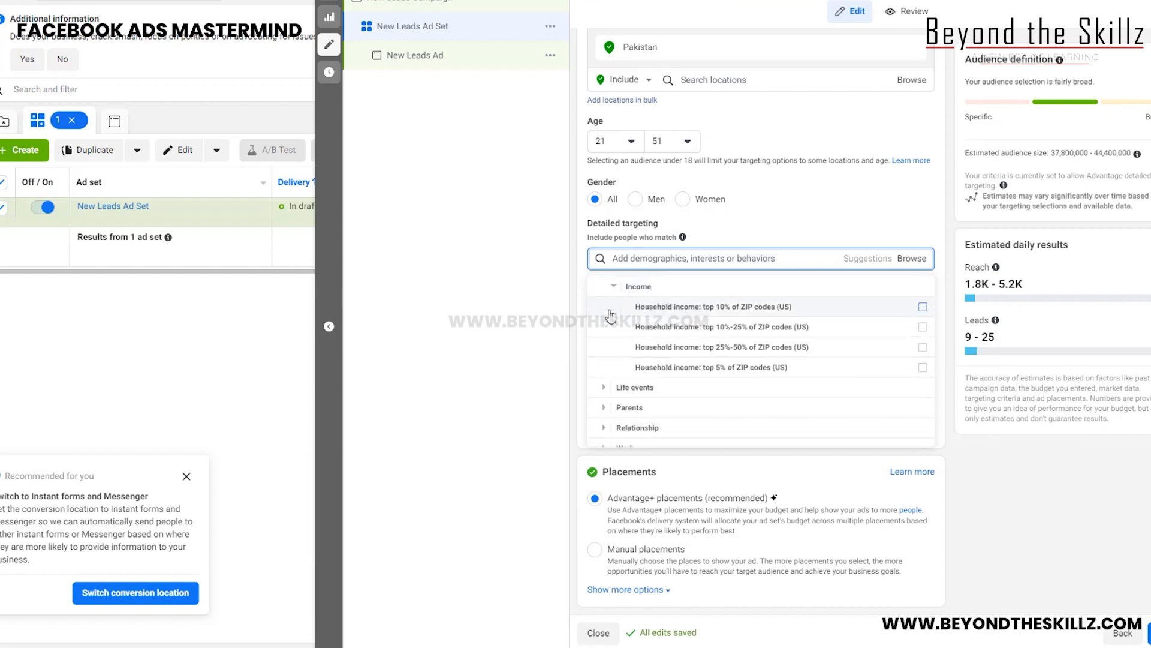
{"action": "scroll", "coordinate": [615, 318], "scroll_direction": "up", "scroll_amount": 2}
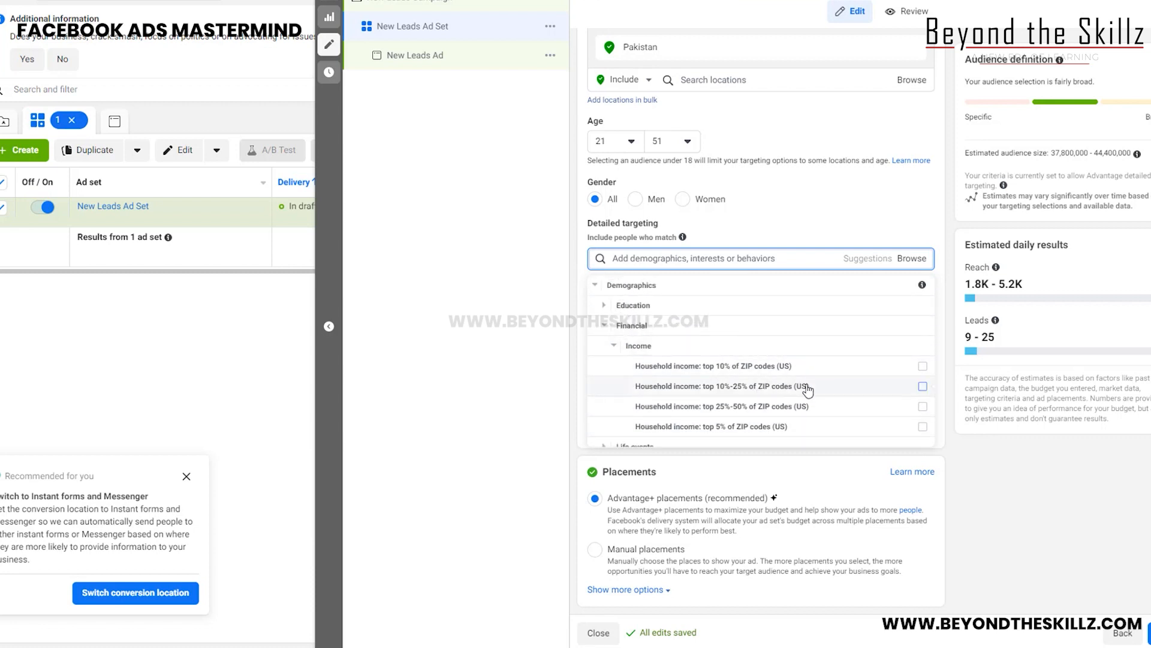
{"action": "left_click", "coordinate": [605, 325]}
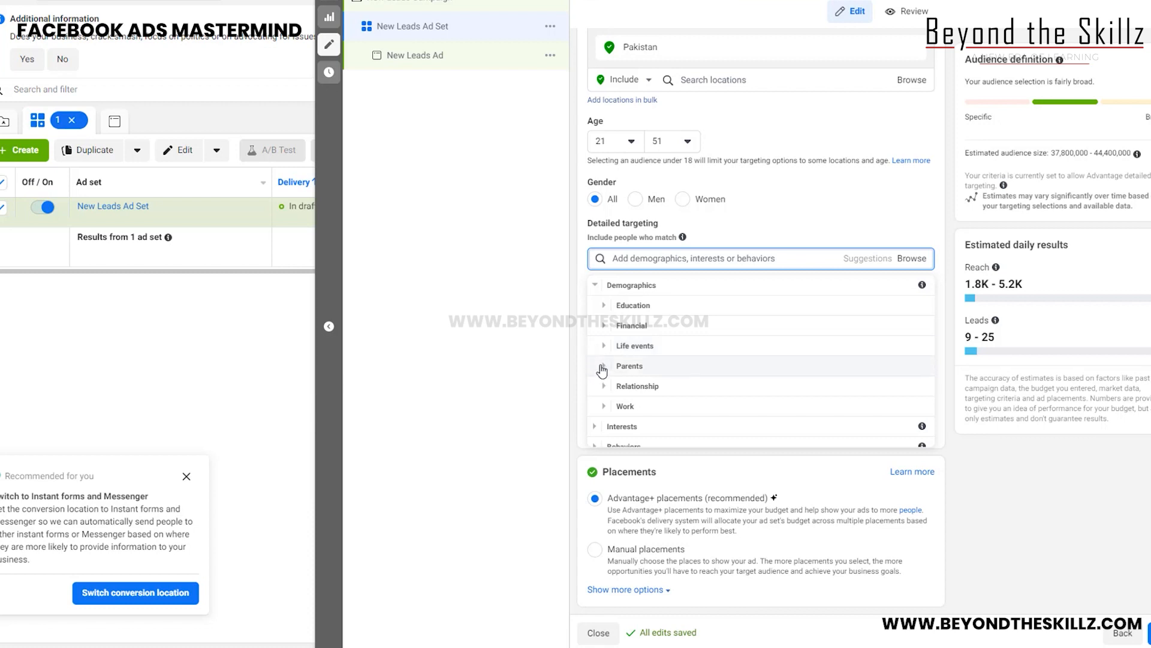
- Examine the relationship status options under the Relationship demographics
{"action": "left_click", "coordinate": [603, 386]}
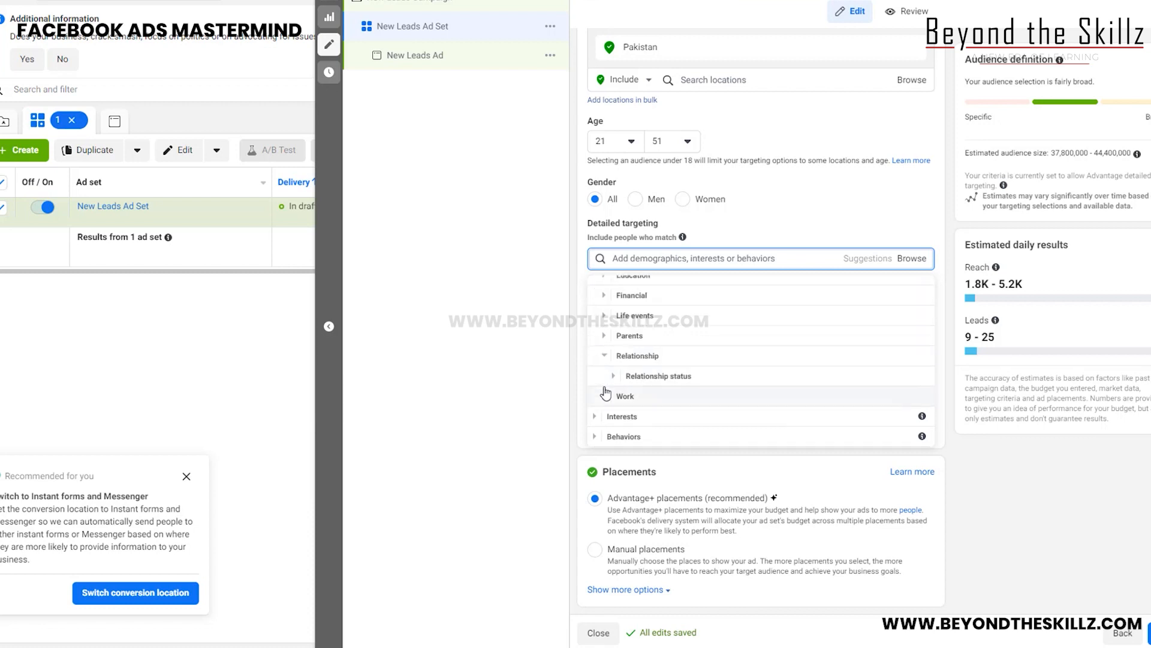
{"action": "left_click", "coordinate": [611, 381]}
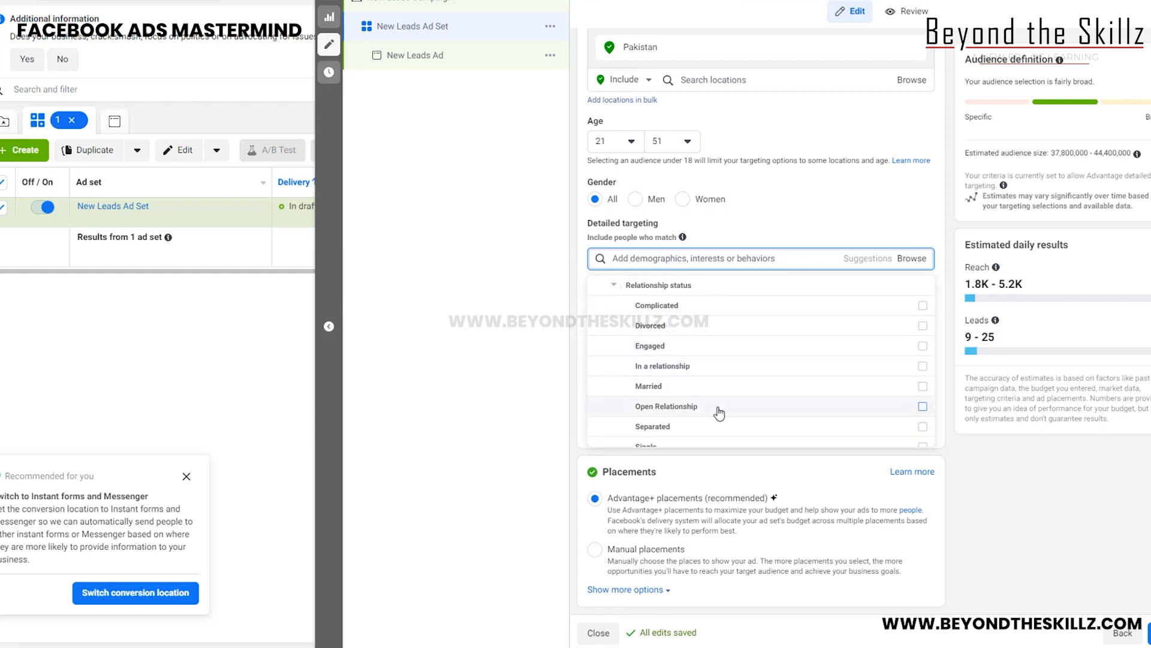
{"action": "scroll", "coordinate": [697, 414], "scroll_direction": "down", "scroll_amount": 2}
{"action": "scroll", "coordinate": [675, 433], "scroll_direction": "up", "scroll_amount": 3}
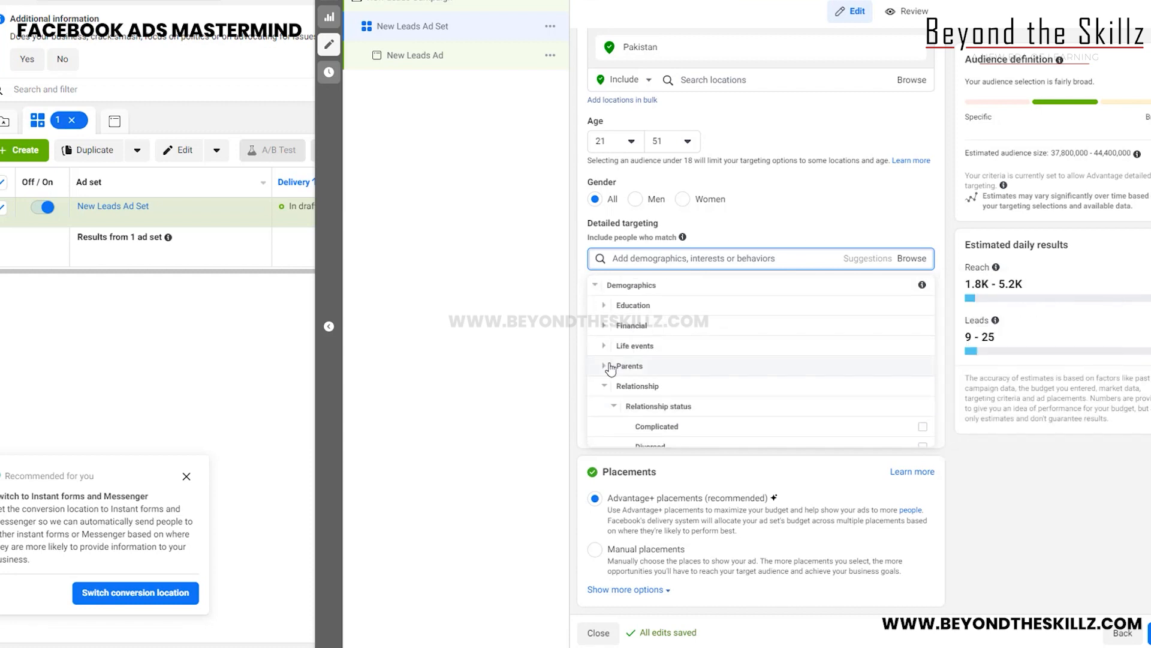
{"action": "scroll", "coordinate": [788, 333], "scroll_direction": "down", "scroll_amount": 2}
{"action": "scroll", "coordinate": [789, 333], "scroll_direction": "down", "scroll_amount": 1}
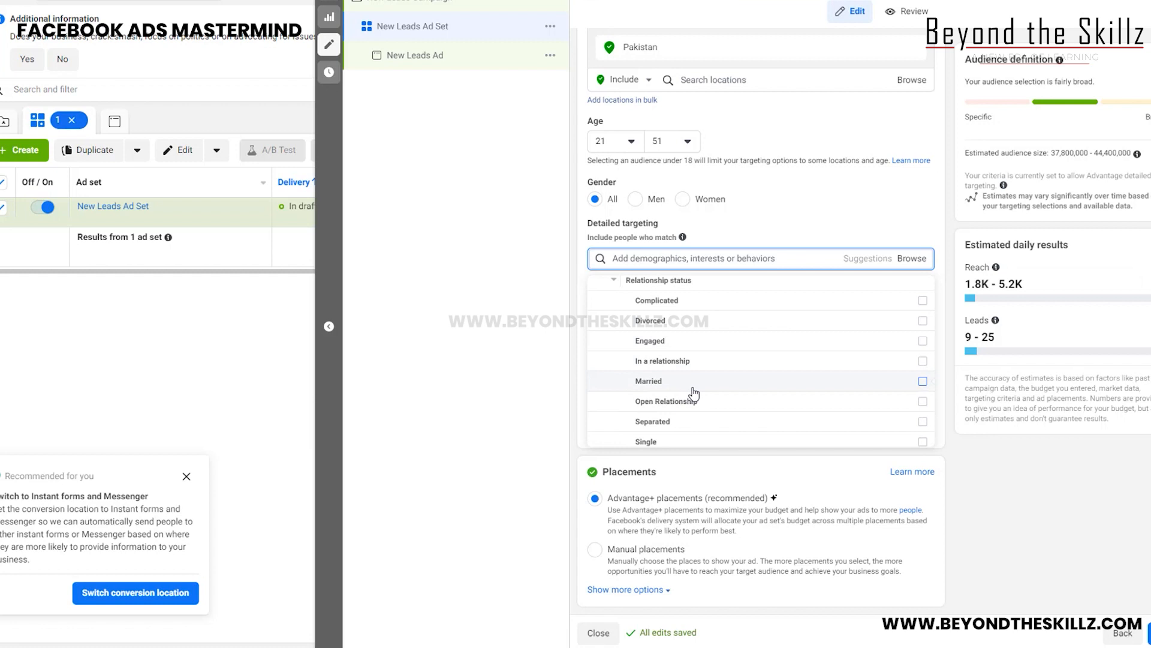
- Review the remaining relationship statuses, from Complicated to Widowed, and collapse the Relationship category
{"action": "scroll", "coordinate": [695, 390], "scroll_direction": "down", "scroll_amount": 2}
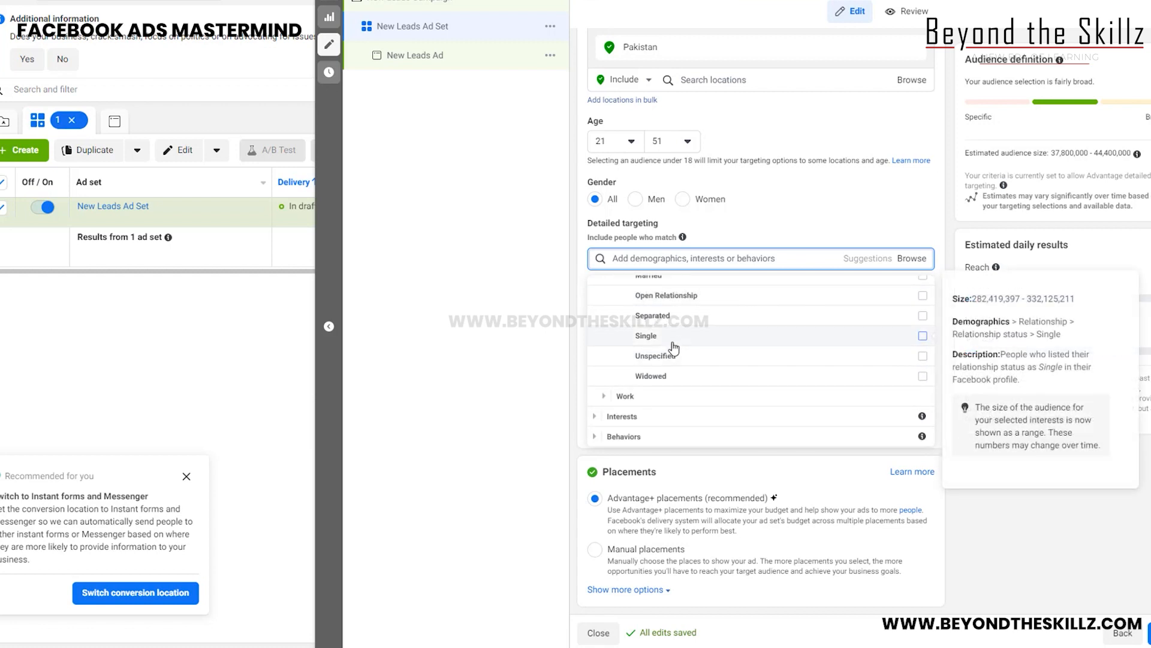
{"action": "scroll", "coordinate": [675, 348], "scroll_direction": "up", "scroll_amount": 2}
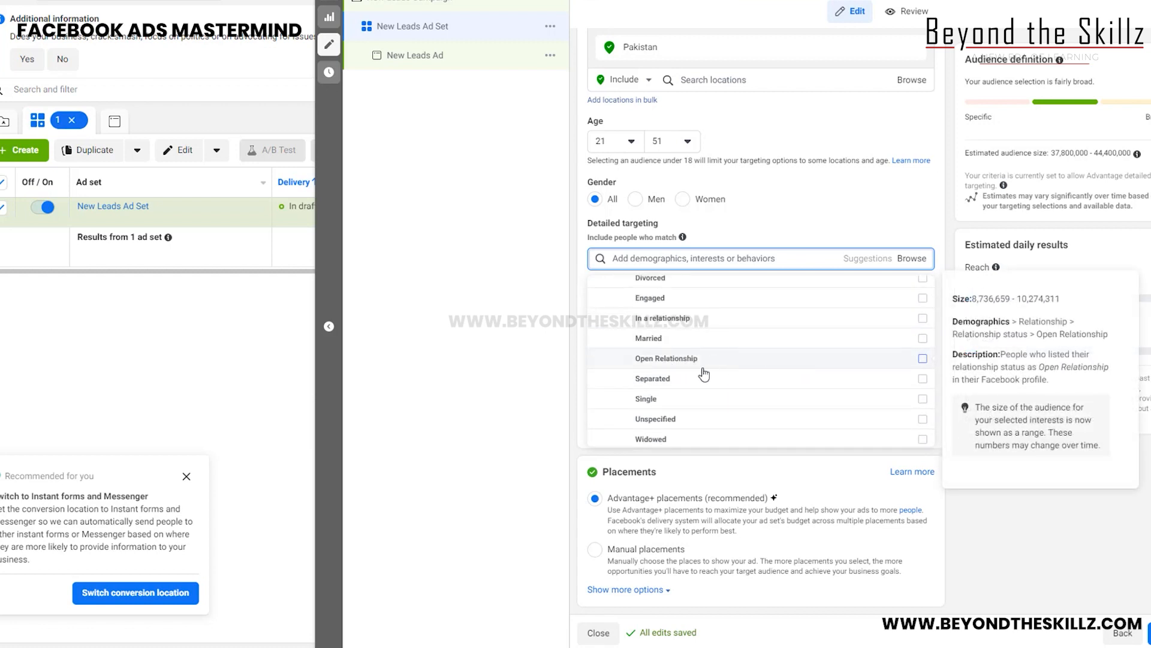
{"action": "scroll", "coordinate": [718, 375], "scroll_direction": "up", "scroll_amount": 3}
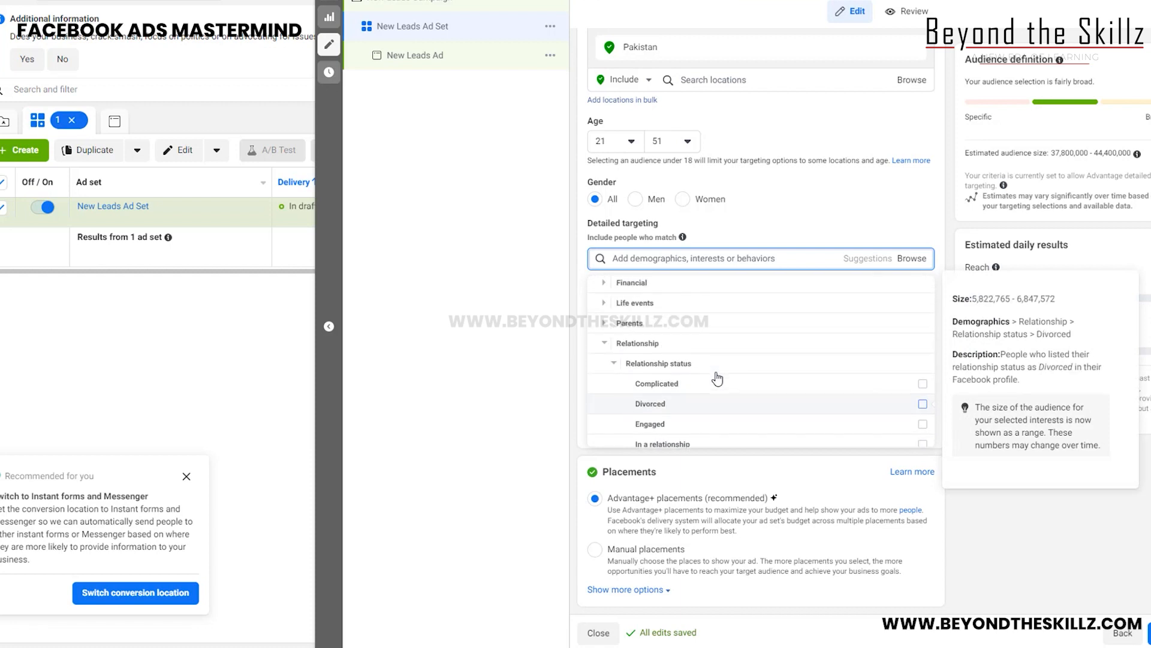
{"action": "left_click", "coordinate": [605, 346]}
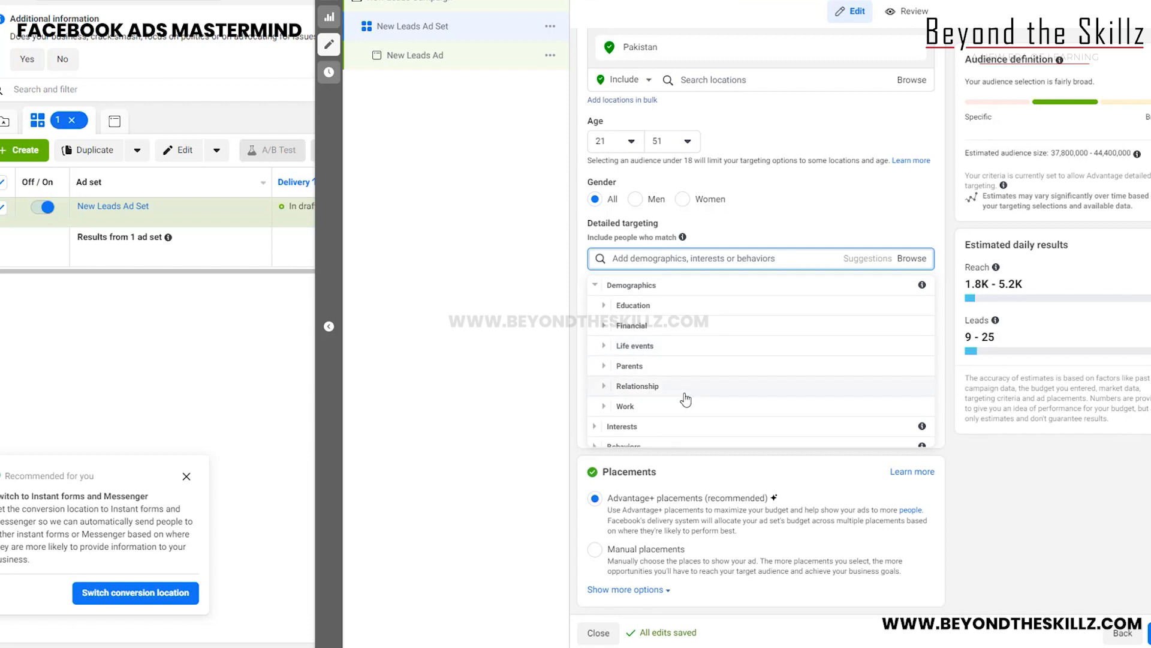
- Examine the Work demographics and their Industries options, and collapse the Demographics category
{"action": "left_click", "coordinate": [604, 406]}
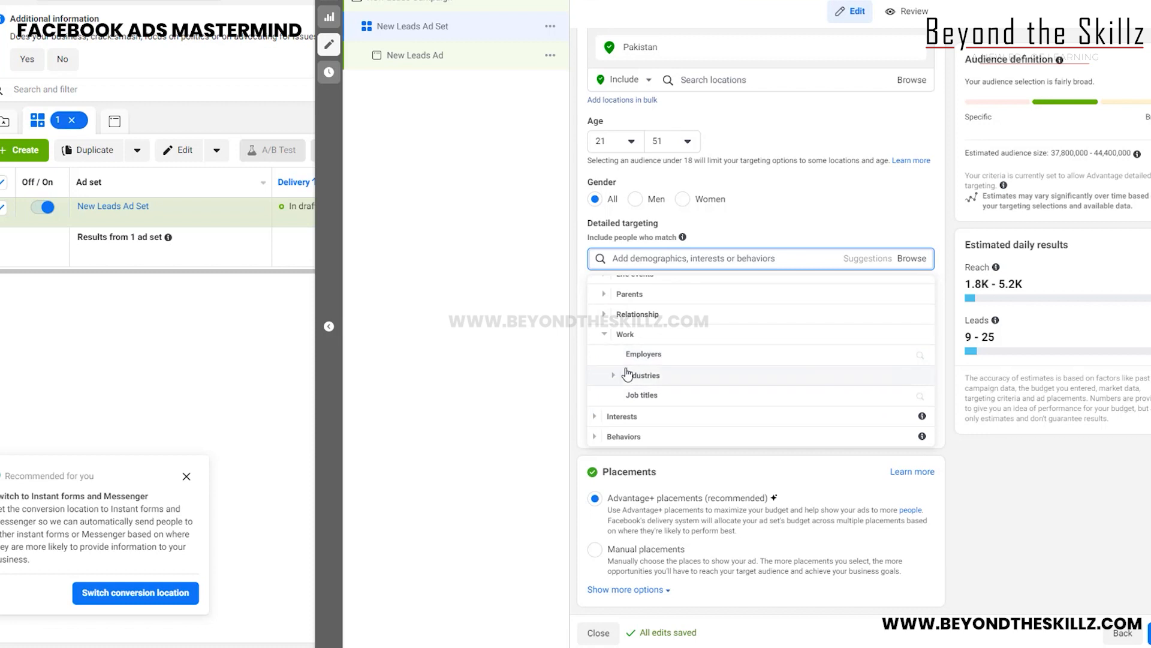
{"action": "left_click", "coordinate": [653, 374]}
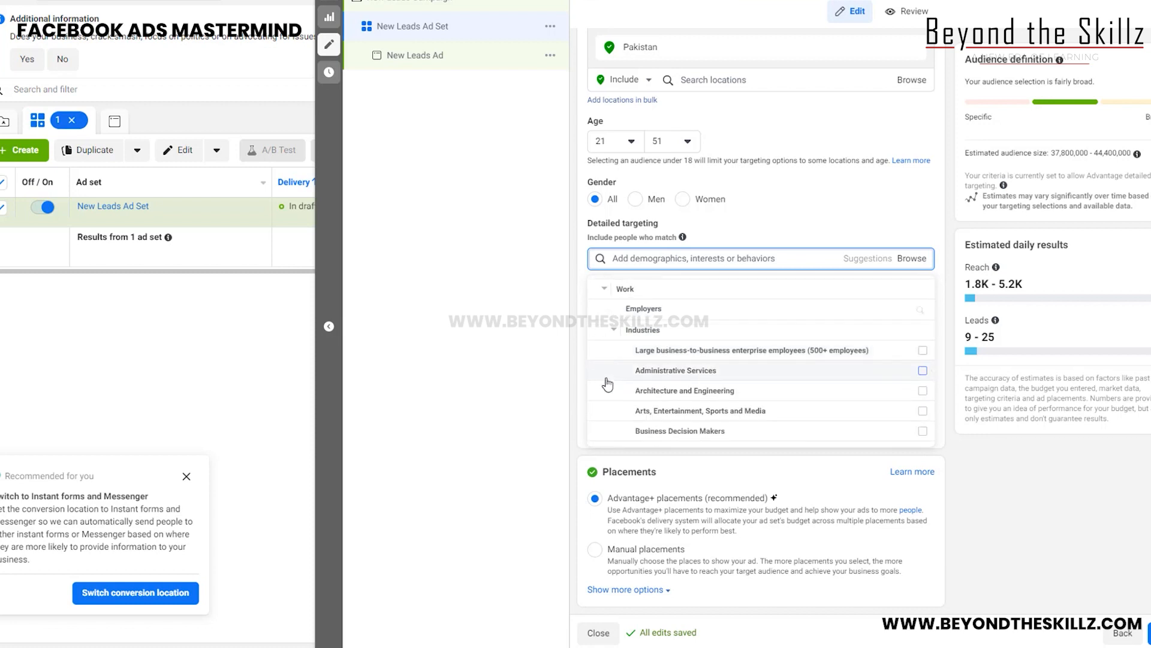
{"action": "scroll", "coordinate": [674, 342], "scroll_direction": "up", "scroll_amount": 3}
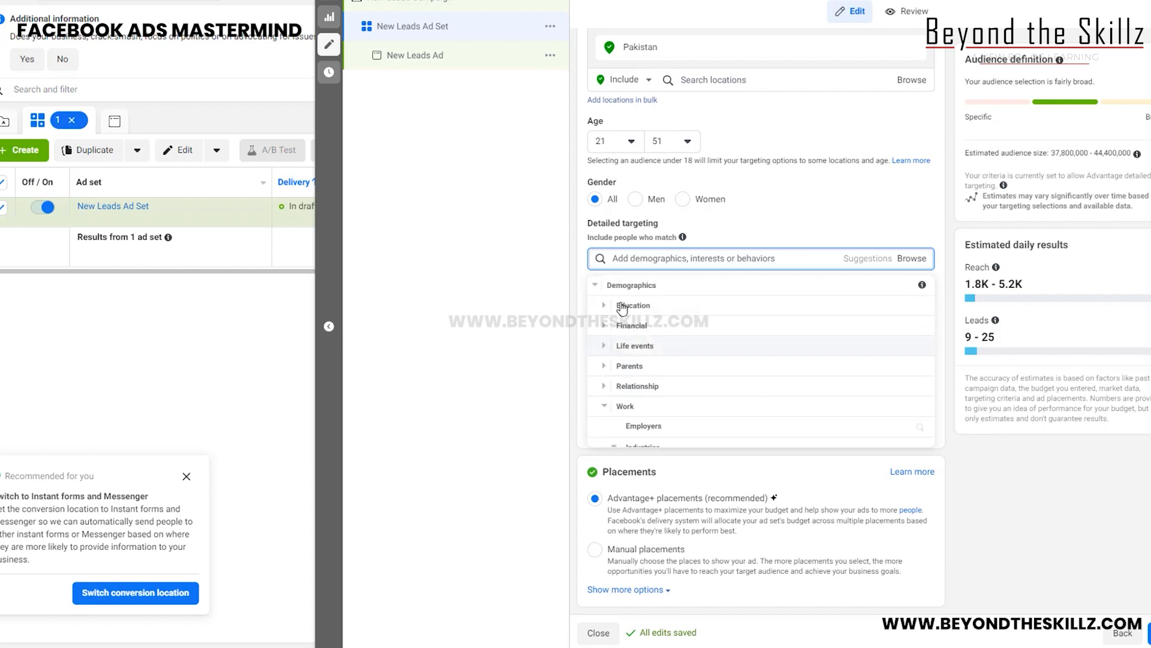
{"action": "left_click", "coordinate": [599, 288]}
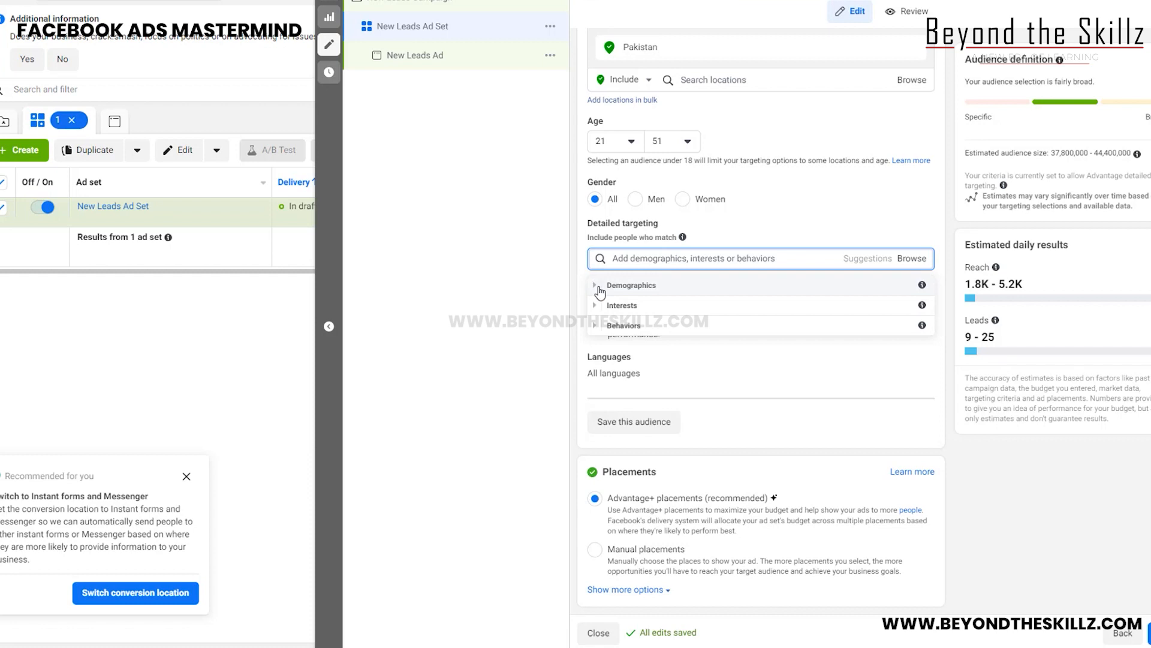
- Examine the Behaviors categories, including the Mobile Device User options by operating system
{"action": "left_click", "coordinate": [600, 325]}
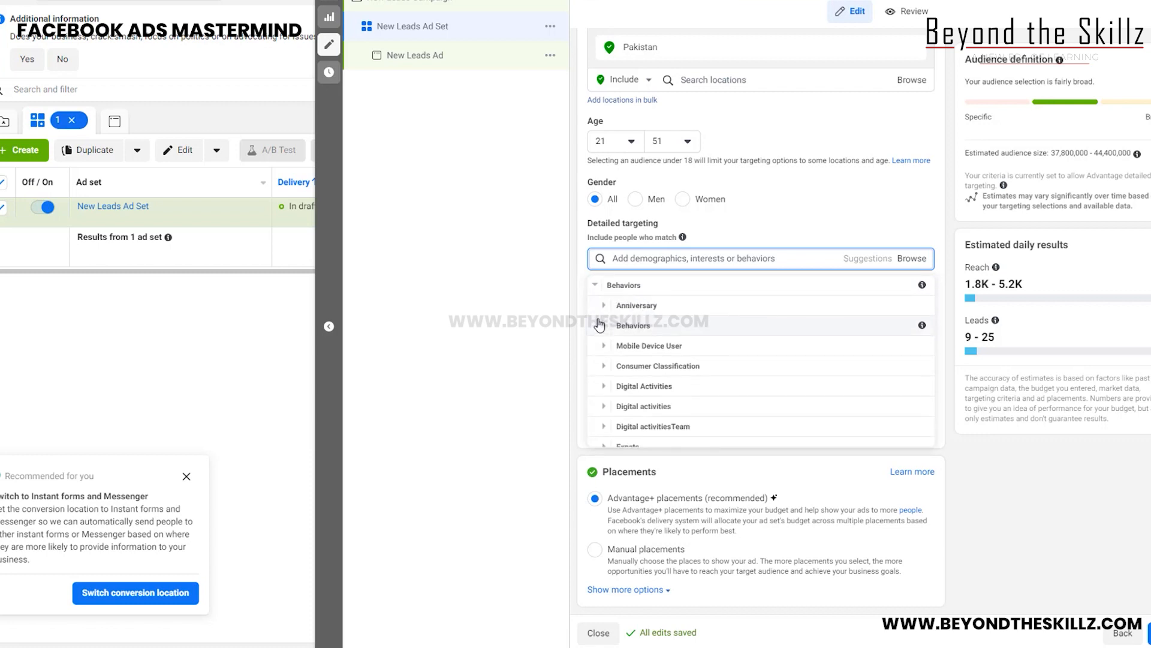
{"action": "scroll", "coordinate": [603, 387], "scroll_direction": "down", "scroll_amount": 2}
{"action": "scroll", "coordinate": [605, 384], "scroll_direction": "up", "scroll_amount": 2}
{"action": "left_click", "coordinate": [605, 342]}
{"action": "scroll", "coordinate": [606, 323], "scroll_direction": "down", "scroll_amount": 1}
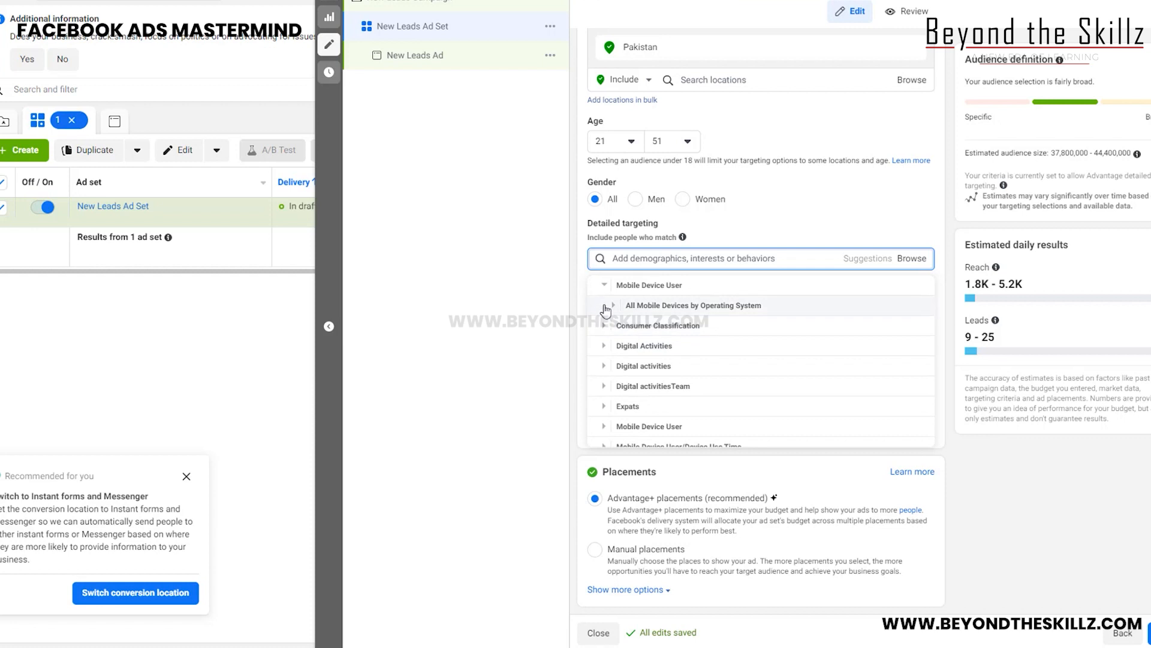
{"action": "left_click", "coordinate": [612, 305]}
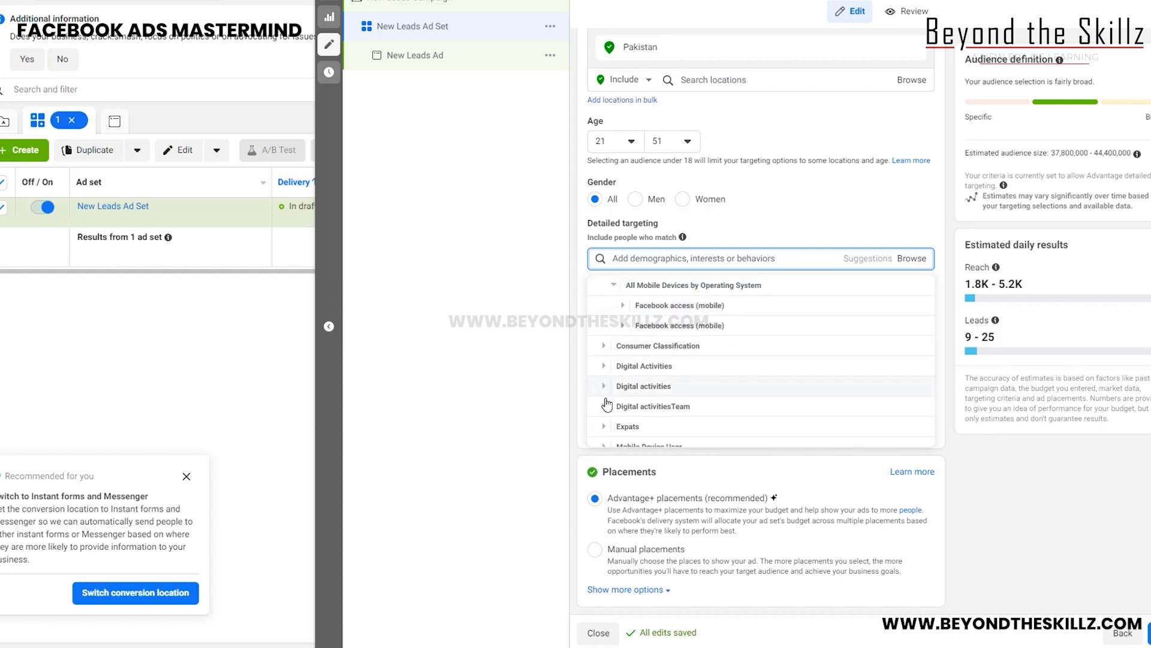
{"action": "scroll", "coordinate": [604, 399], "scroll_direction": "down", "scroll_amount": 3}
{"action": "scroll", "coordinate": [605, 394], "scroll_direction": "down", "scroll_amount": 2}
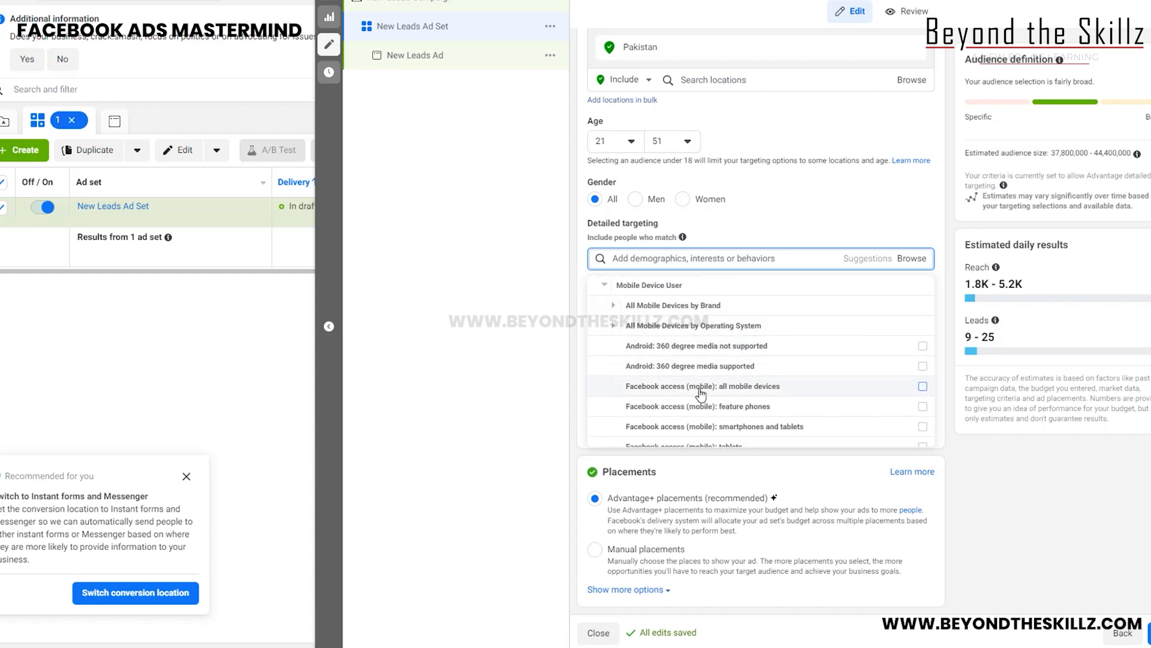
- Examine the mobile devices by brand and the remaining Behaviors options, and collapse the Behaviors category
{"action": "left_click", "coordinate": [614, 305]}
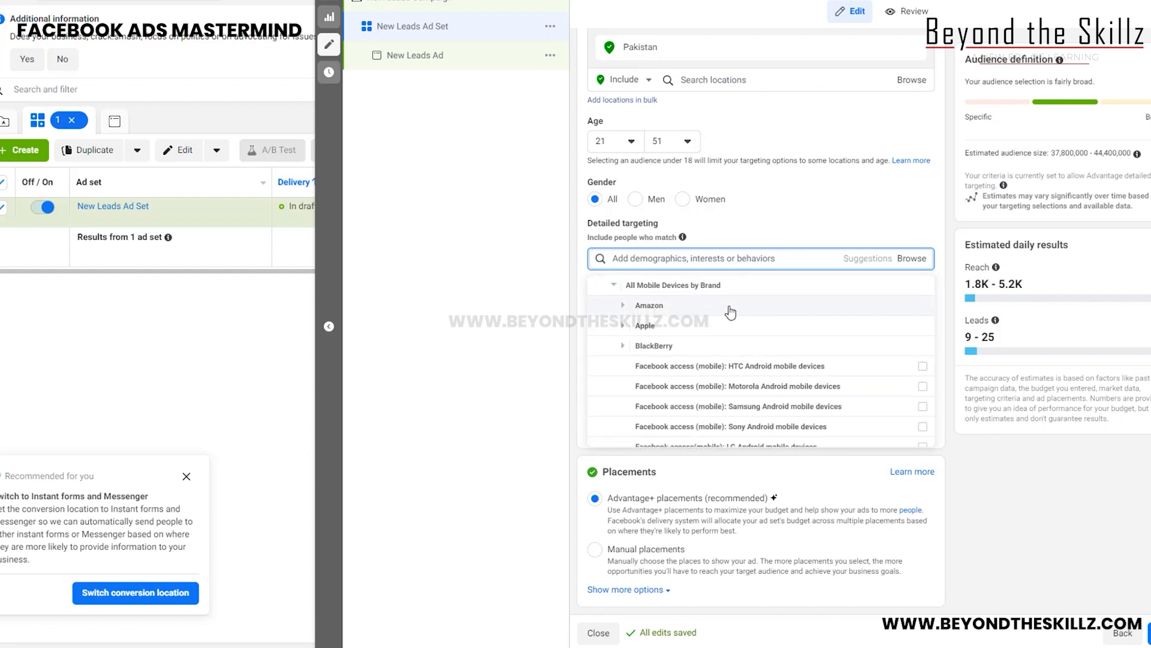
{"action": "scroll", "coordinate": [713, 357], "scroll_direction": "down", "scroll_amount": 3}
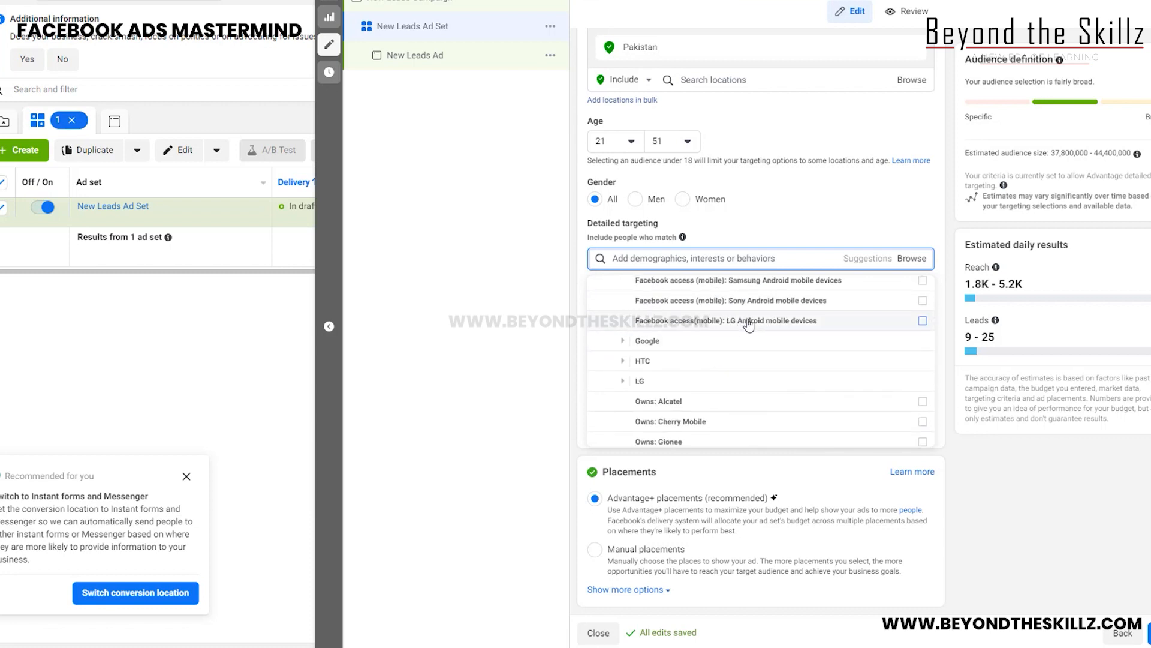
{"action": "scroll", "coordinate": [708, 373], "scroll_direction": "down", "scroll_amount": 5}
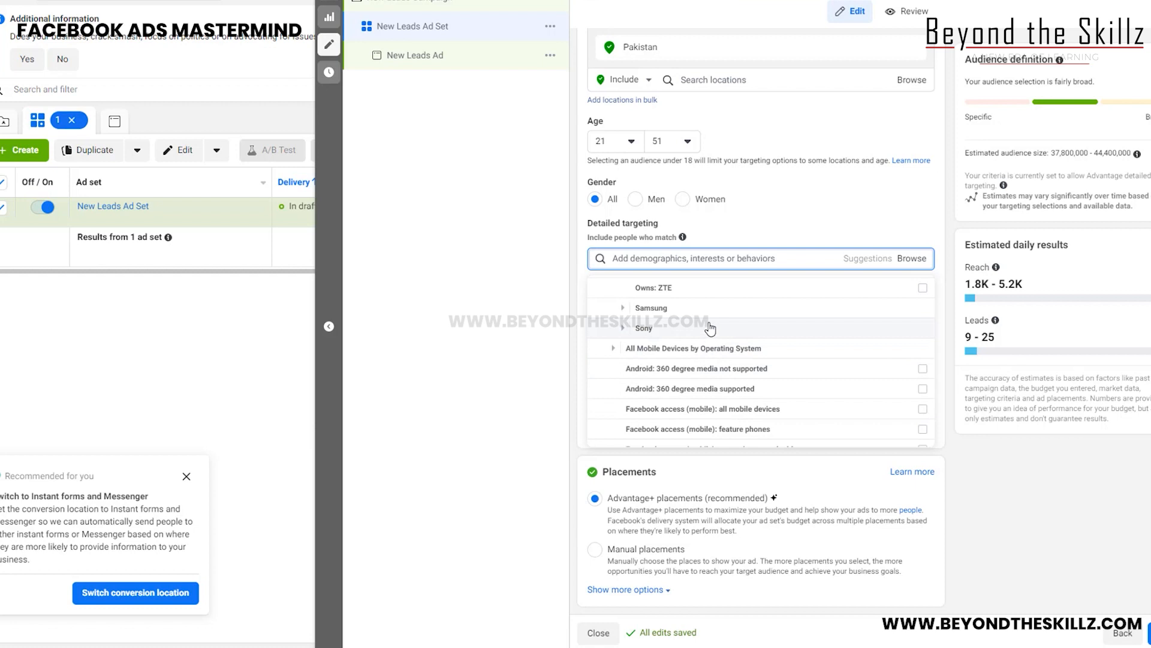
{"action": "scroll", "coordinate": [712, 339], "scroll_direction": "down", "scroll_amount": 3}
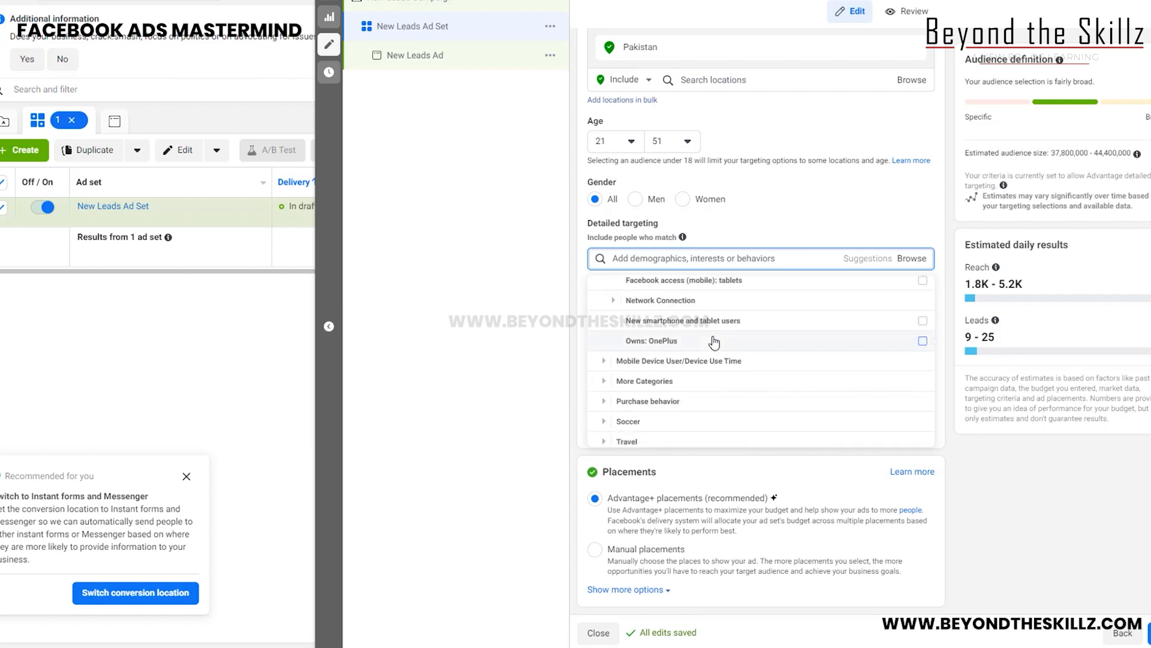
{"action": "scroll", "coordinate": [683, 396], "scroll_direction": "down", "scroll_amount": 1}
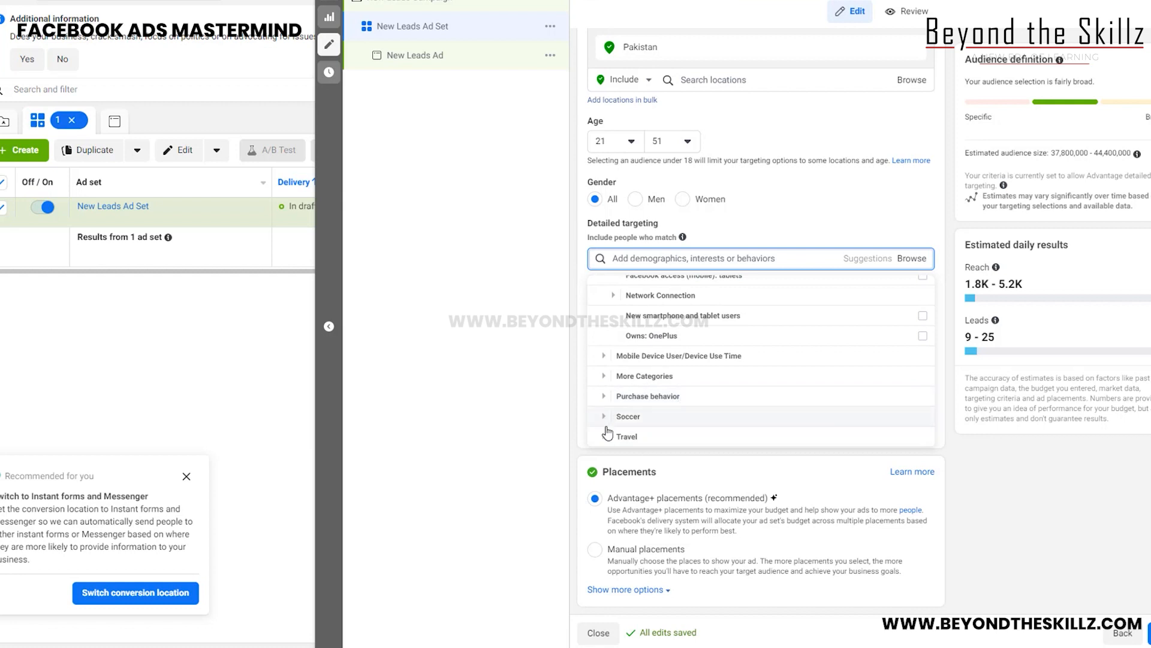
{"action": "scroll", "coordinate": [629, 427], "scroll_direction": "up", "scroll_amount": 15}
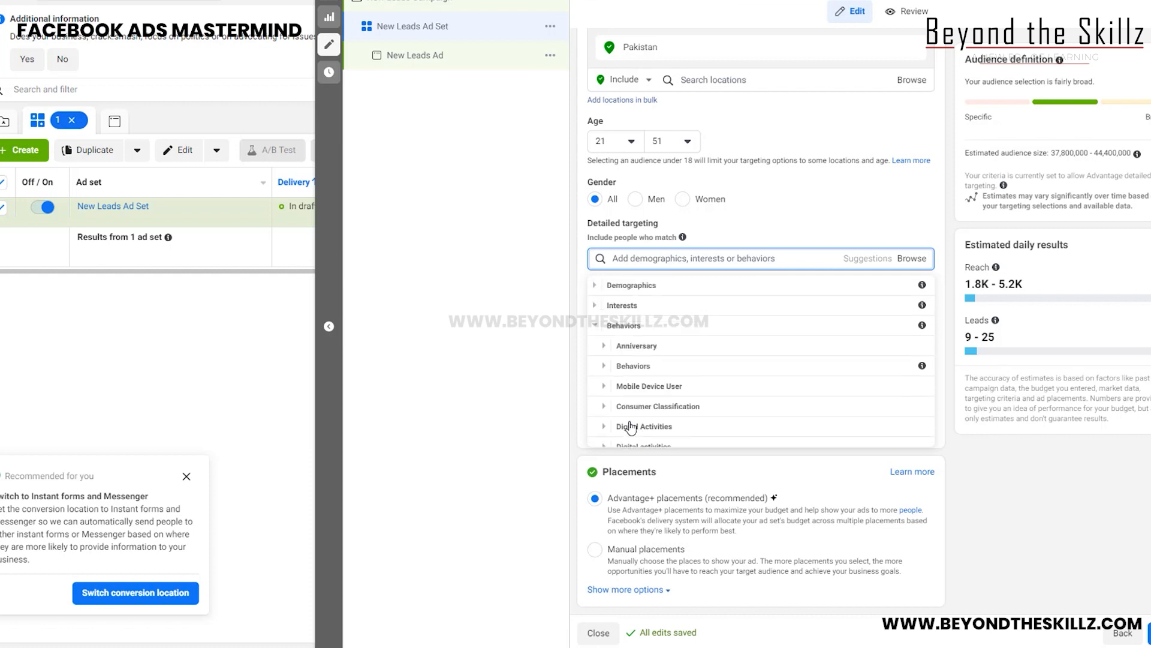
{"action": "left_click", "coordinate": [596, 325]}
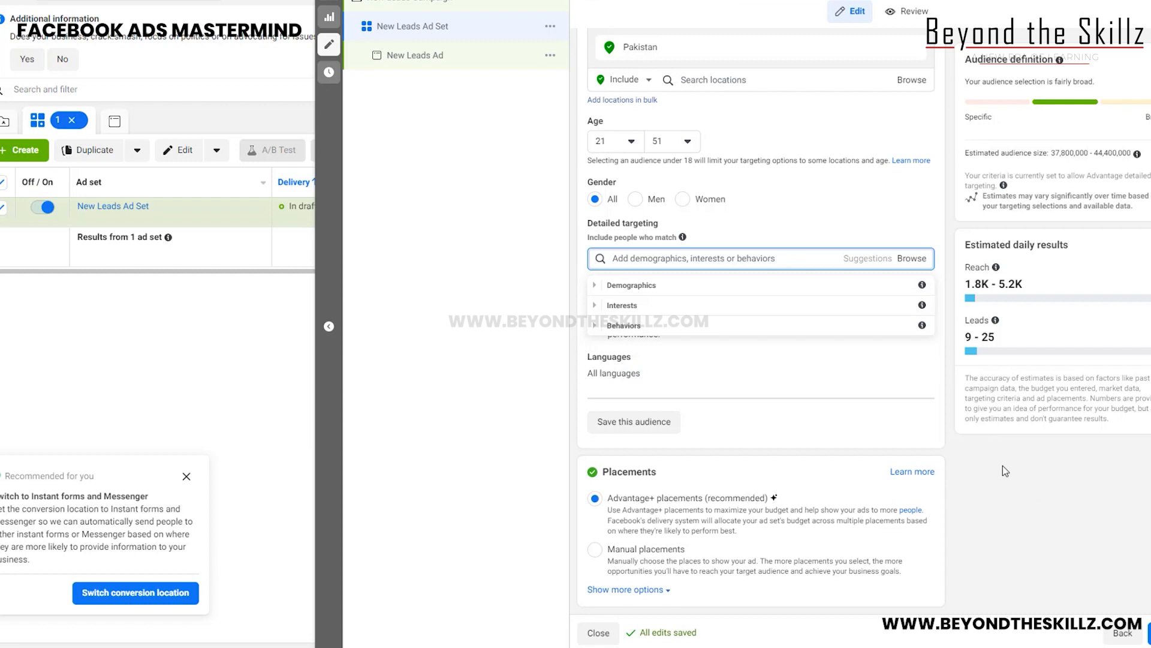
- Search detailed targeting for "skin care", add the Skin Care Specialist job title, and remove it again
{"action": "left_click", "coordinate": [694, 259]}
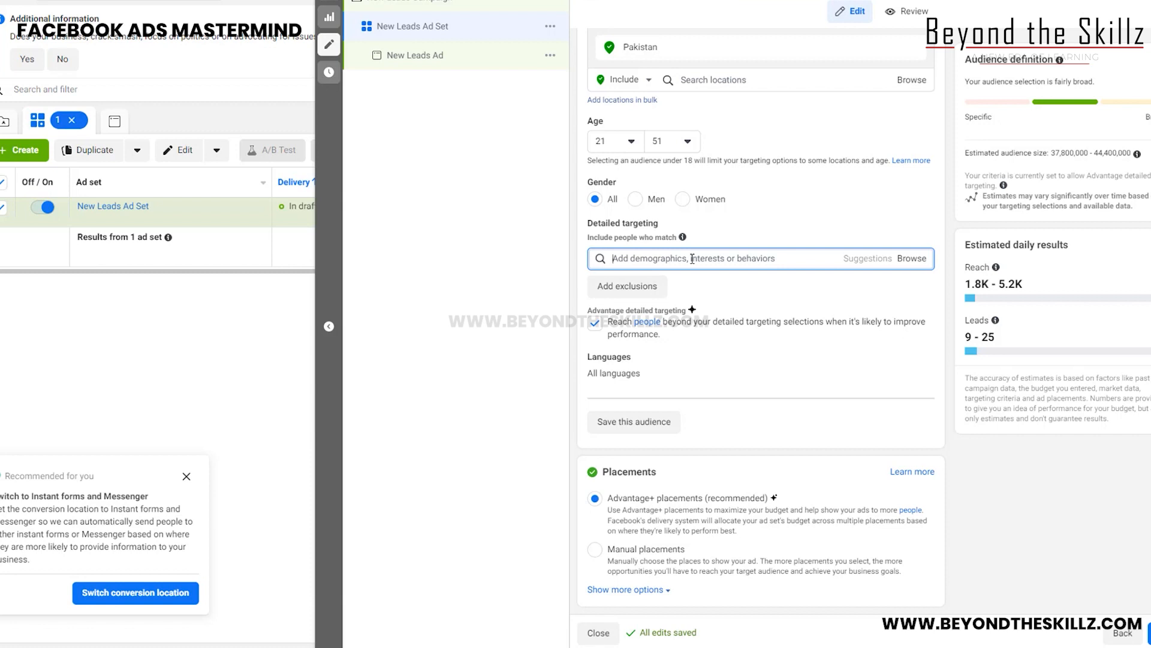
{"action": "scroll", "coordinate": [727, 279], "scroll_direction": "up", "scroll_amount": 2}
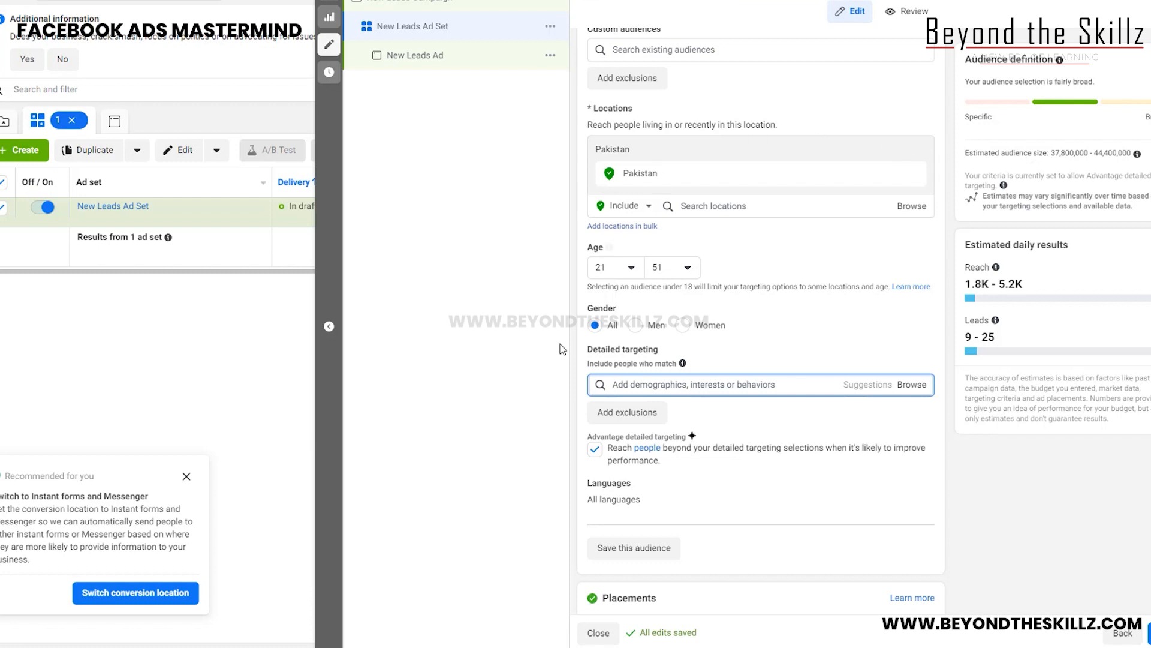
{"action": "mouse_move", "coordinate": [621, 354]}
{"action": "type", "text": "sk"}
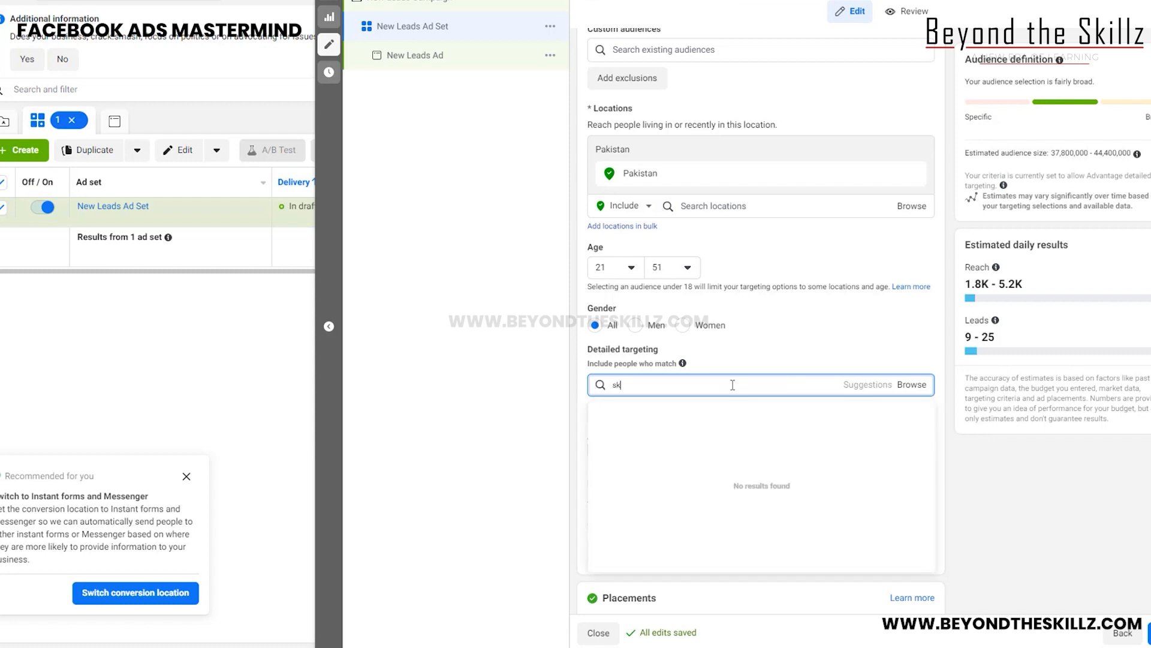
{"action": "type", "text": "in care"}
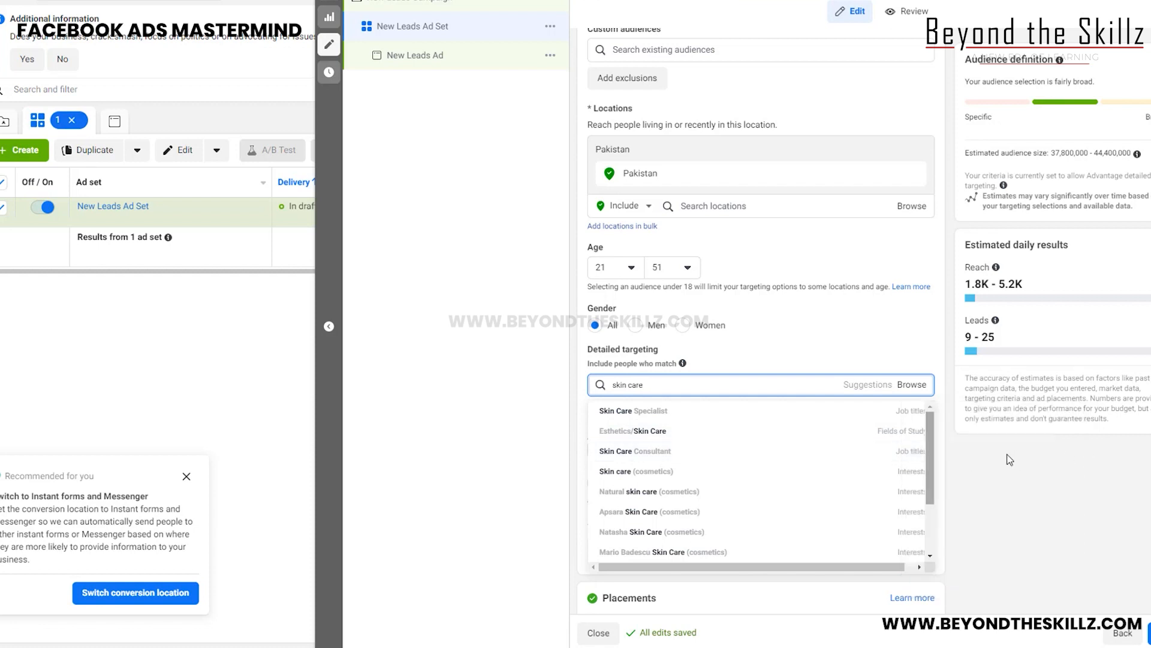
{"action": "left_click", "coordinate": [913, 416]}
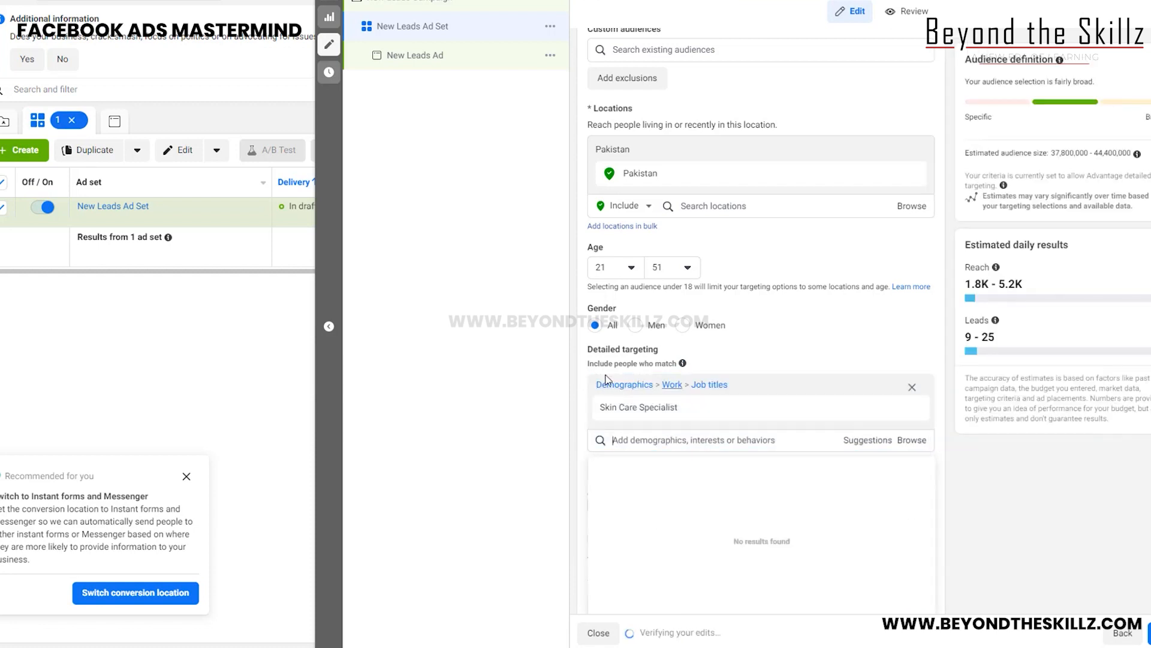
{"action": "mouse_move", "coordinate": [720, 408]}
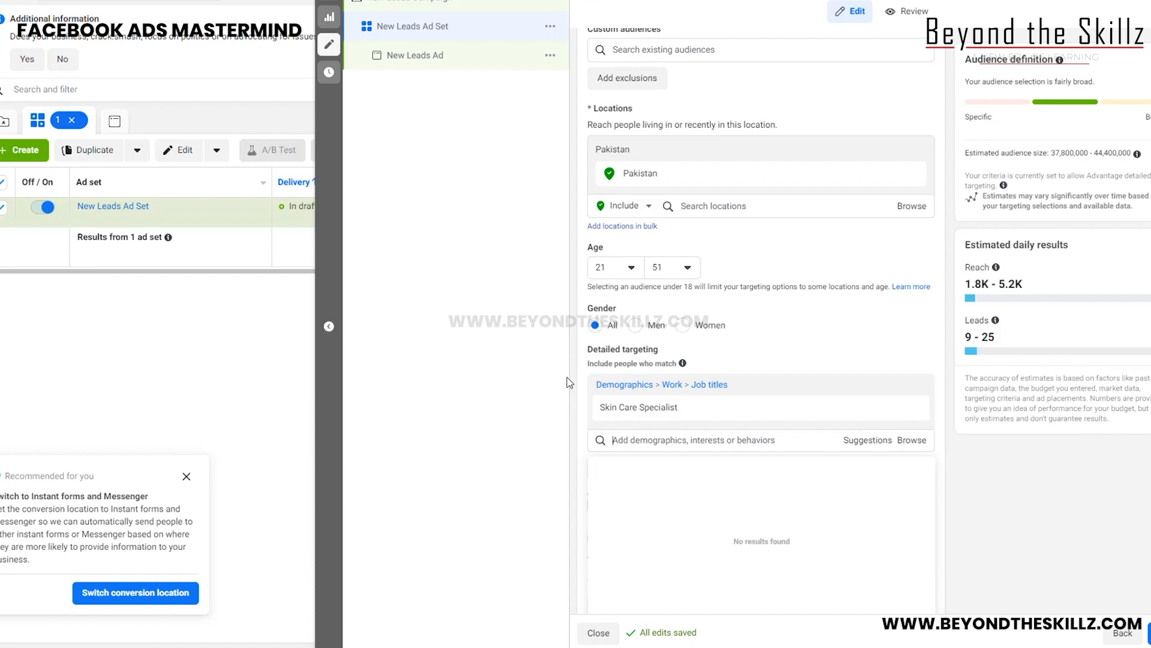
{"action": "mouse_move", "coordinate": [667, 410]}
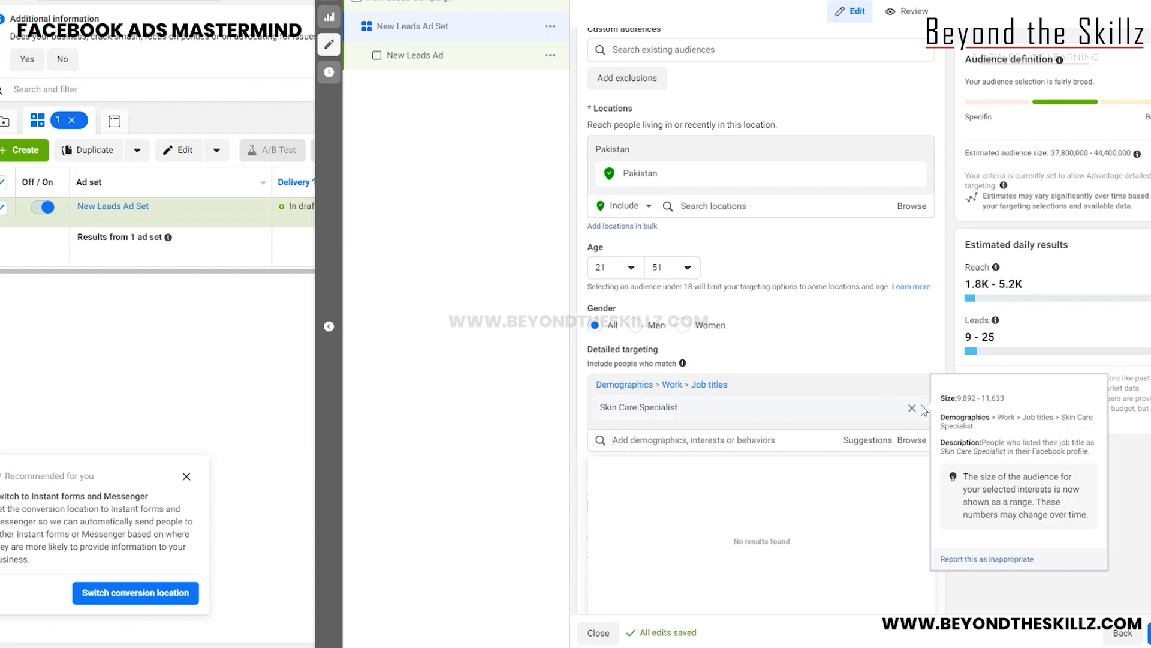
{"action": "left_click", "coordinate": [915, 409]}
{"action": "left_click", "coordinate": [913, 409]}
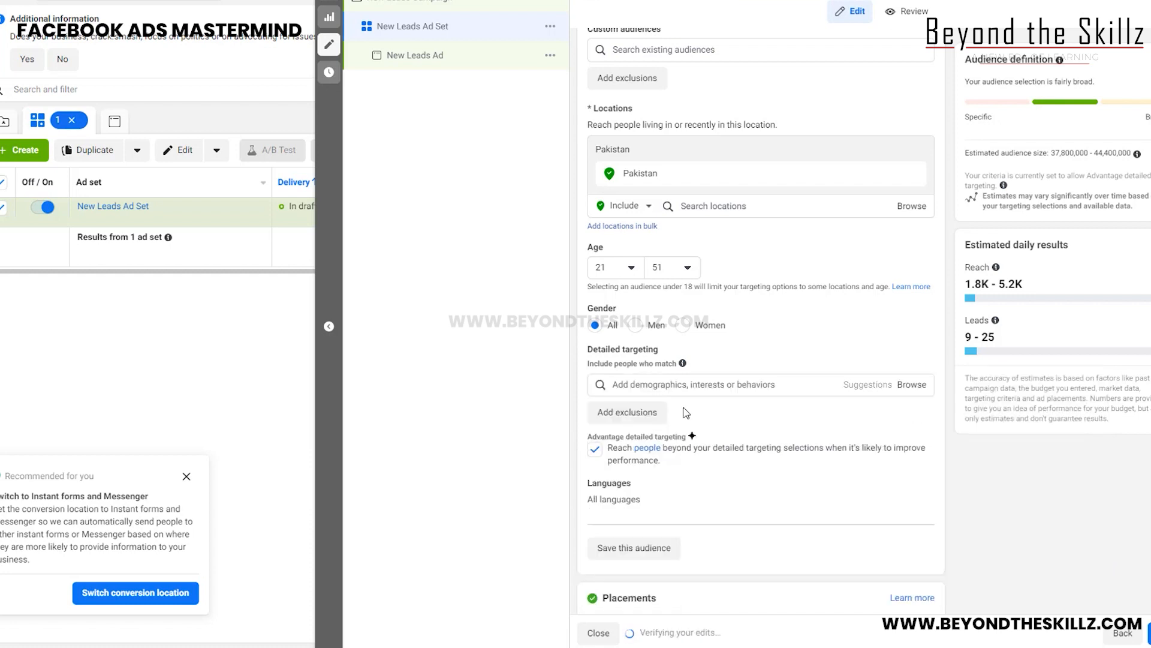
- Search detailed targeting for "skin care" and add the Skin care (cosmetics) interest
{"action": "left_click", "coordinate": [754, 387]}
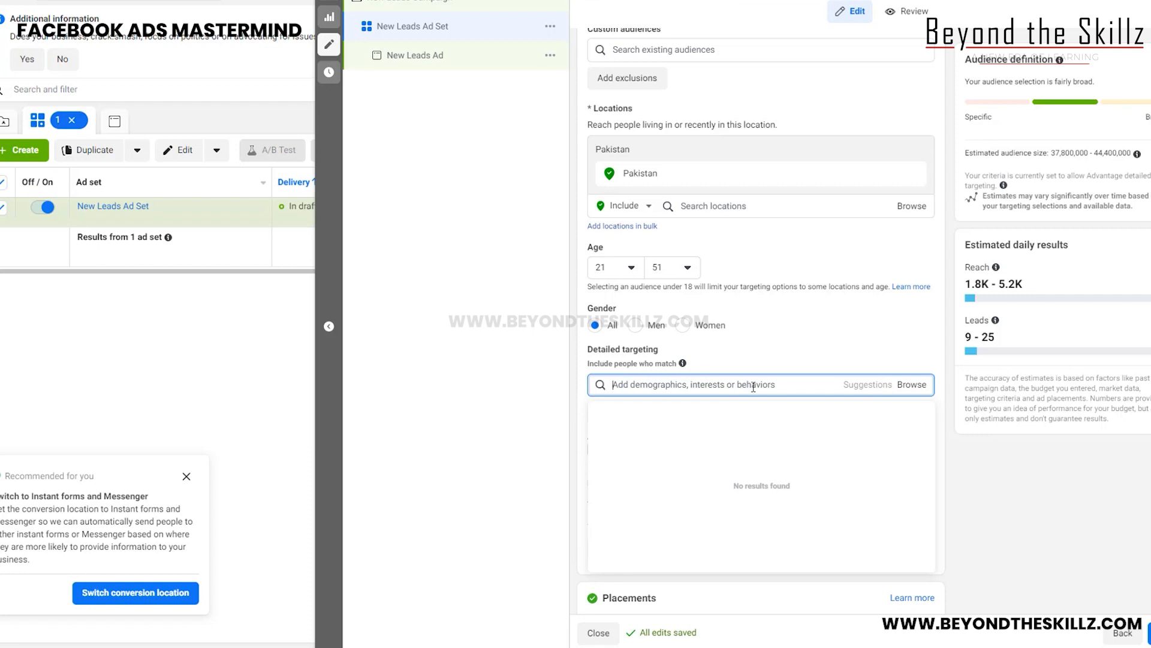
{"action": "type", "text": "skin care"}
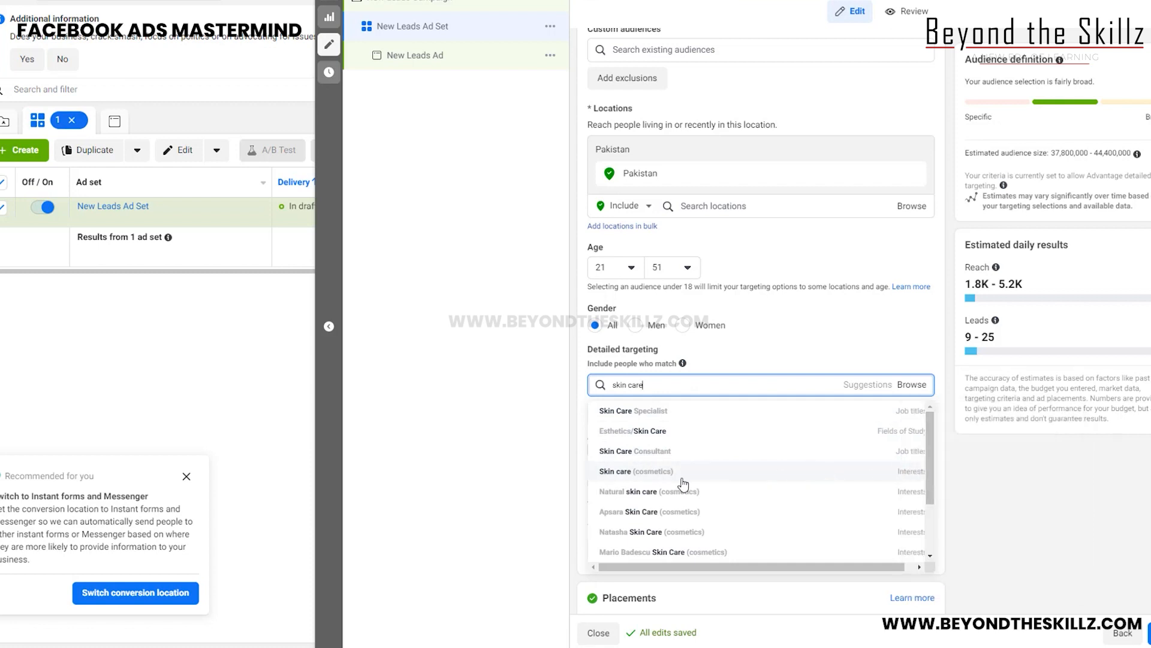
{"action": "left_click", "coordinate": [817, 472]}
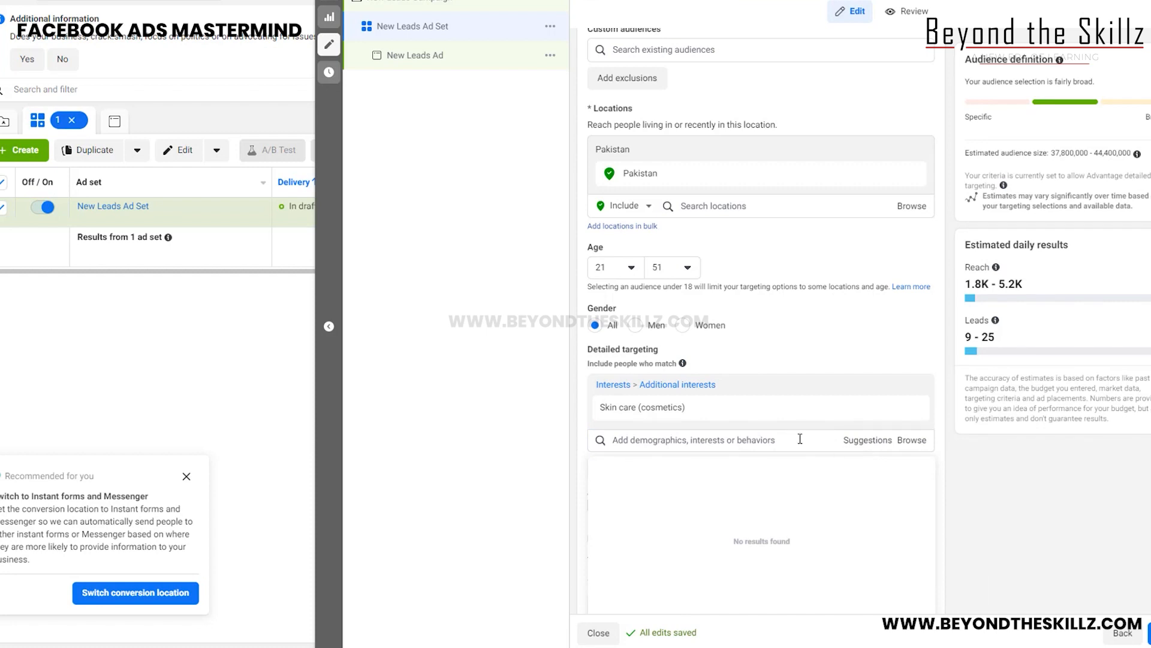
- Add the suggested interests Natural skin care (cosmetics), Cosmetics (personal care) and Facial (cosmetics) to the detailed targeting
{"action": "left_click", "coordinate": [875, 442]}
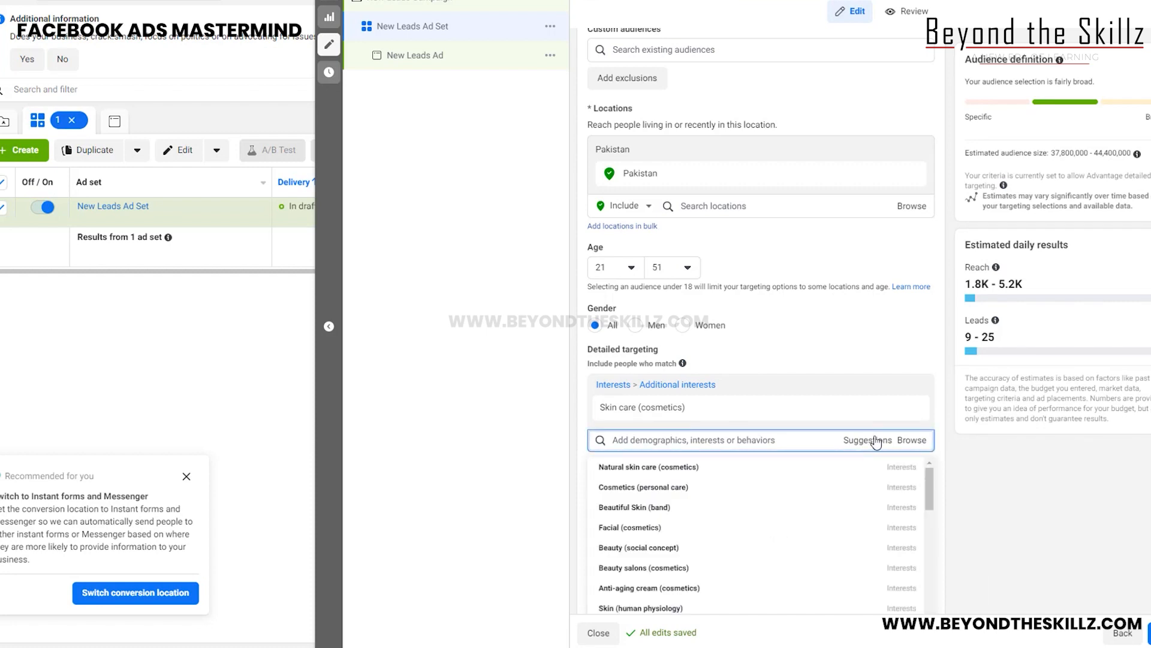
{"action": "mouse_move", "coordinate": [663, 474]}
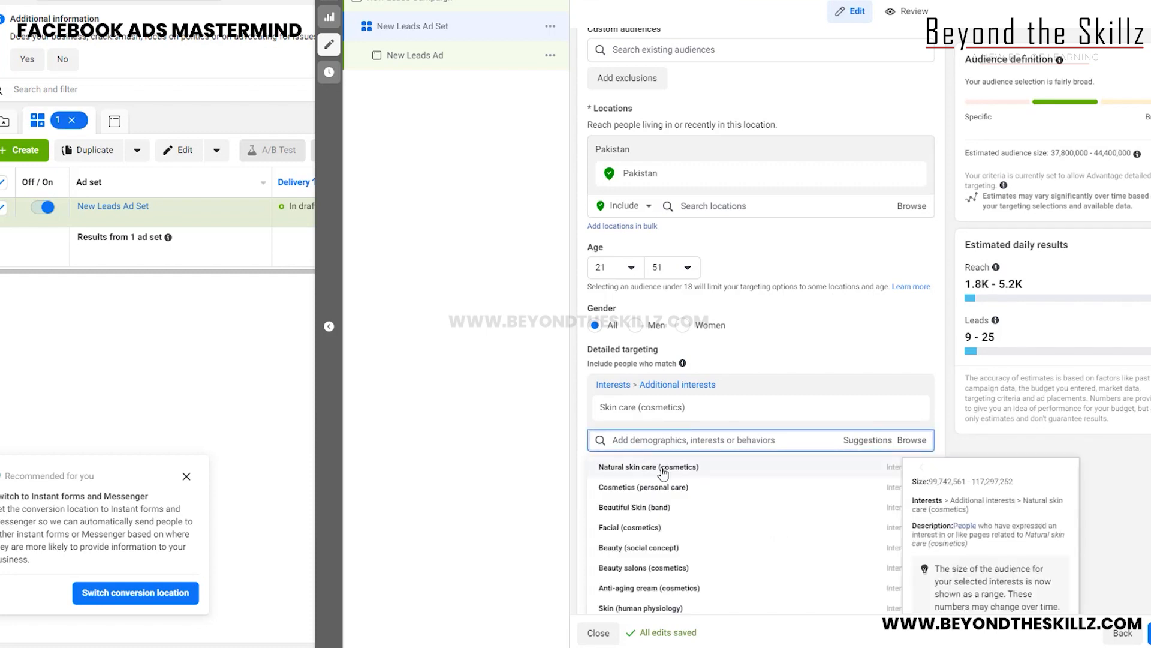
{"action": "left_click", "coordinate": [700, 470]}
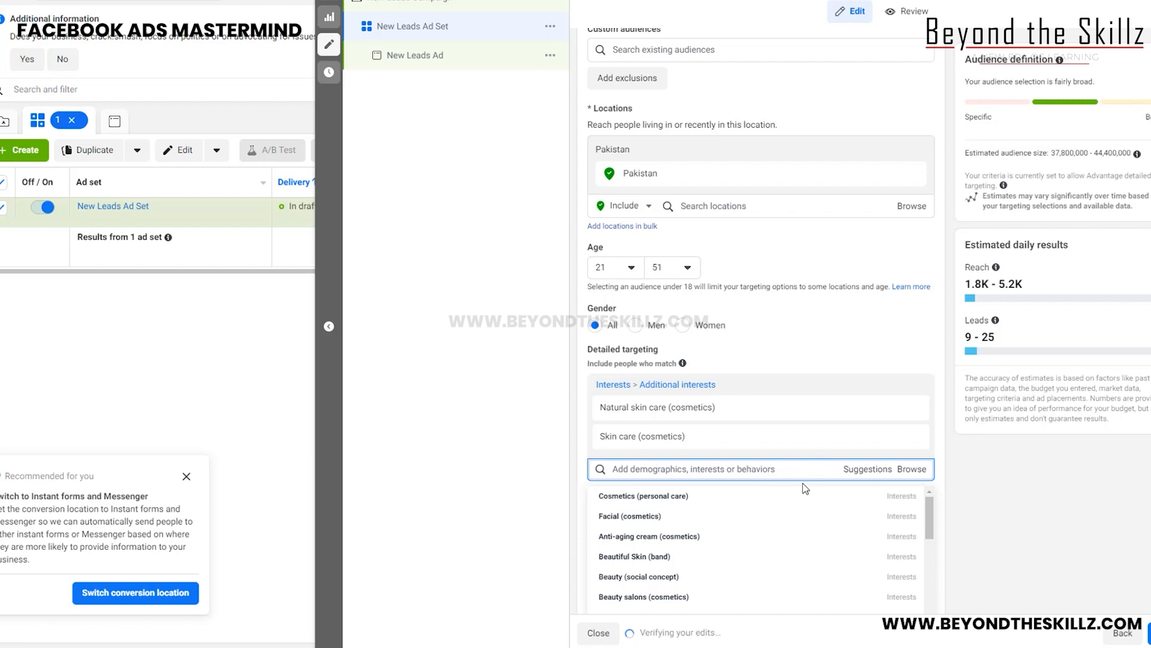
{"action": "left_click", "coordinate": [658, 502]}
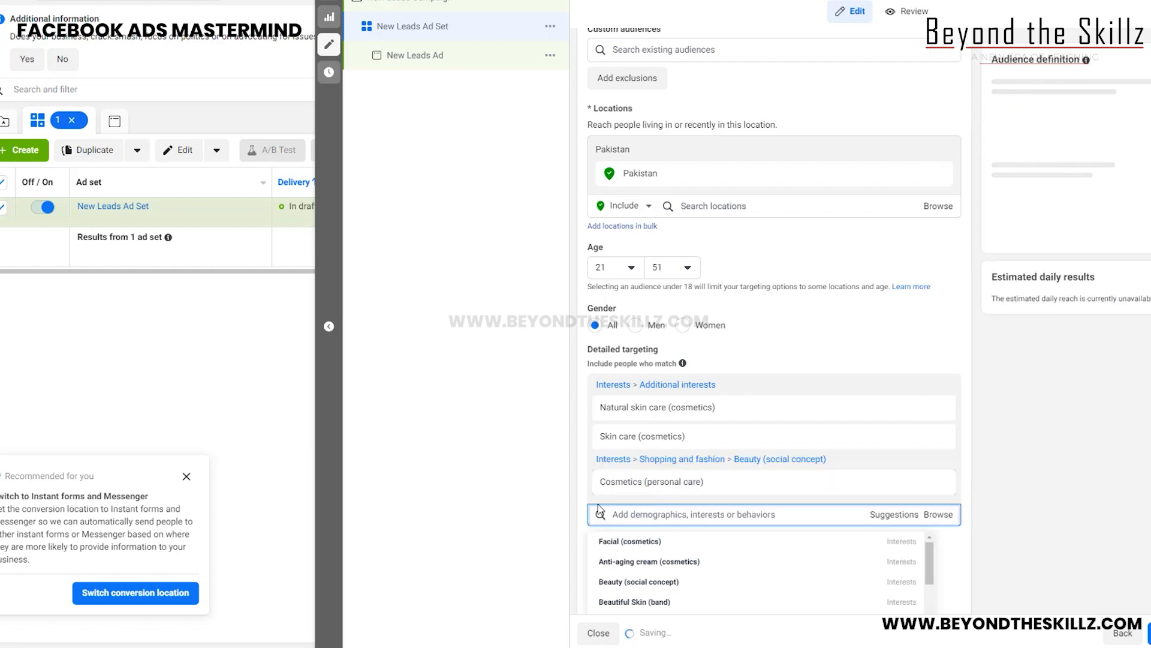
{"action": "left_click", "coordinate": [620, 545]}
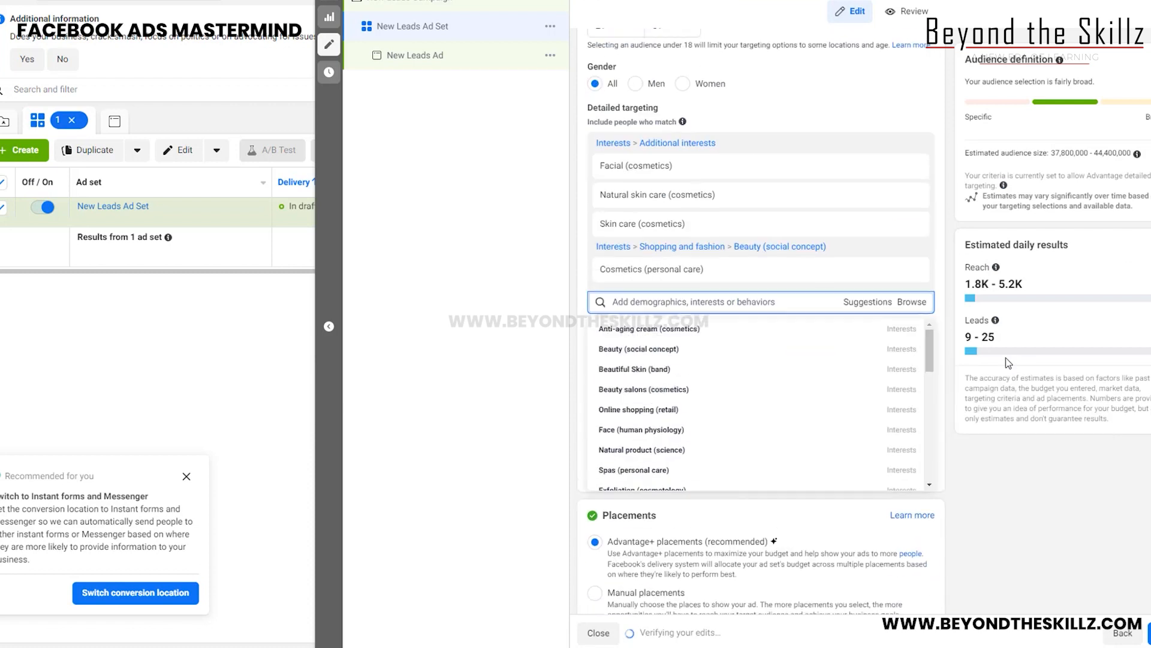
- Add the suggested interests Beauty (social concept), Beauty salons (cosmetics), Exfoliation (cosmetology) and Personal care (toiletries) to the detailed targeting
{"action": "mouse_move", "coordinate": [707, 343]}
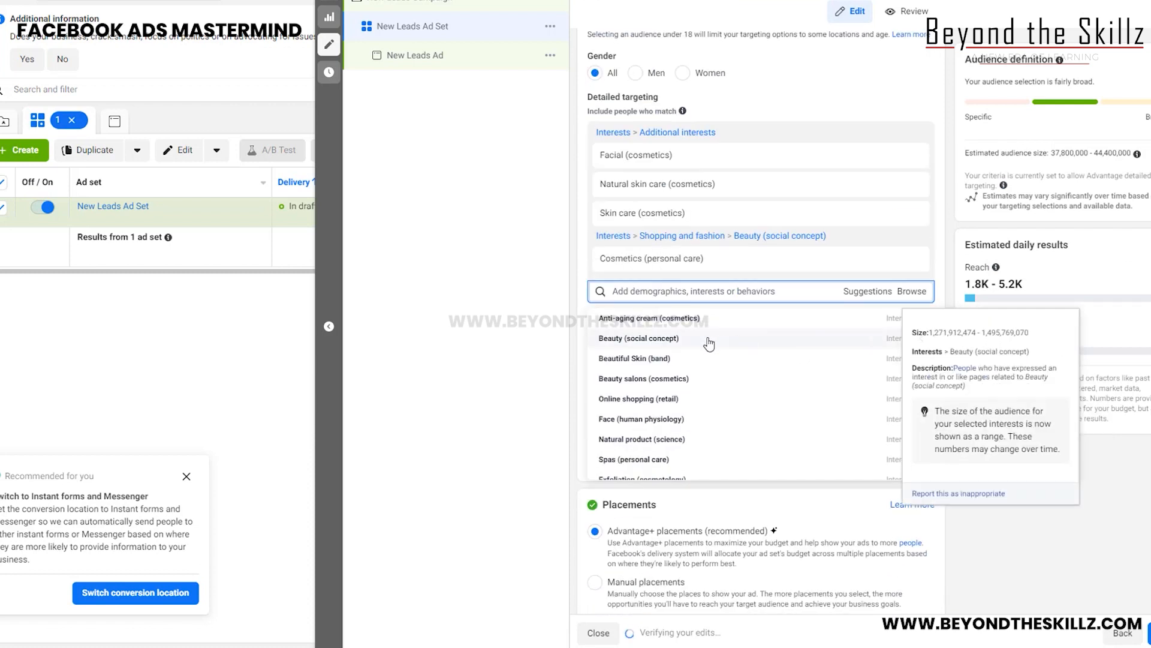
{"action": "left_click", "coordinate": [676, 341]}
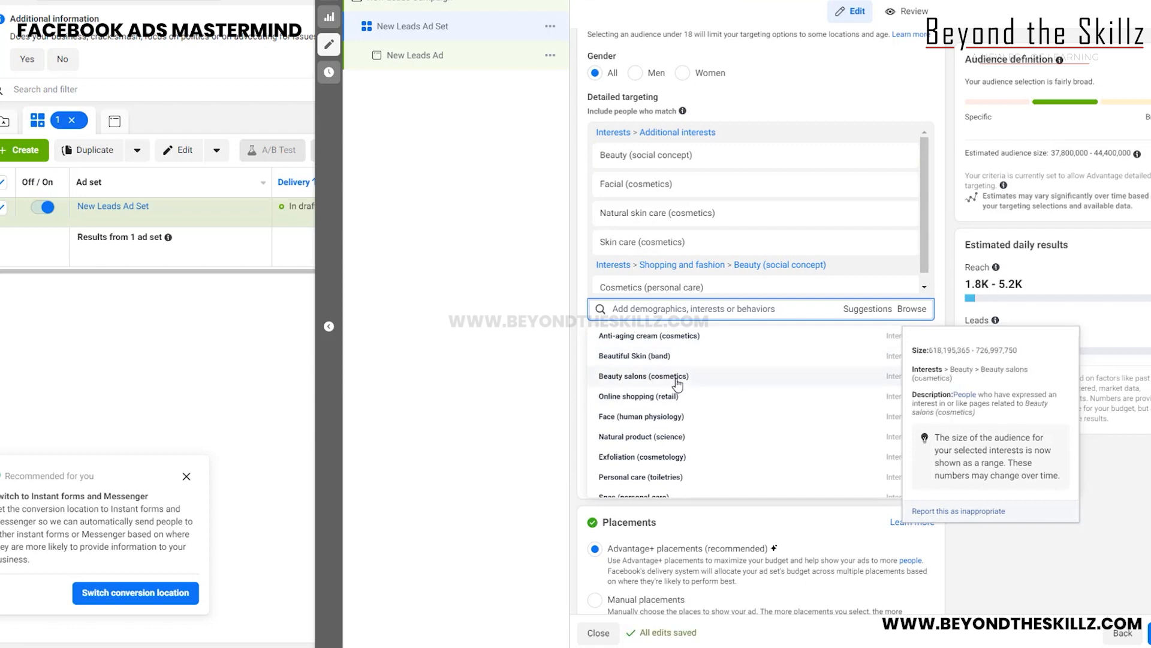
{"action": "left_click", "coordinate": [678, 377]}
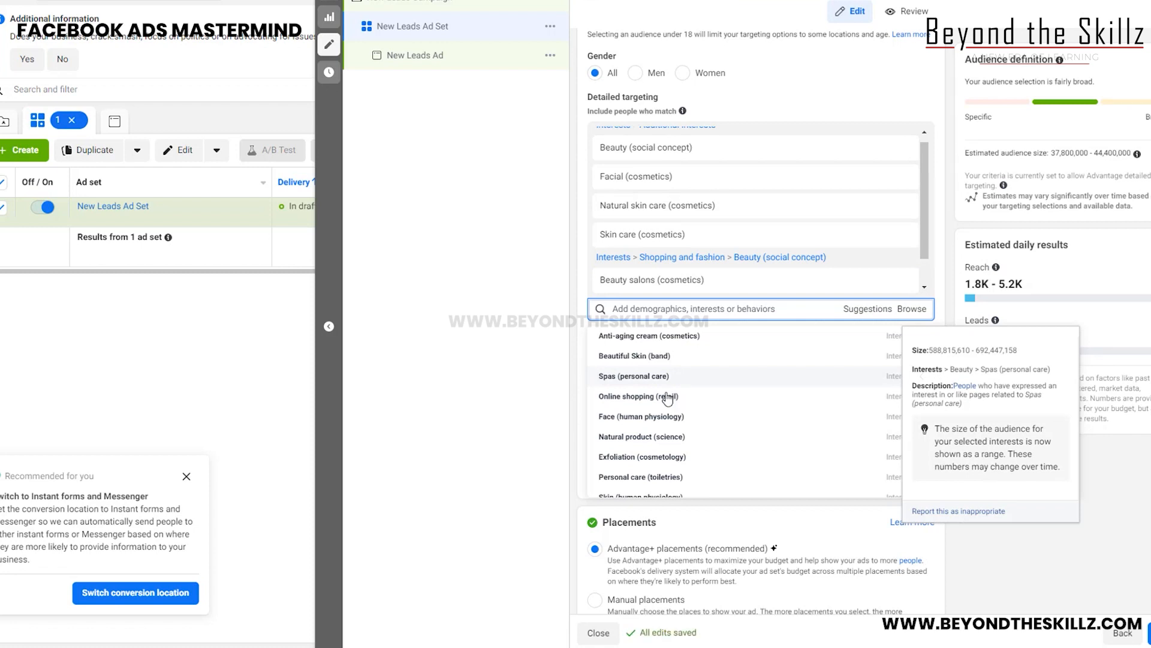
{"action": "left_click", "coordinate": [687, 459]}
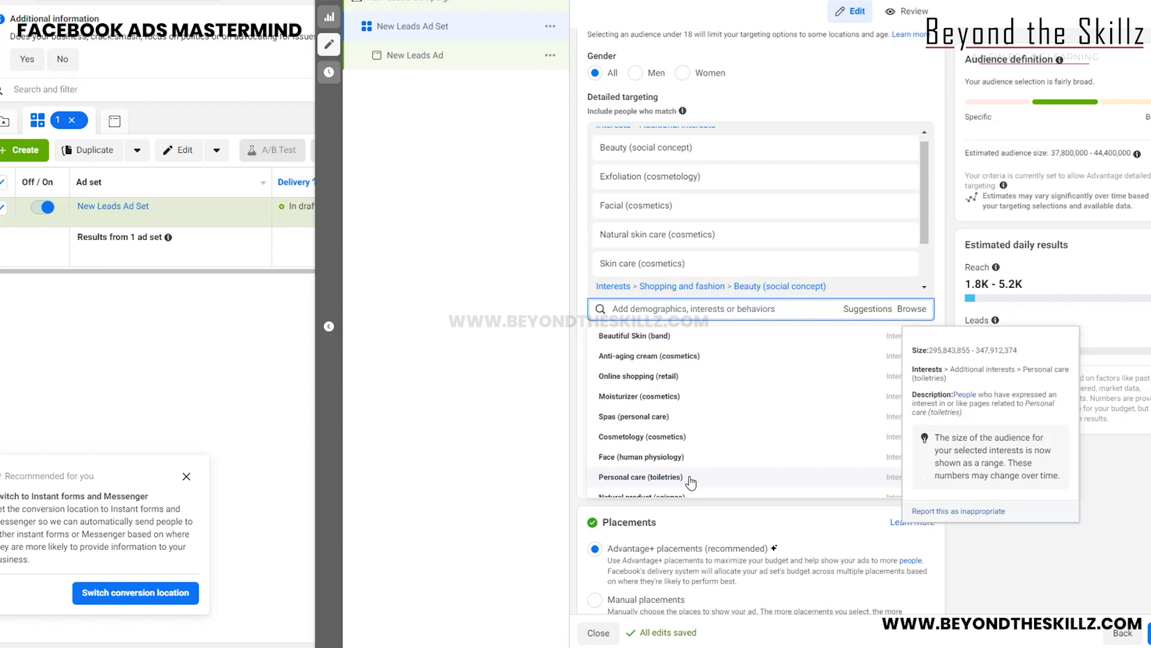
{"action": "left_click", "coordinate": [691, 478]}
{"action": "scroll", "coordinate": [718, 411], "scroll_direction": "down", "scroll_amount": 3}
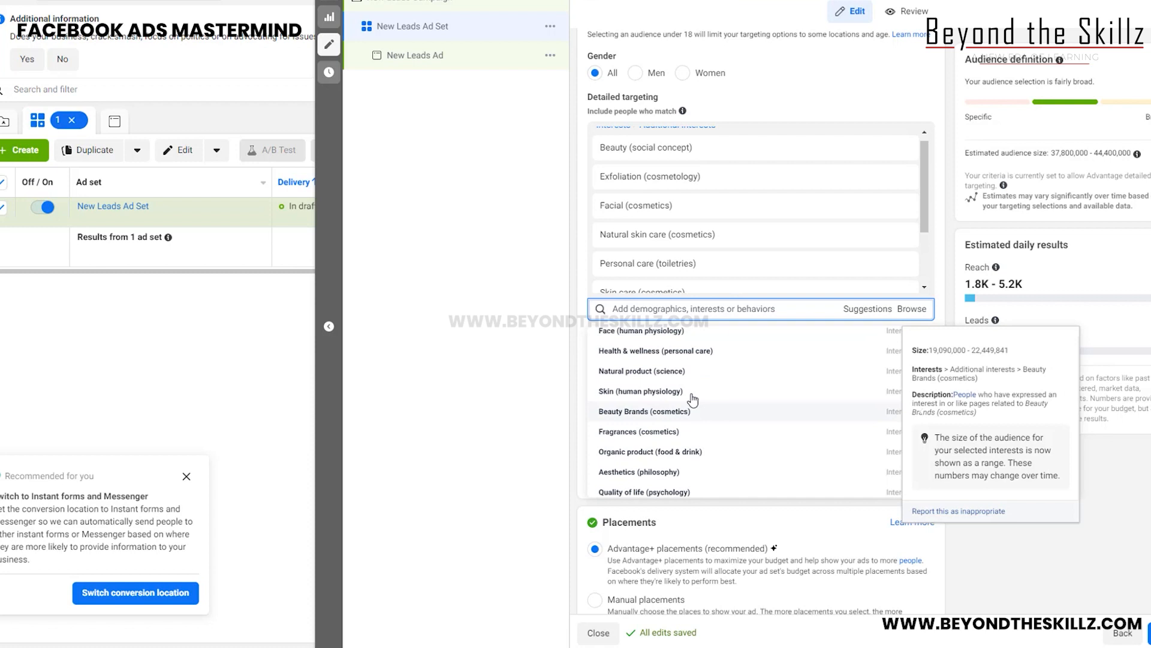
{"action": "scroll", "coordinate": [680, 446], "scroll_direction": "down", "scroll_amount": 1}
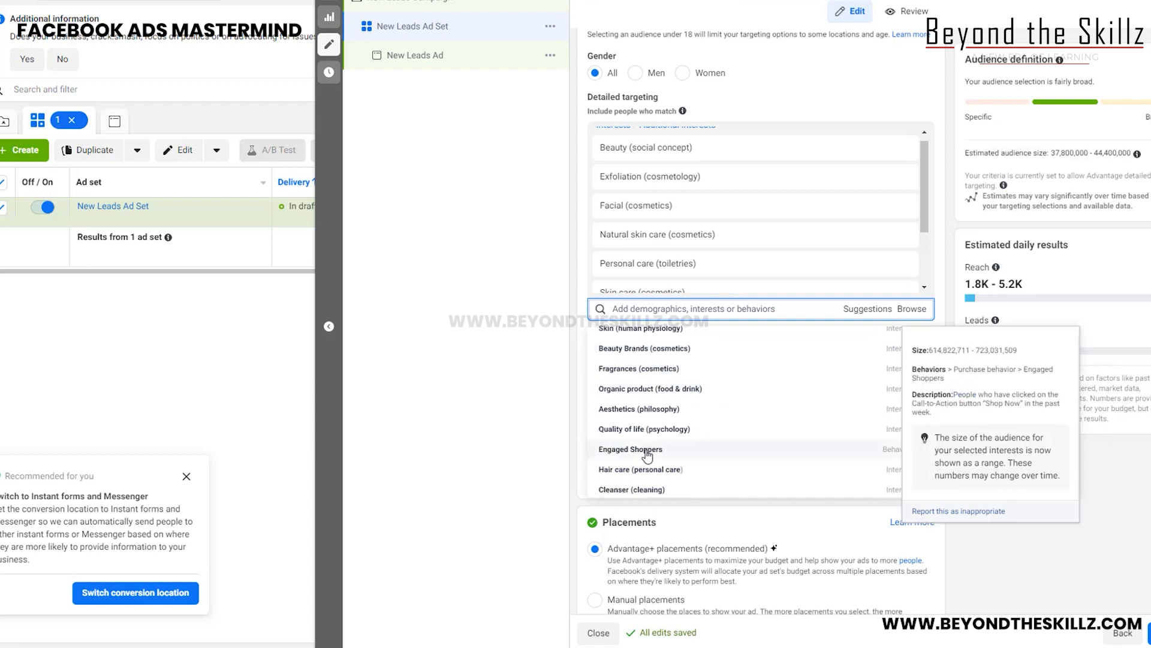
{"action": "left_click", "coordinate": [580, 274]}
- Turn off Advantage detailed targeting so the ads do not reach people beyond the selected interests
{"action": "scroll", "coordinate": [717, 246], "scroll_direction": "down", "scroll_amount": 1}
{"action": "scroll", "coordinate": [717, 246], "scroll_direction": "down", "scroll_amount": 1}
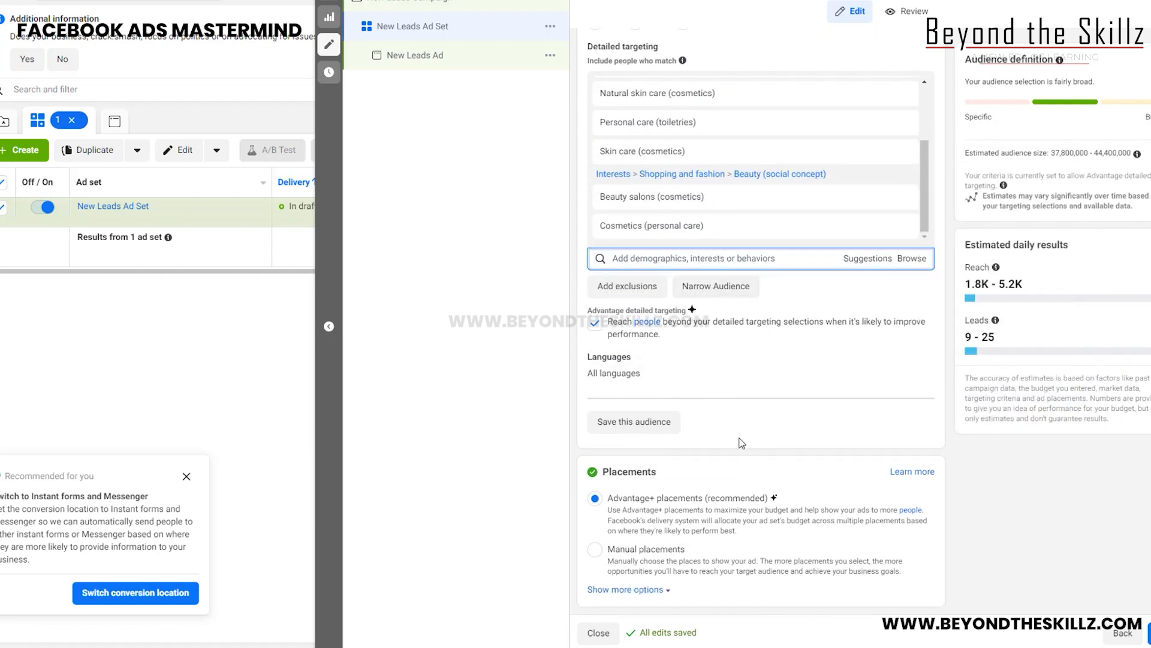
{"action": "scroll", "coordinate": [758, 475], "scroll_direction": "up", "scroll_amount": 6}
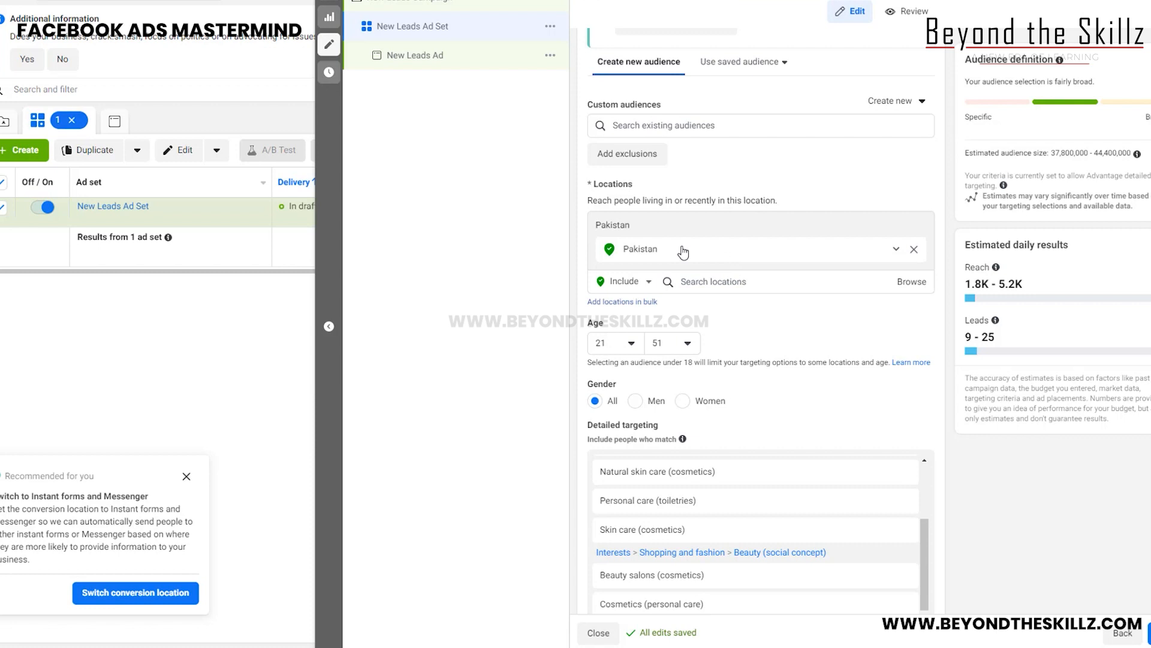
{"action": "scroll", "coordinate": [828, 344], "scroll_direction": "down", "scroll_amount": 5}
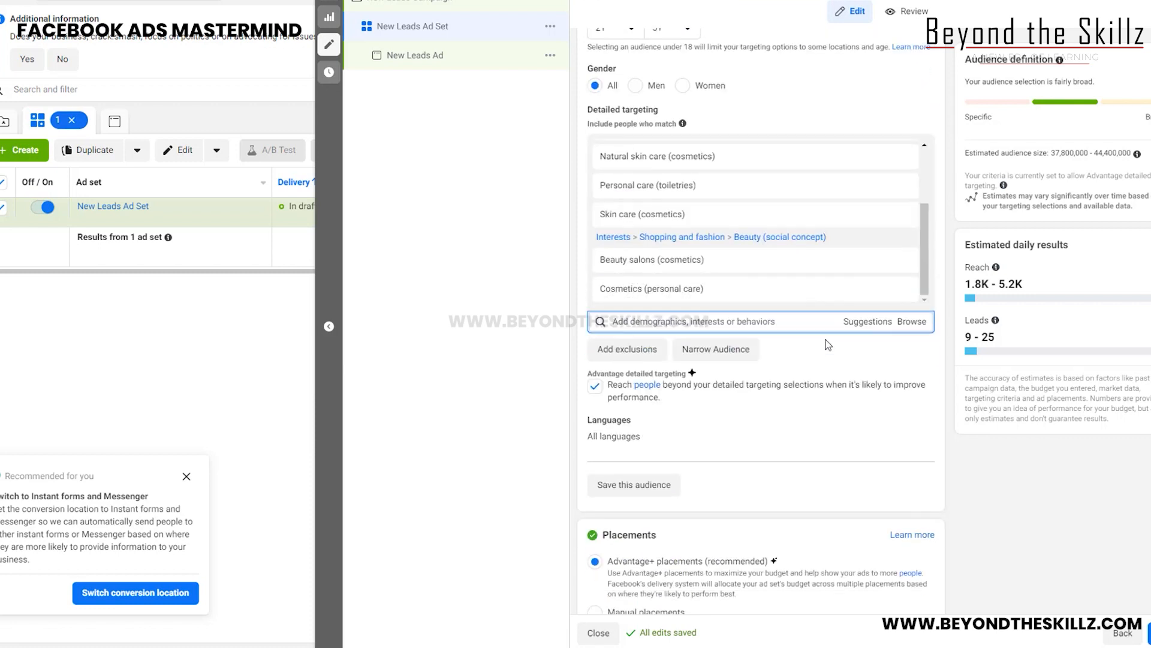
{"action": "left_click", "coordinate": [595, 391]}
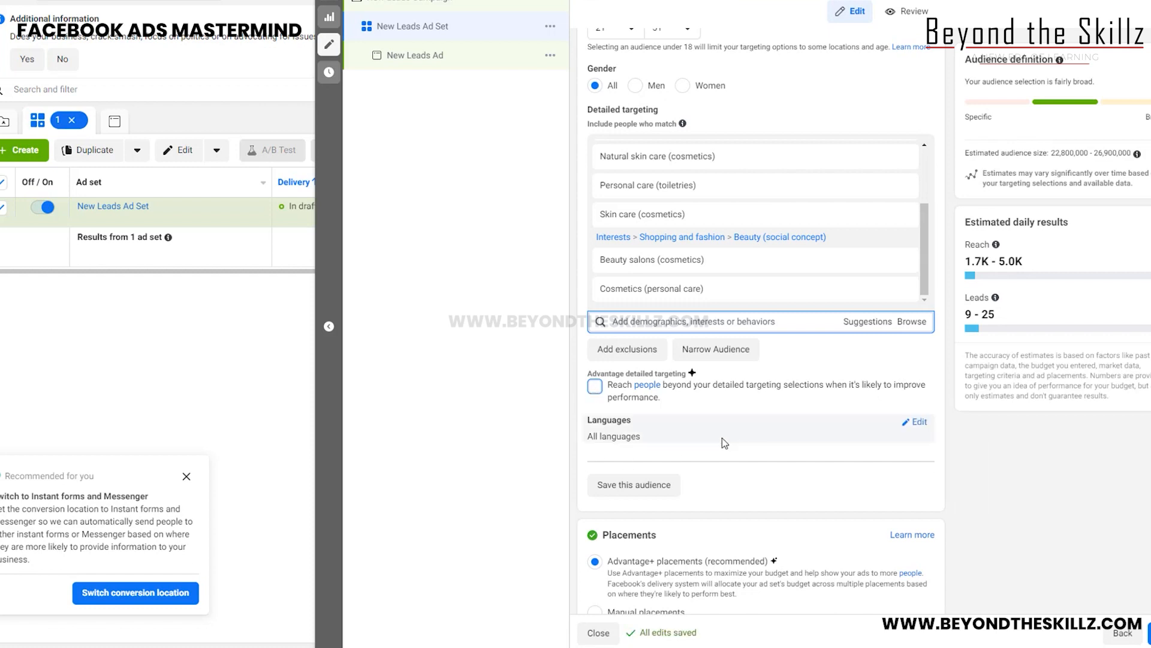
- Save the ad set's audience under the name "skin care audience test 1"
{"action": "scroll", "coordinate": [781, 438], "scroll_direction": "down", "scroll_amount": 1}
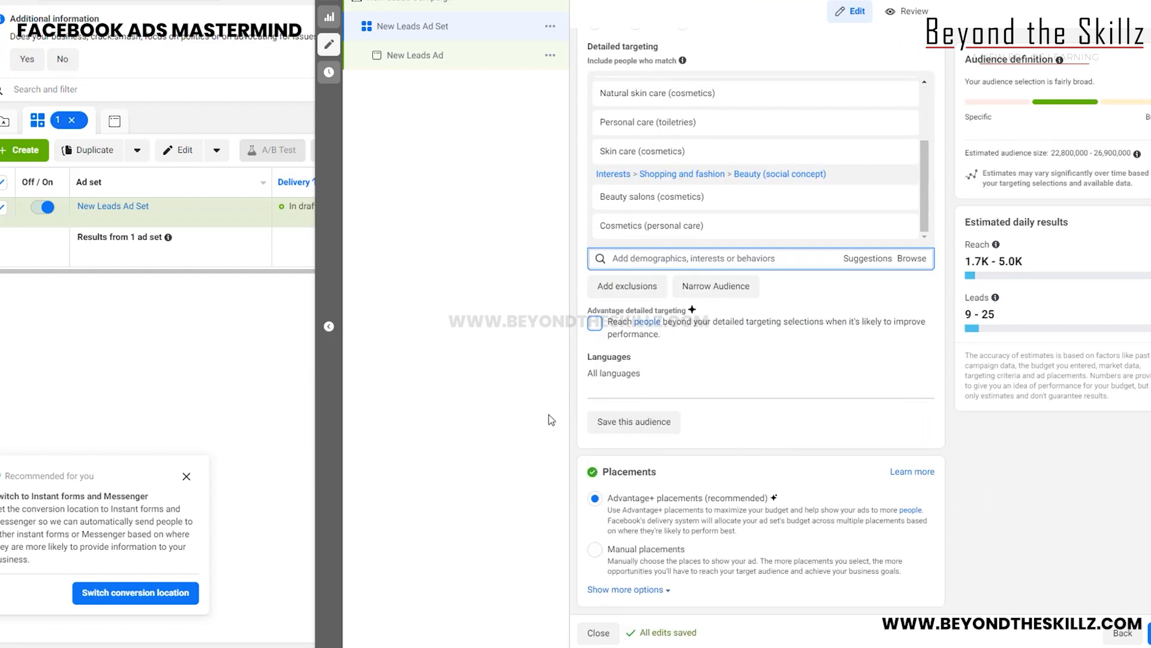
{"action": "left_click", "coordinate": [660, 425]}
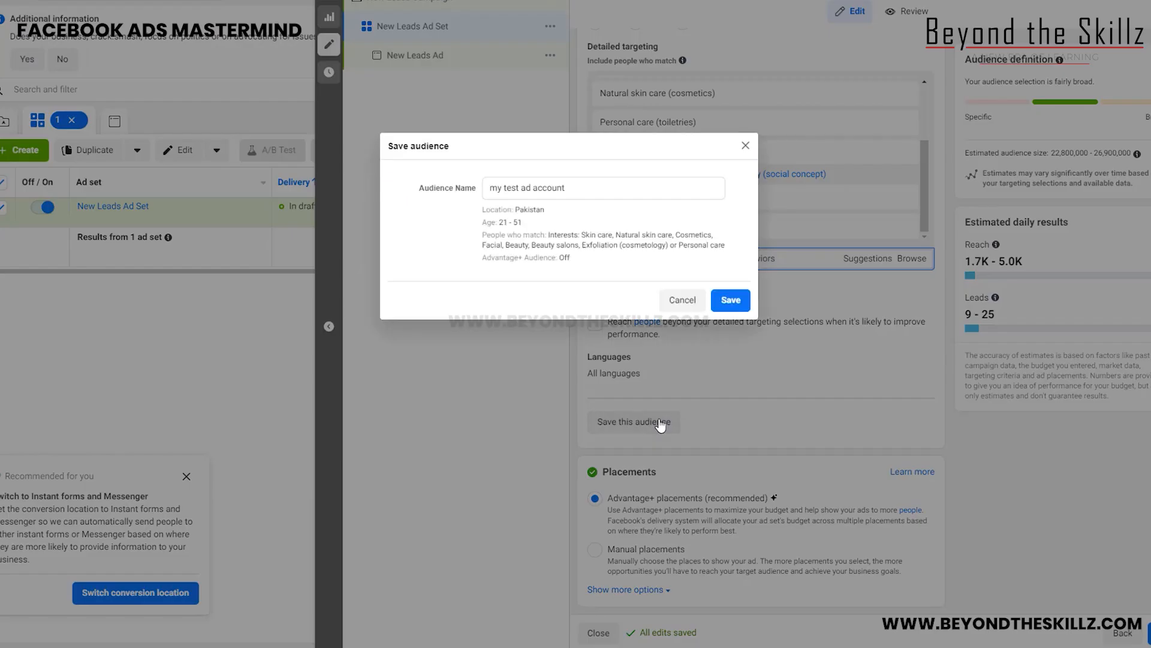
{"action": "triple_click", "coordinate": [573, 189]}
{"action": "type", "text": "skin"}
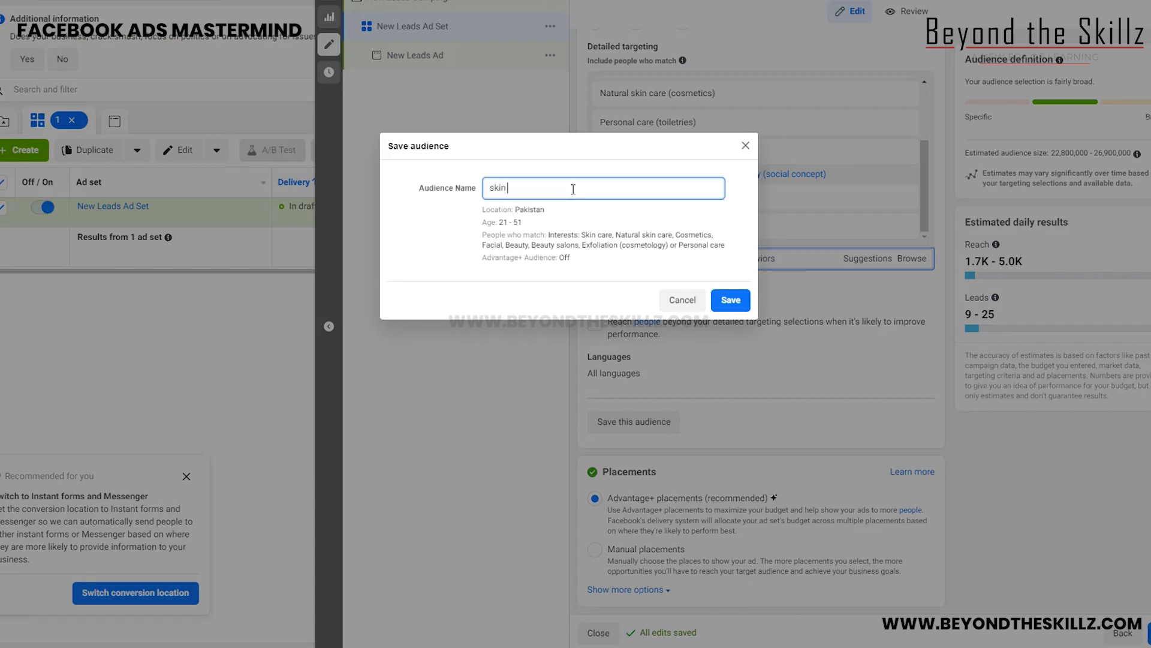
{"action": "type", "text": " care audience test 1"}
{"action": "key", "text": "Return"}
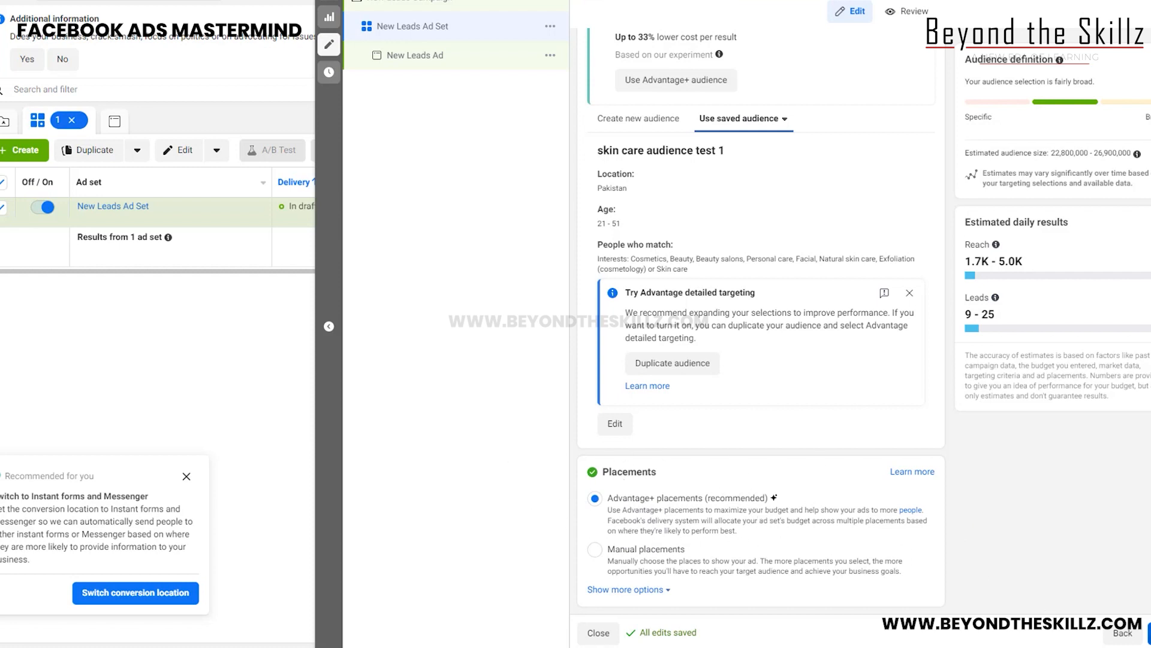
- Proceed to the New Leads Ad level and review its ad setup and ad creative settings
{"action": "left_click", "coordinate": [1149, 633]}
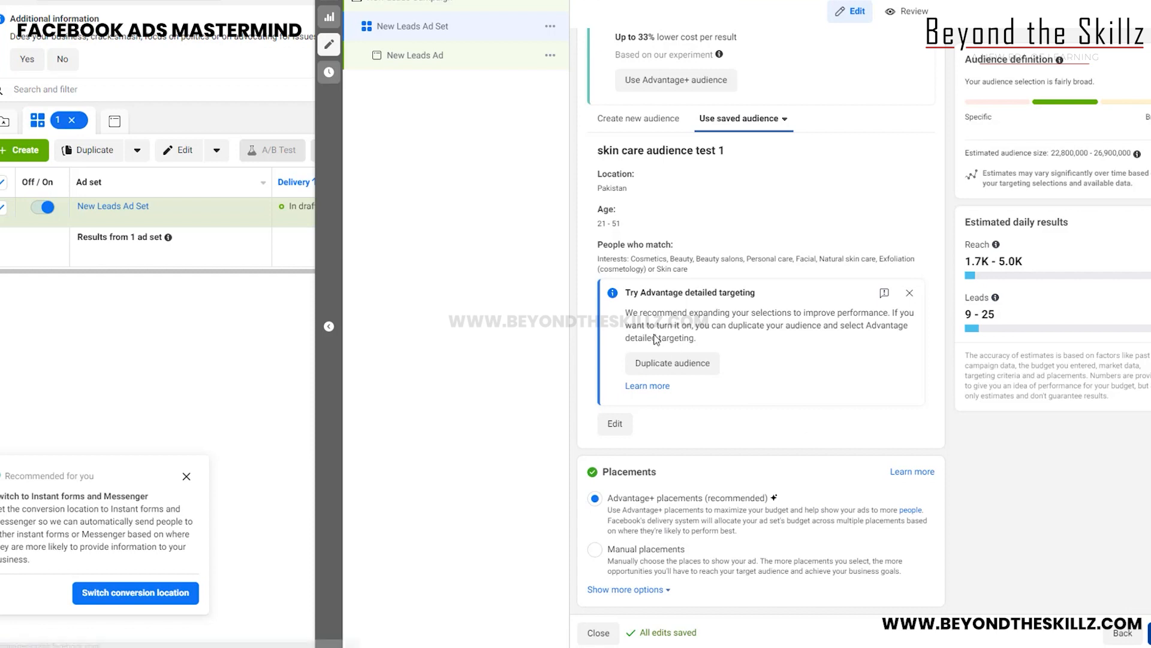
{"action": "scroll", "coordinate": [705, 415], "scroll_direction": "down", "scroll_amount": 1}
{"action": "scroll", "coordinate": [704, 414], "scroll_direction": "down", "scroll_amount": 2}
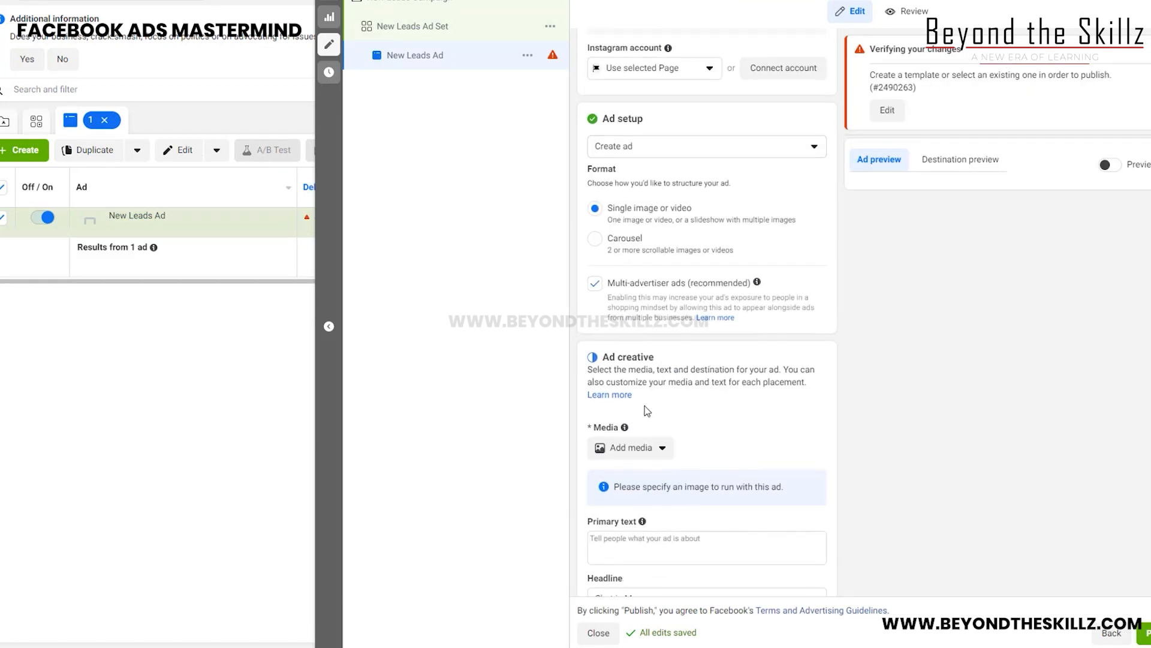
{"action": "scroll", "coordinate": [697, 363], "scroll_direction": "down", "scroll_amount": 2}
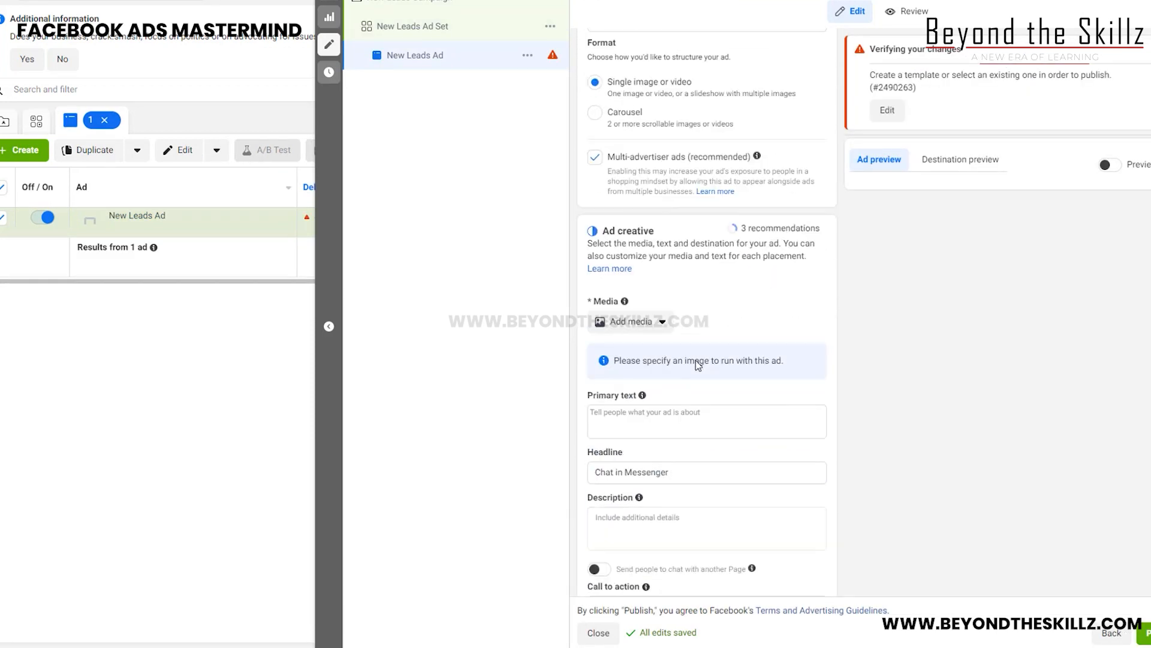
{"action": "scroll", "coordinate": [684, 343], "scroll_direction": "down", "scroll_amount": 3}
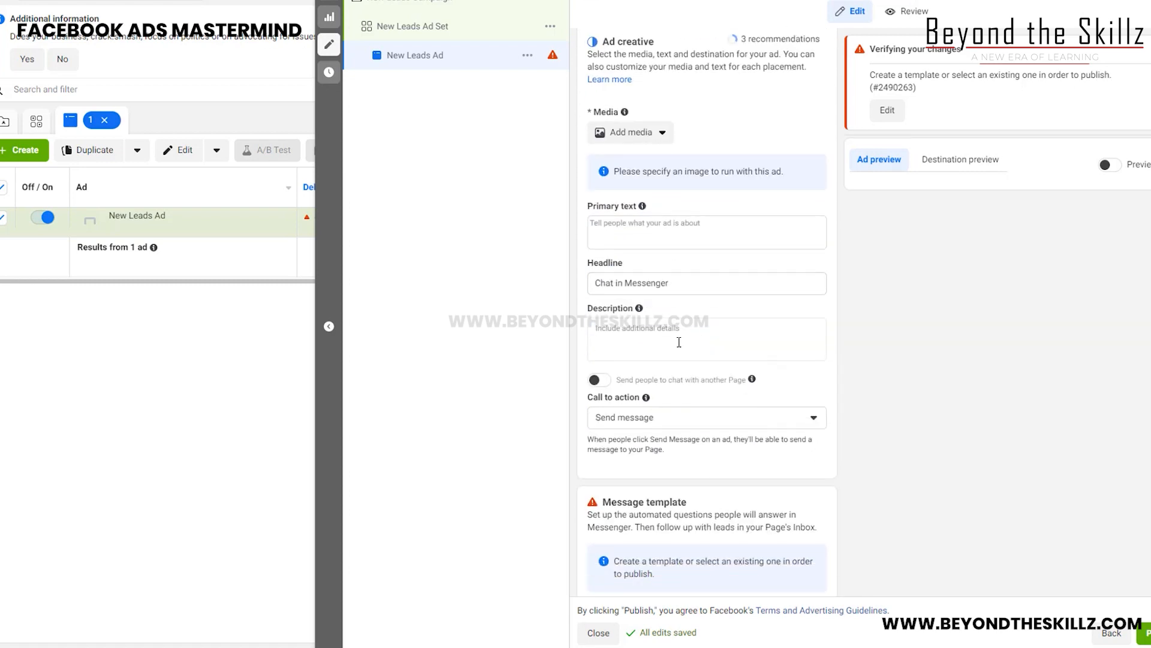
- Add the account image Capture 3.JPG as the ad's media, accepting the default crops and optimizations
{"action": "scroll", "coordinate": [672, 324], "scroll_direction": "up", "scroll_amount": 2}
{"action": "left_click", "coordinate": [628, 262]}
{"action": "left_click", "coordinate": [635, 287]}
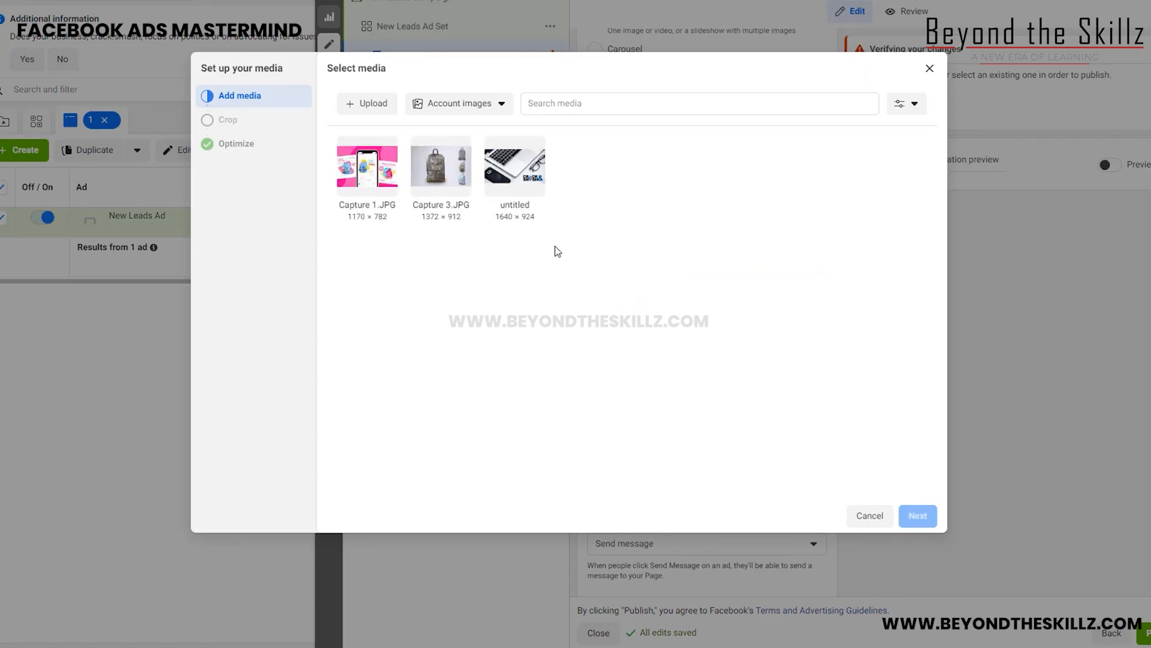
{"action": "left_click", "coordinate": [455, 142]}
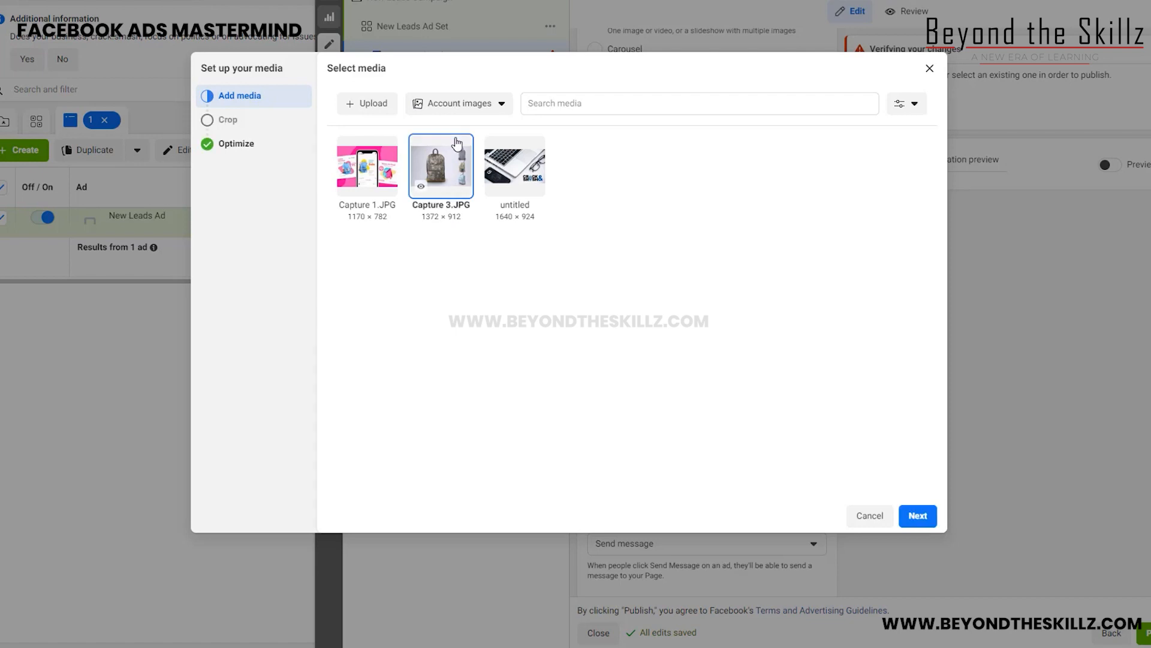
{"action": "left_click", "coordinate": [925, 520]}
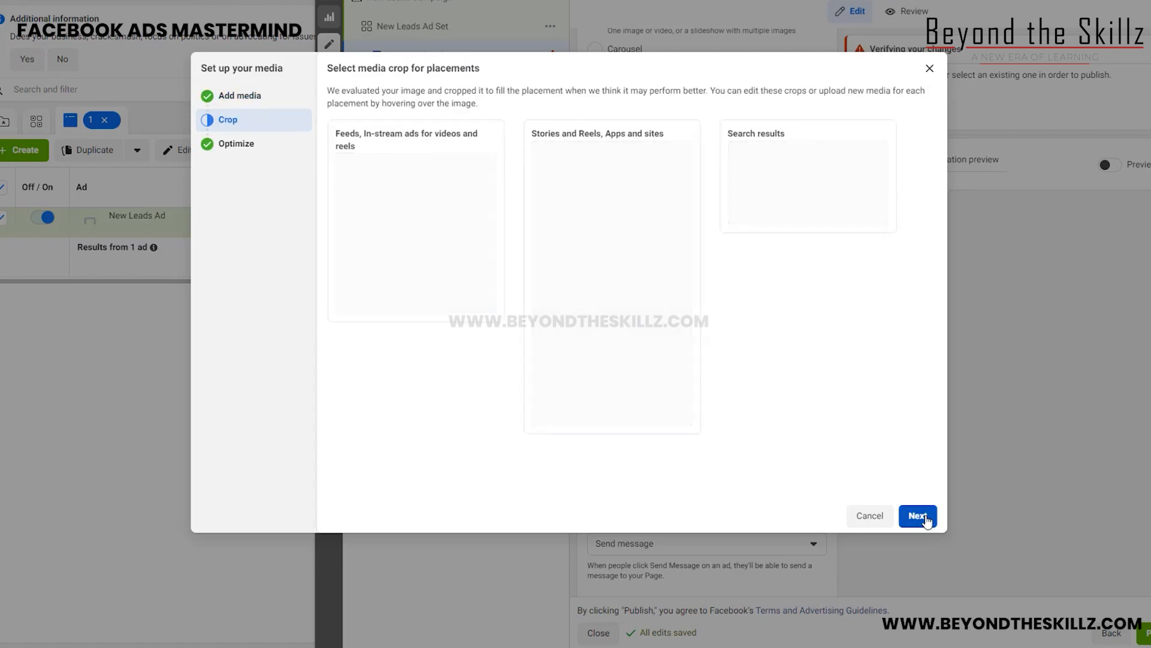
{"action": "left_click", "coordinate": [925, 517]}
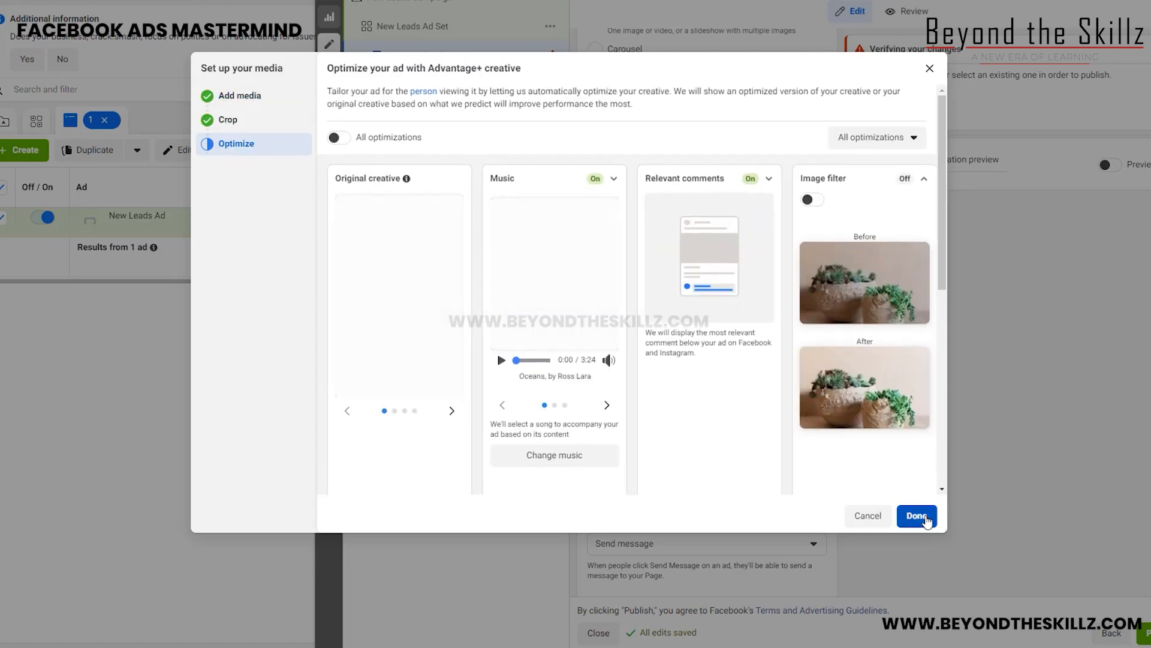
{"action": "left_click", "coordinate": [917, 516]}
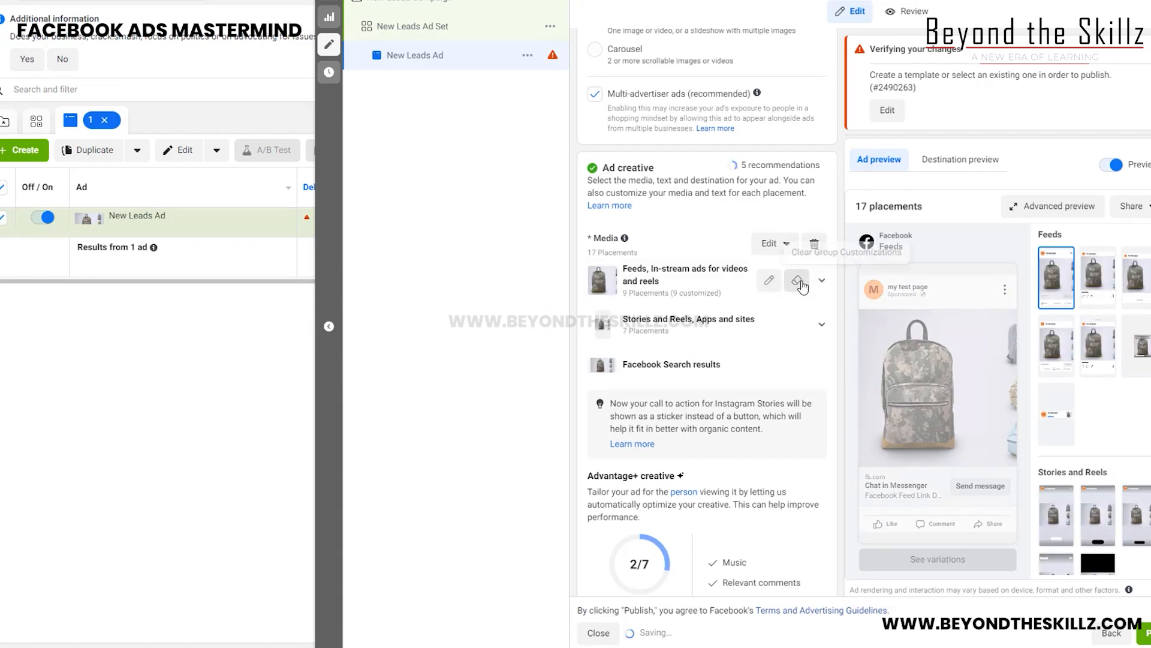
- Enter "Your ad copy" as the ad's primary text
{"action": "scroll", "coordinate": [823, 456], "scroll_direction": "down", "scroll_amount": 5}
{"action": "scroll", "coordinate": [822, 459], "scroll_direction": "down", "scroll_amount": 3}
{"action": "left_click", "coordinate": [652, 237]}
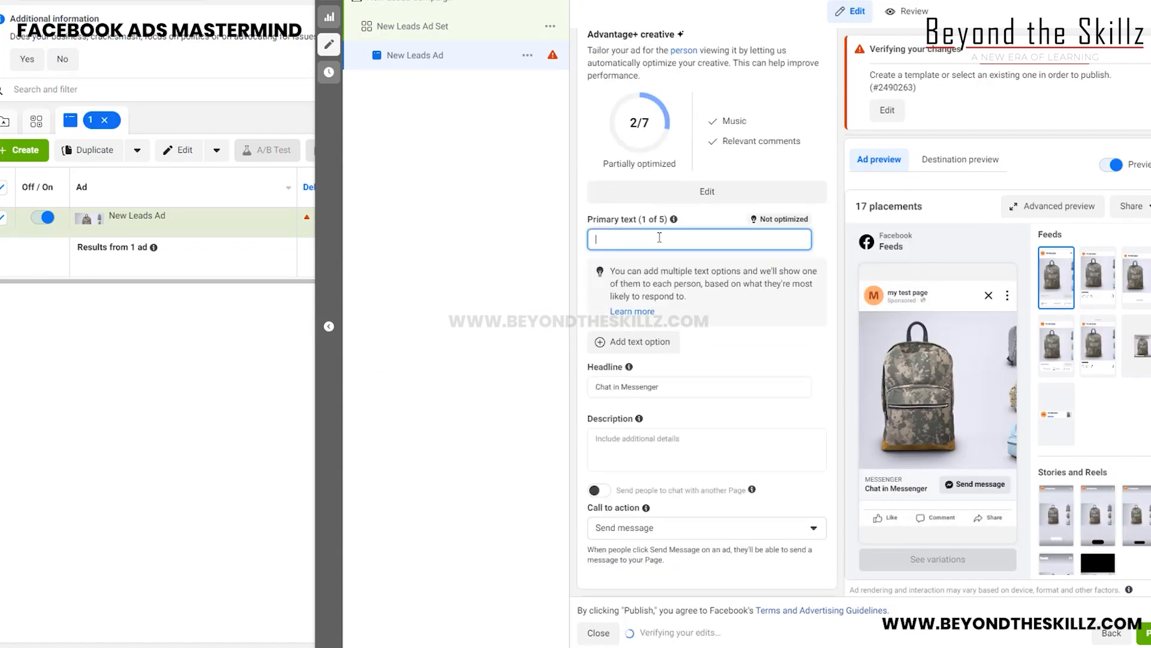
{"action": "type", "text": "Your ad copo"}
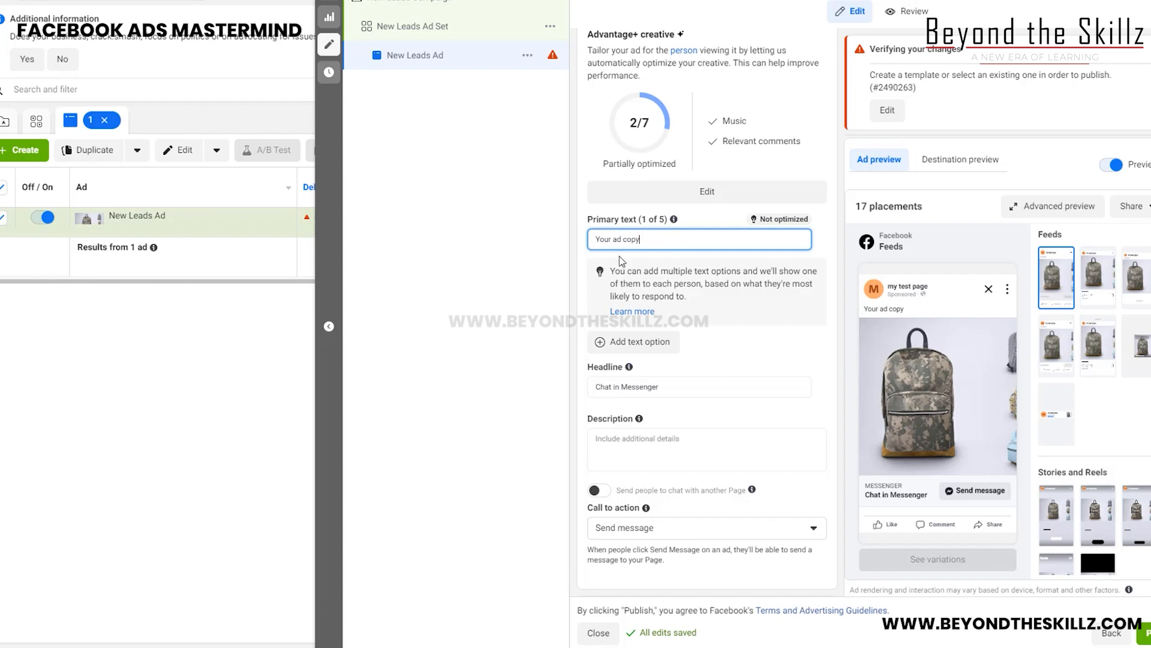
- Keep the headline "Chat in Messenger" and set the ad's description to "Skin care product"
{"action": "scroll", "coordinate": [645, 297], "scroll_direction": "down", "scroll_amount": 2}
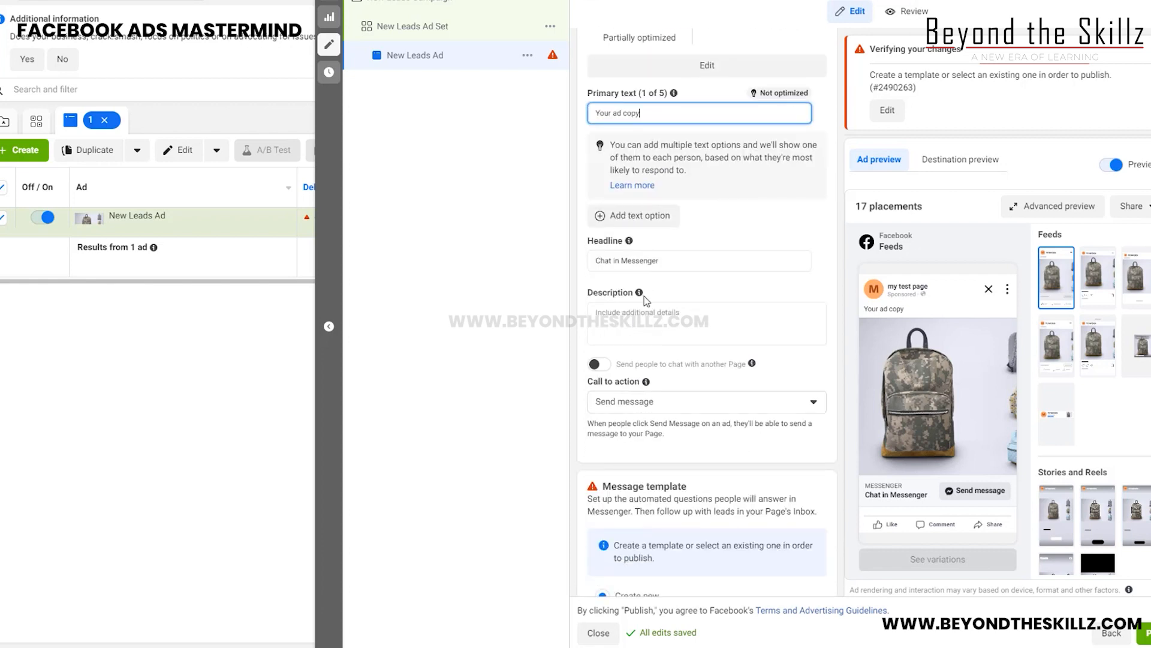
{"action": "left_click", "coordinate": [671, 261]}
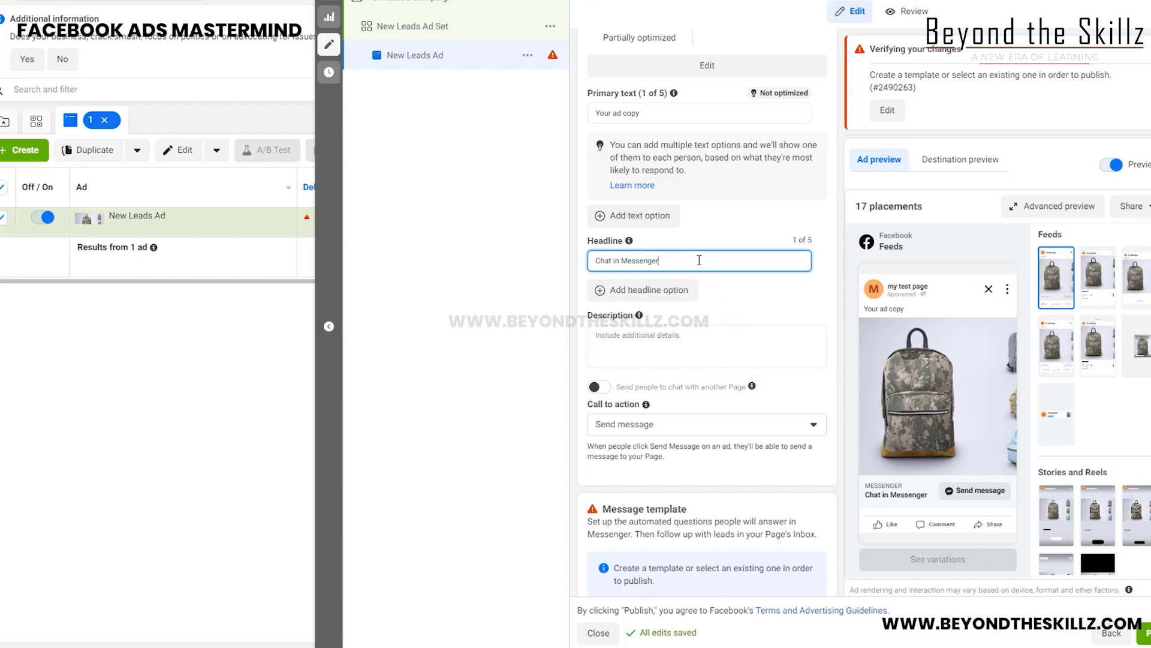
{"action": "left_click", "coordinate": [655, 329]}
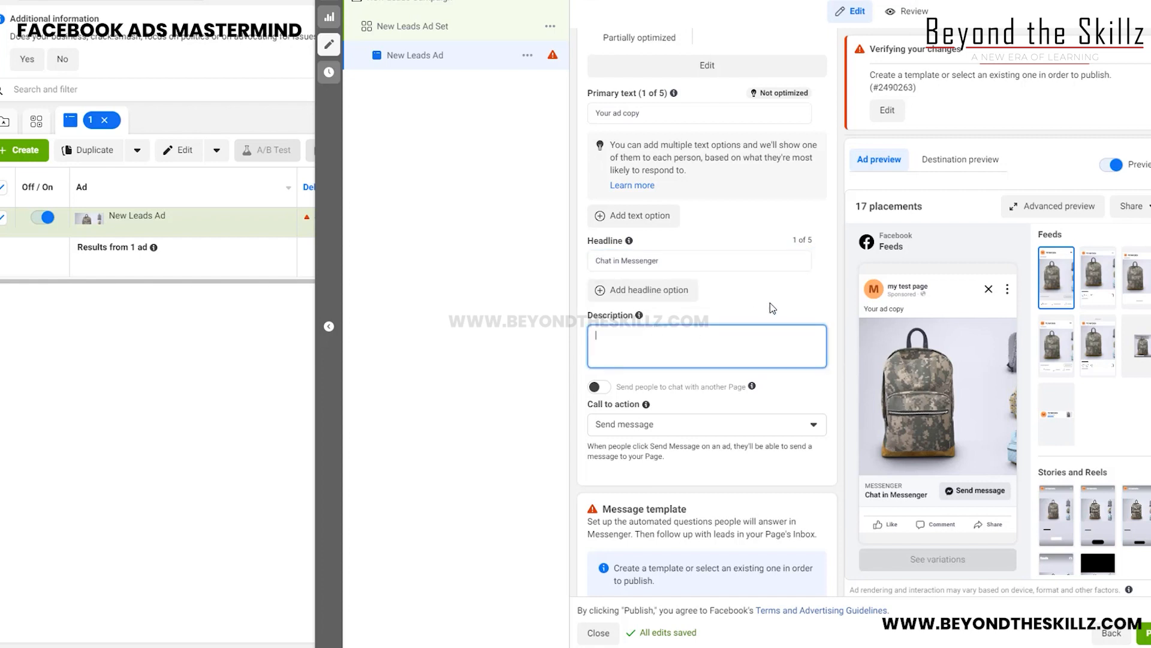
{"action": "mouse_move", "coordinate": [639, 316]}
{"action": "type", "text": "Skin care product"}
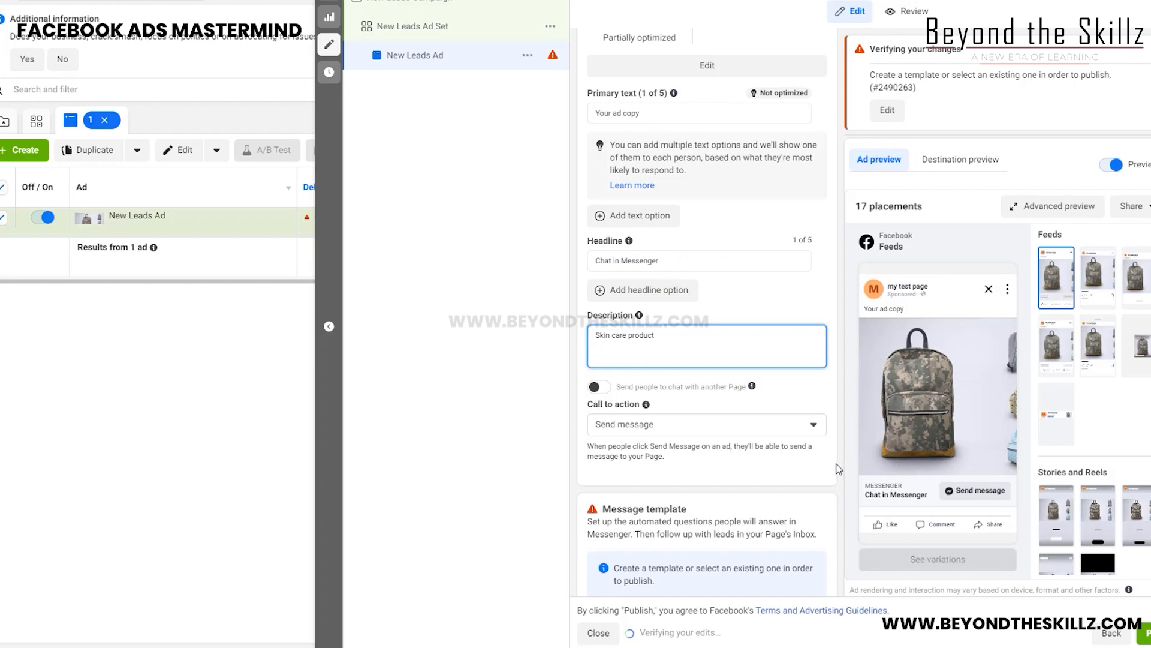
- Check the available call-to-action options and keep Send message
{"action": "scroll", "coordinate": [838, 470], "scroll_direction": "down", "scroll_amount": 4}
{"action": "left_click", "coordinate": [728, 174]}
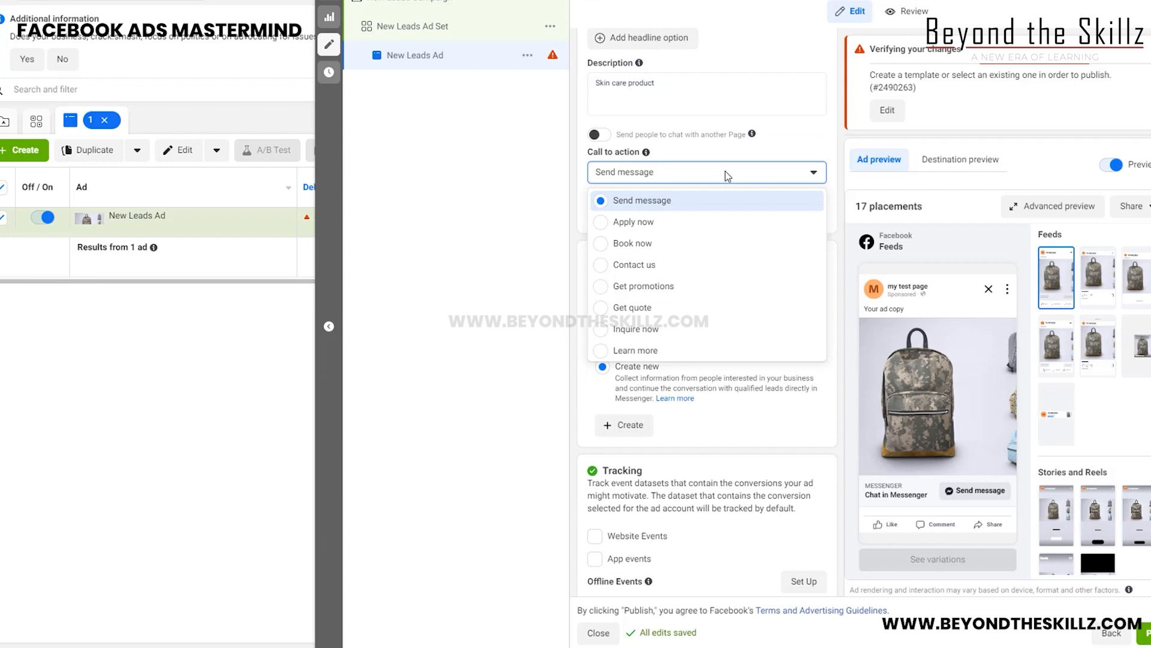
{"action": "left_click", "coordinate": [725, 171]}
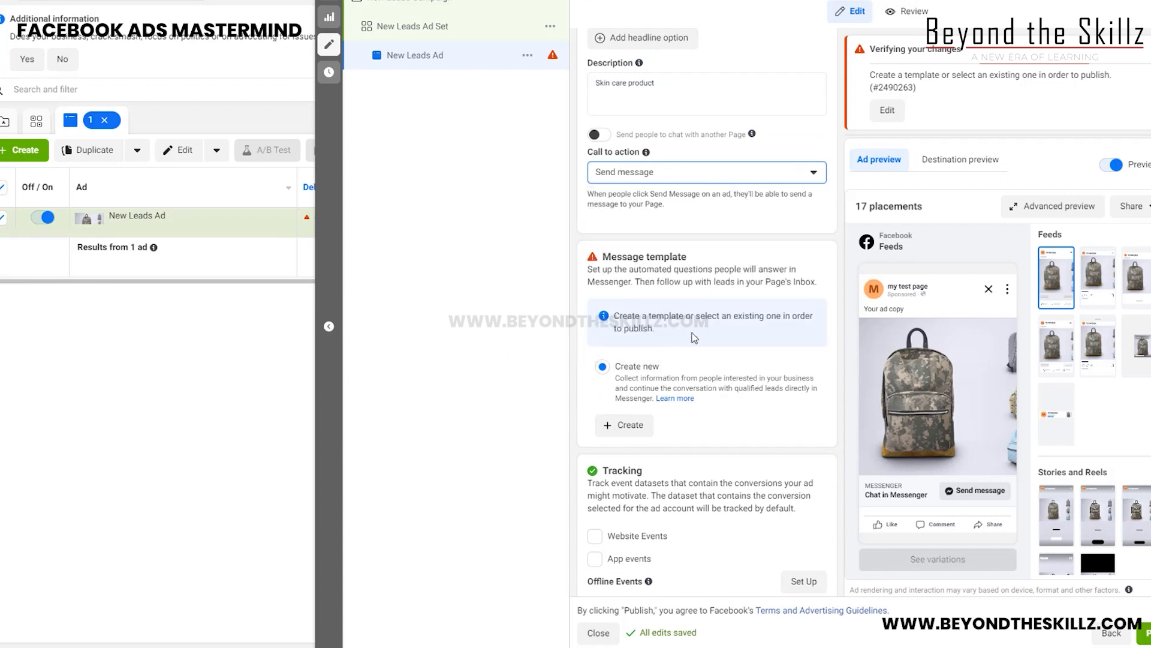
- Create a new message template for the ad and open its questions for editing
{"action": "left_click", "coordinate": [625, 426]}
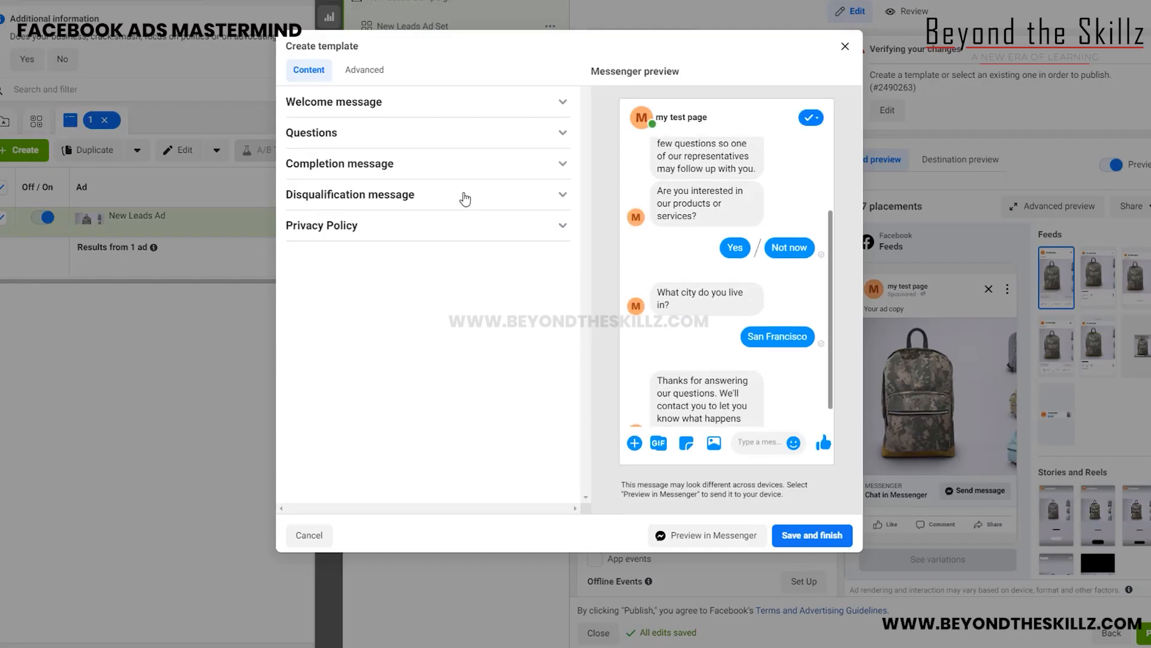
{"action": "scroll", "coordinate": [689, 298], "scroll_direction": "up", "scroll_amount": 3}
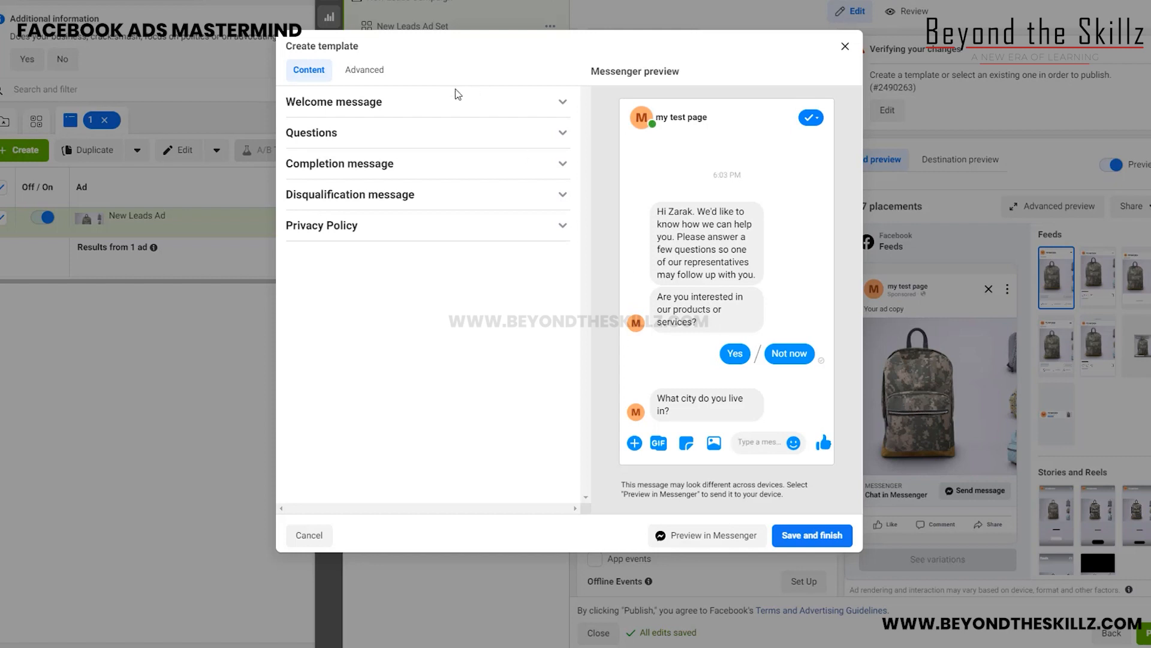
{"action": "left_click", "coordinate": [511, 117]}
{"action": "left_click", "coordinate": [526, 107]}
{"action": "left_click", "coordinate": [554, 134]}
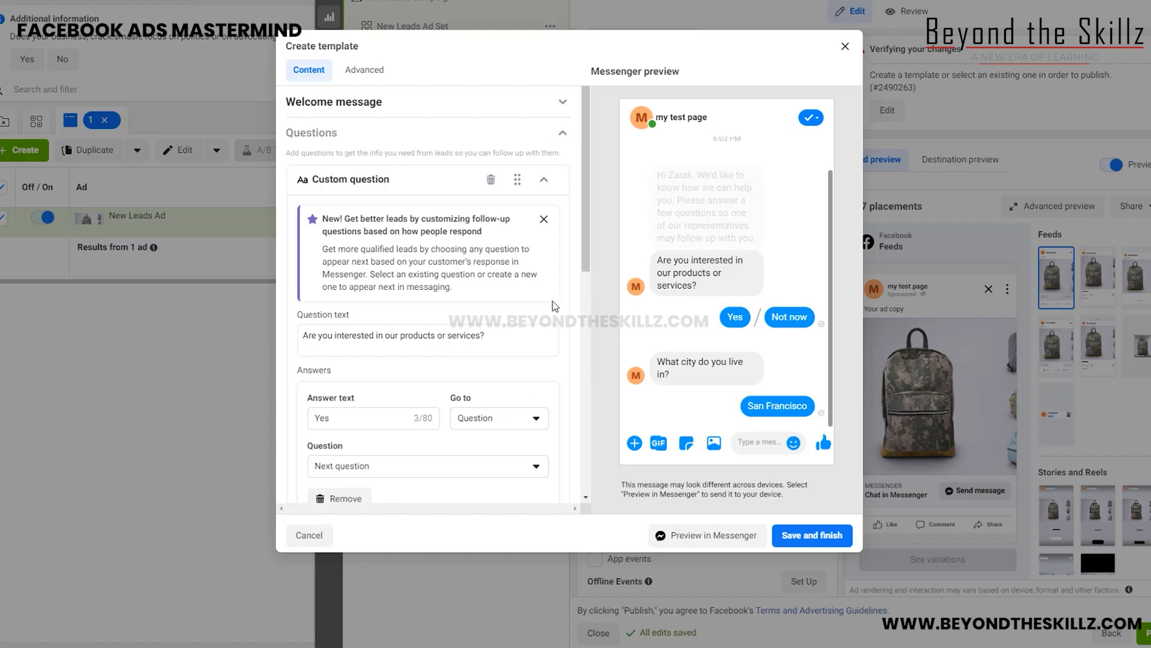
- Examine the template's default custom question, its answer options with their follow-up destinations, and the City question
{"action": "scroll", "coordinate": [554, 306], "scroll_direction": "down", "scroll_amount": 1}
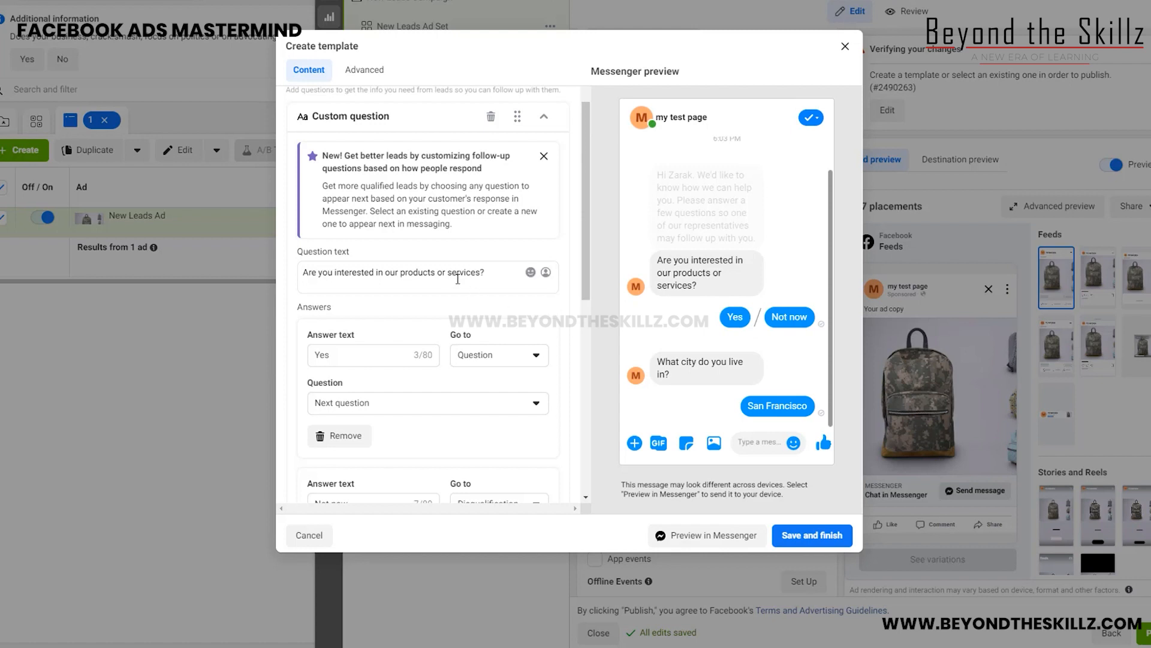
{"action": "left_click", "coordinate": [491, 278]}
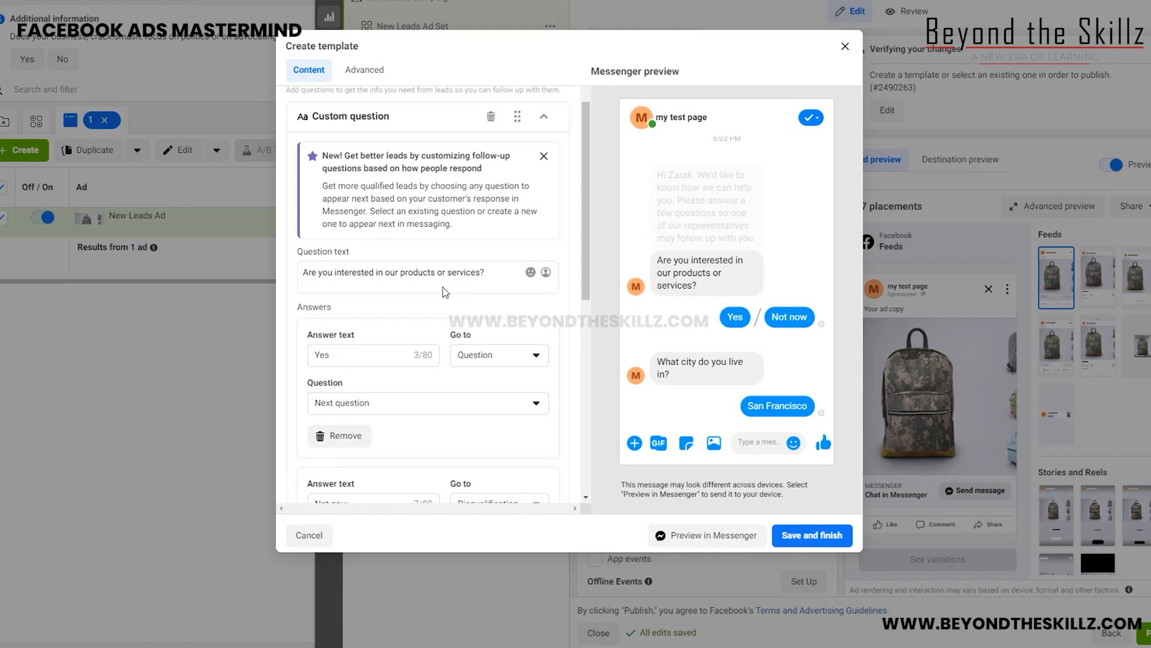
{"action": "scroll", "coordinate": [442, 287], "scroll_direction": "down", "scroll_amount": 2}
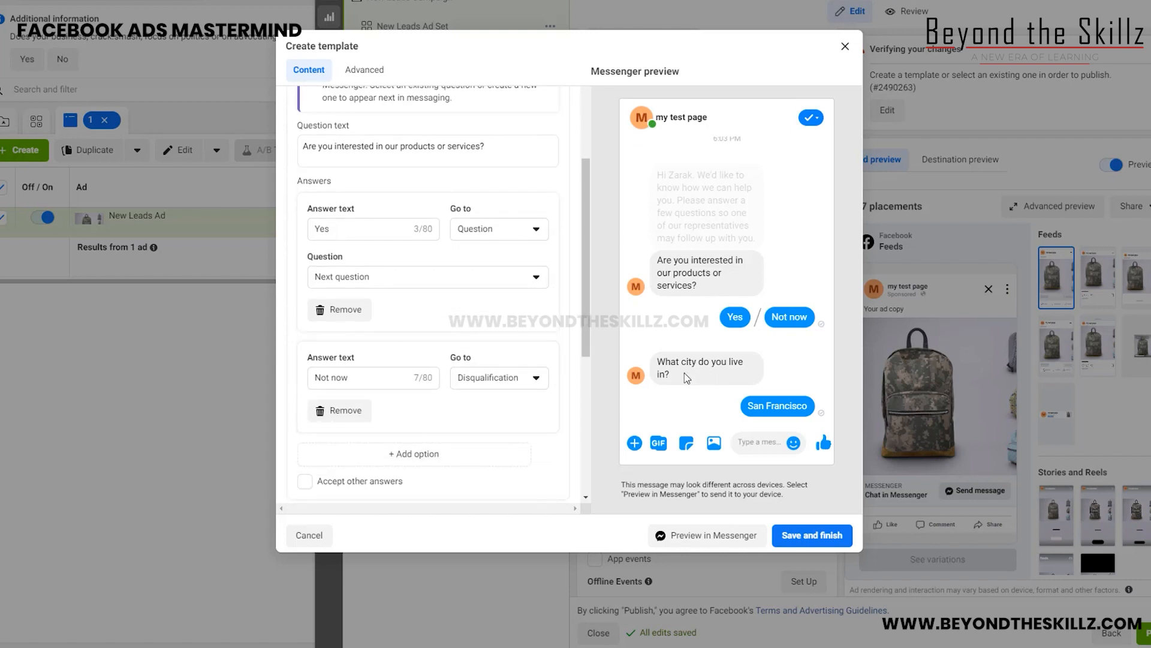
{"action": "scroll", "coordinate": [362, 390], "scroll_direction": "down", "scroll_amount": 2}
{"action": "scroll", "coordinate": [364, 395], "scroll_direction": "down", "scroll_amount": 3}
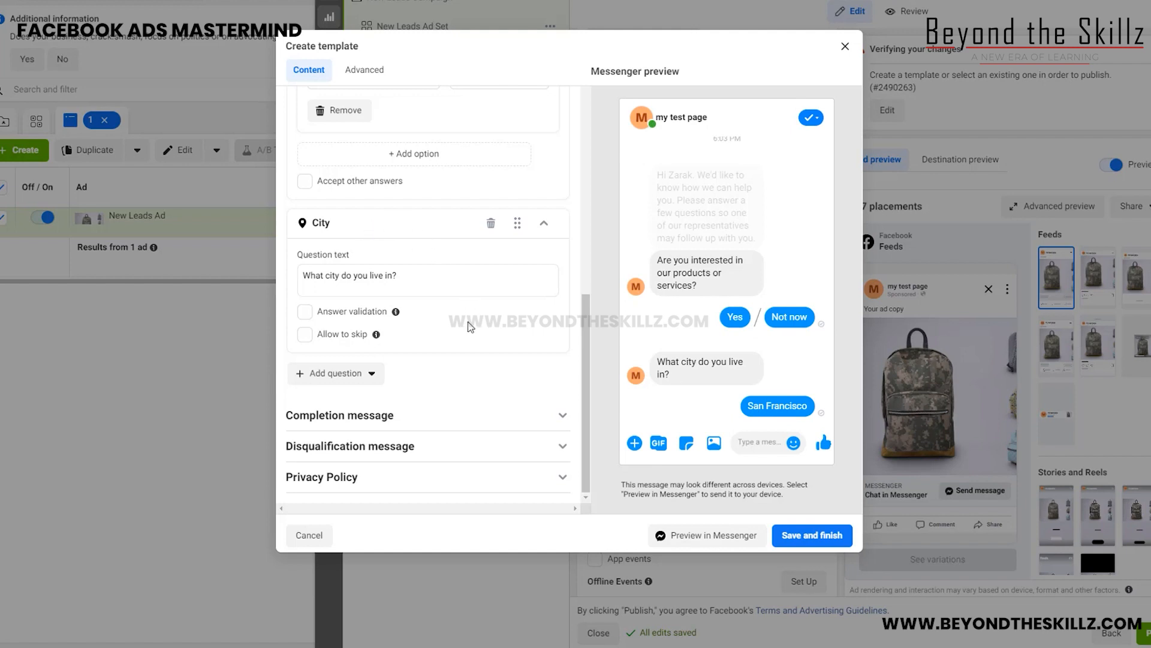
{"action": "scroll", "coordinate": [471, 327], "scroll_direction": "up", "scroll_amount": 1}
{"action": "scroll", "coordinate": [465, 375], "scroll_direction": "up", "scroll_amount": 2}
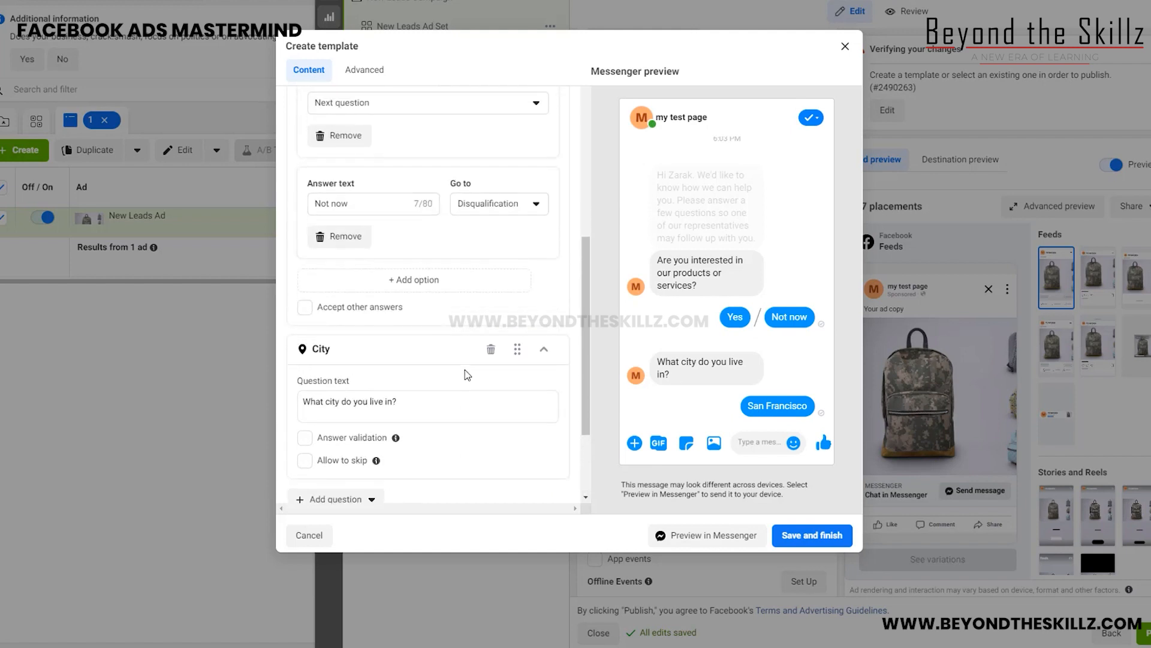
{"action": "scroll", "coordinate": [419, 375], "scroll_direction": "down", "scroll_amount": 3}
- Check which question types can be added to the template, including the user information options
{"action": "left_click", "coordinate": [345, 380]}
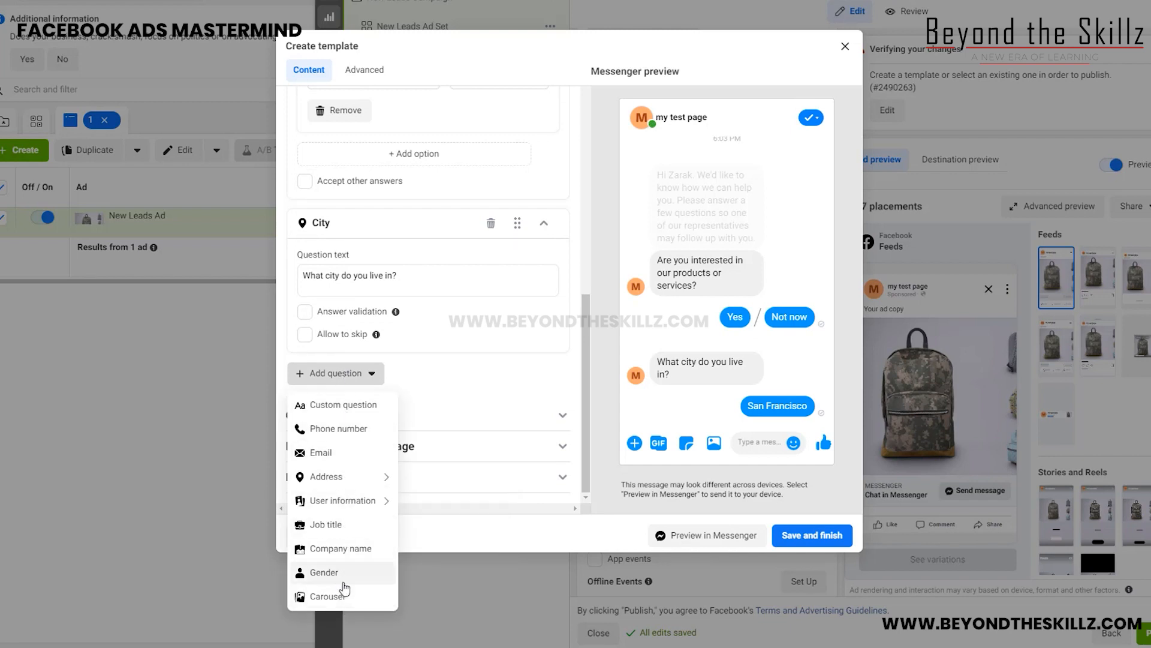
{"action": "mouse_move", "coordinate": [343, 507]}
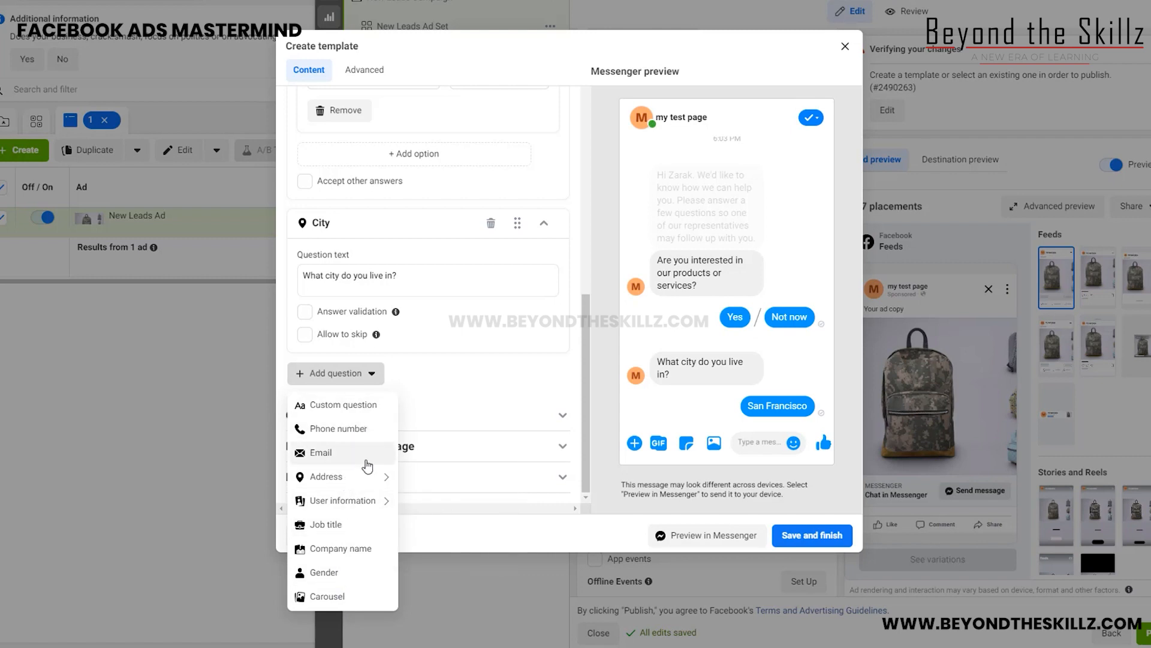
{"action": "mouse_move", "coordinate": [366, 485]}
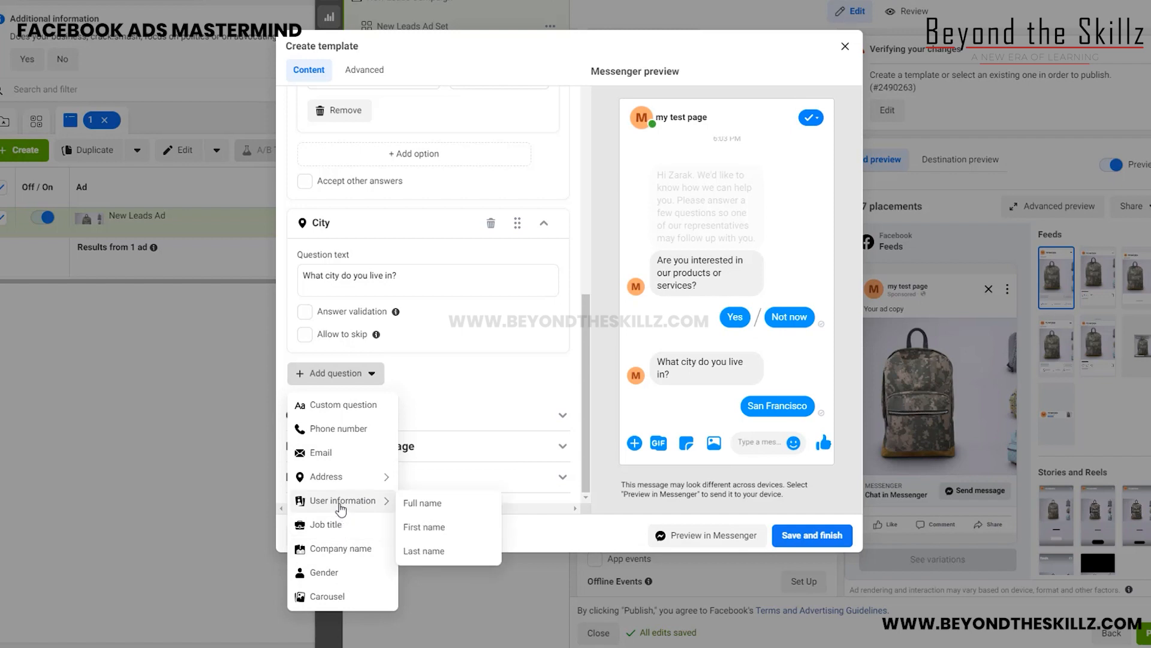
{"action": "scroll", "coordinate": [531, 365], "scroll_direction": "up", "scroll_amount": 3}
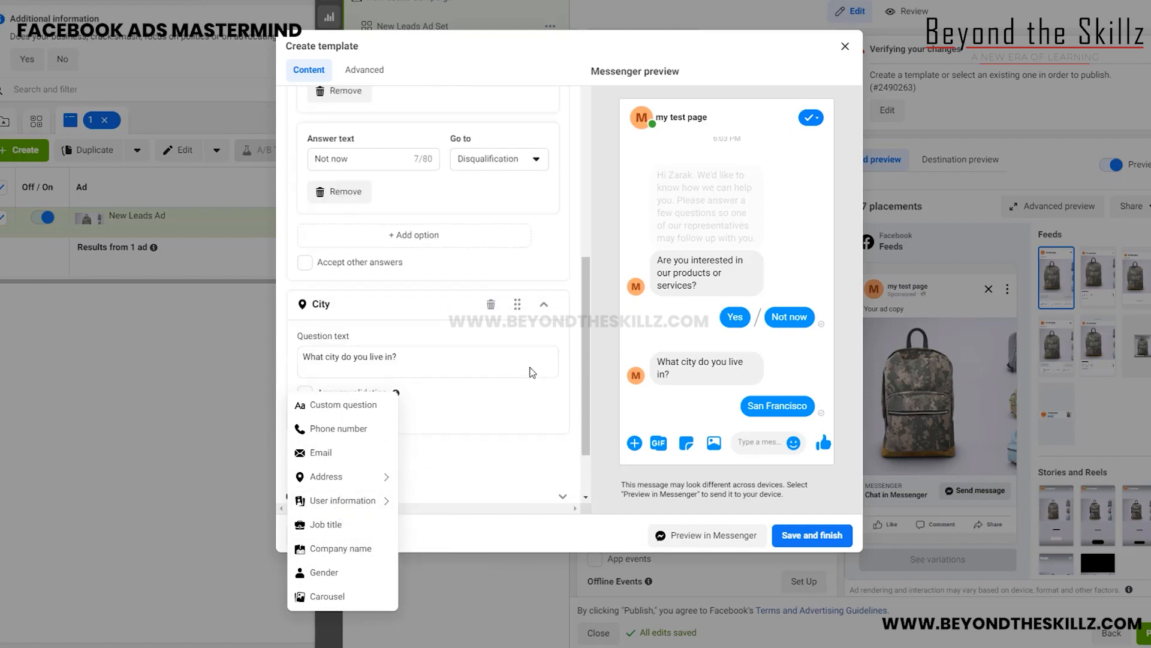
{"action": "scroll", "coordinate": [523, 359], "scroll_direction": "up", "scroll_amount": 3}
{"action": "left_click", "coordinate": [570, 243]}
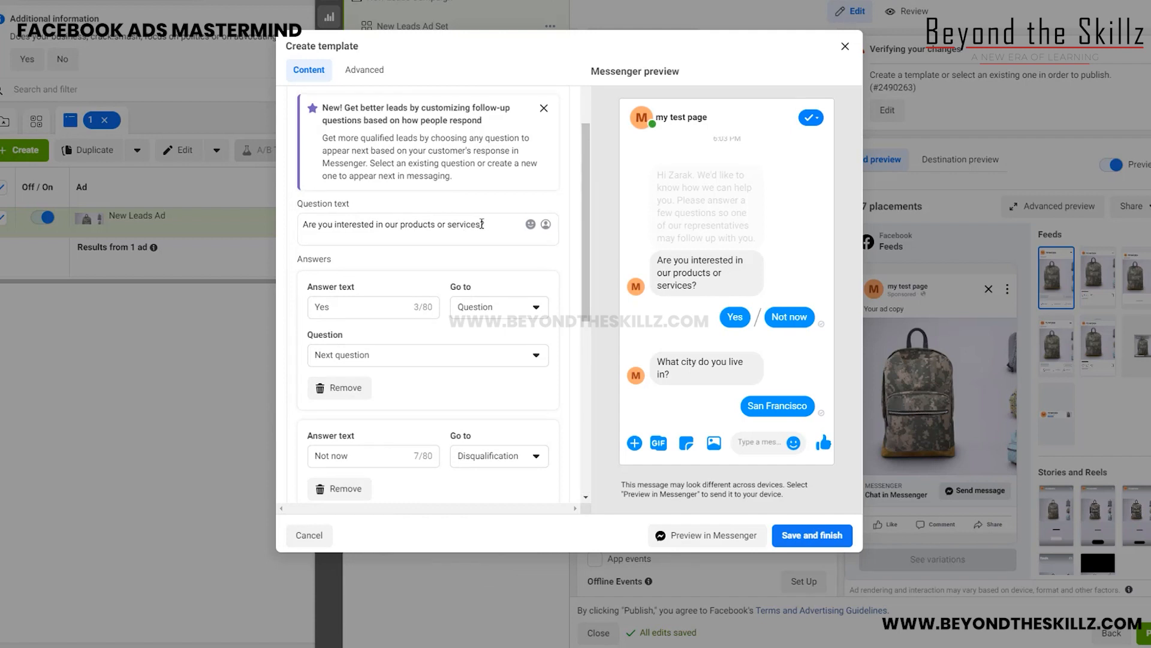
- Change the first custom question's text to "Are you interested in our organic skin hydrating moisturiser?"
{"action": "left_click_drag", "start_coordinate": [481, 224], "coordinate": [401, 231]}
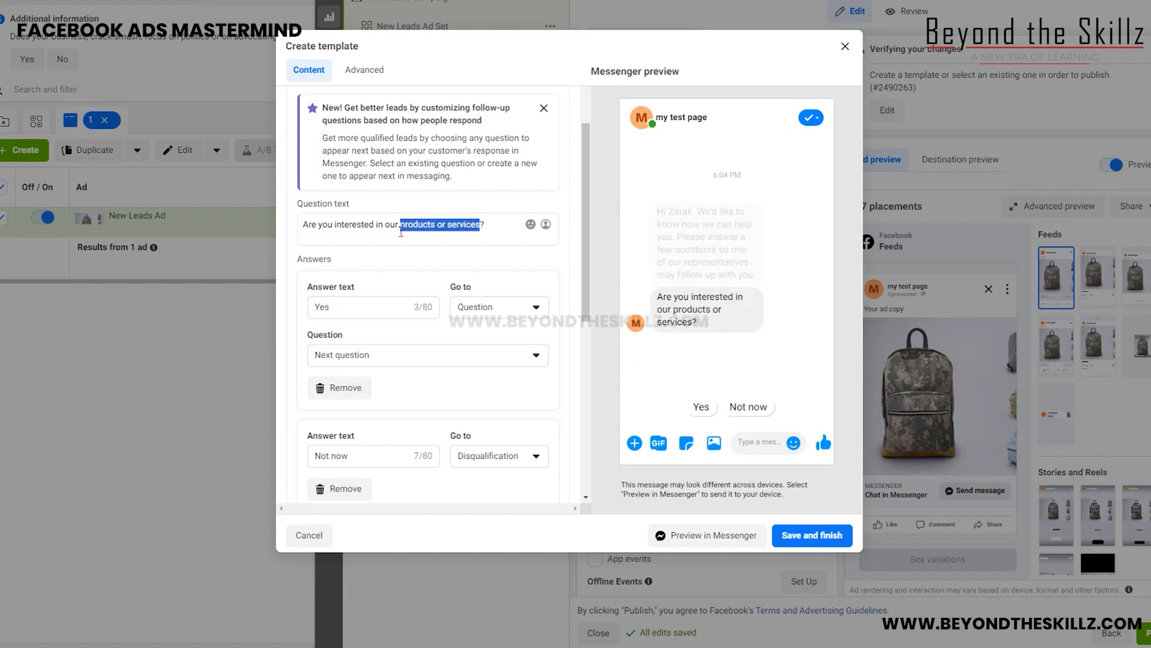
{"action": "type", "text": "skin"}
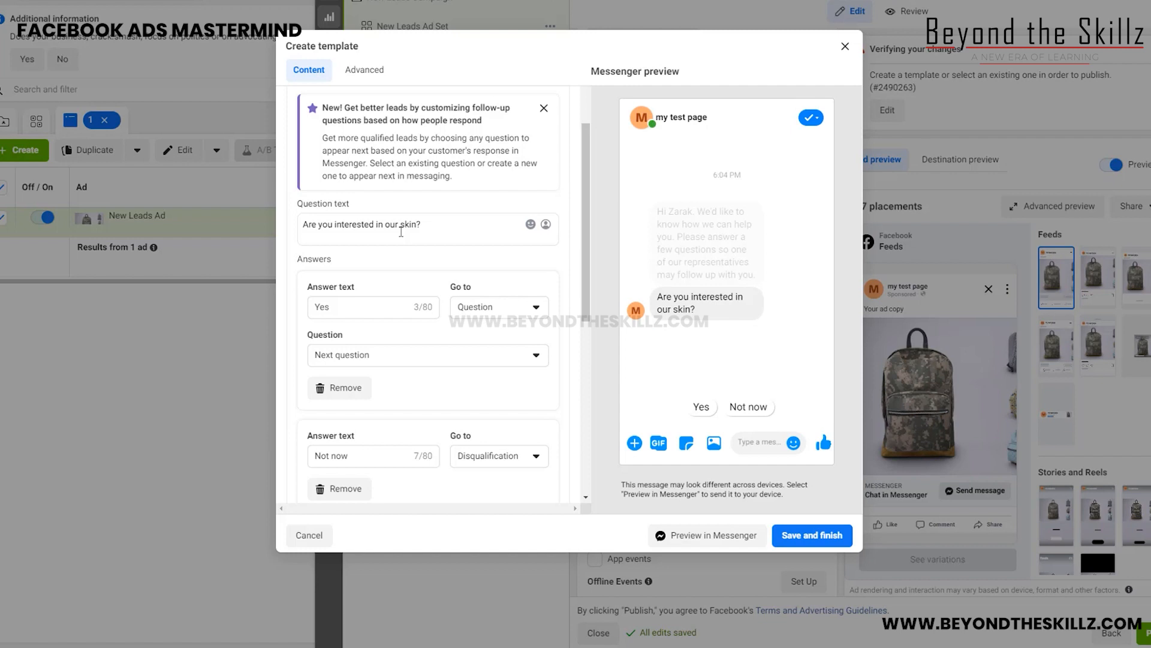
{"action": "key", "text": "BackSpace"}
{"action": "key", "text": "BackSpace"}
{"action": "key", "text": "BackSpace"}
{"action": "key", "text": "BackSpace"}
{"action": "key", "text": "BackSpace"}
{"action": "key", "text": "BackSpace"}
{"action": "key", "text": "BackSpace"}
{"action": "key", "text": "BackSpace"}
{"action": "key", "text": "BackSpace"}
{"action": "key", "text": "BackSpace"}
{"action": "key", "text": "BackSpace"}
{"action": "key", "text": "BackSpace"}
{"action": "key", "text": "BackSpace"}
{"action": "key", "text": "BackSpace"}
{"action": "key", "text": "BackSpace"}
{"action": "key", "text": "BackSpace"}
{"action": "key", "text": "BackSpace"}
{"action": "key", "text": "BackSpace"}
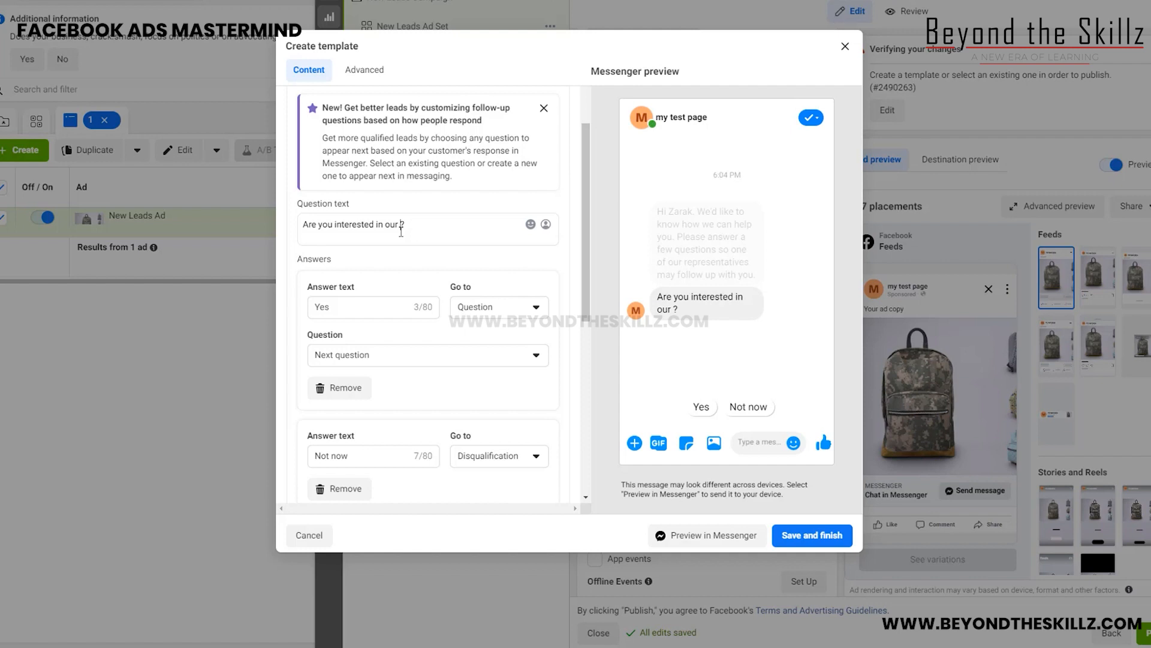
{"action": "type", "text": "organic skin hyud"}
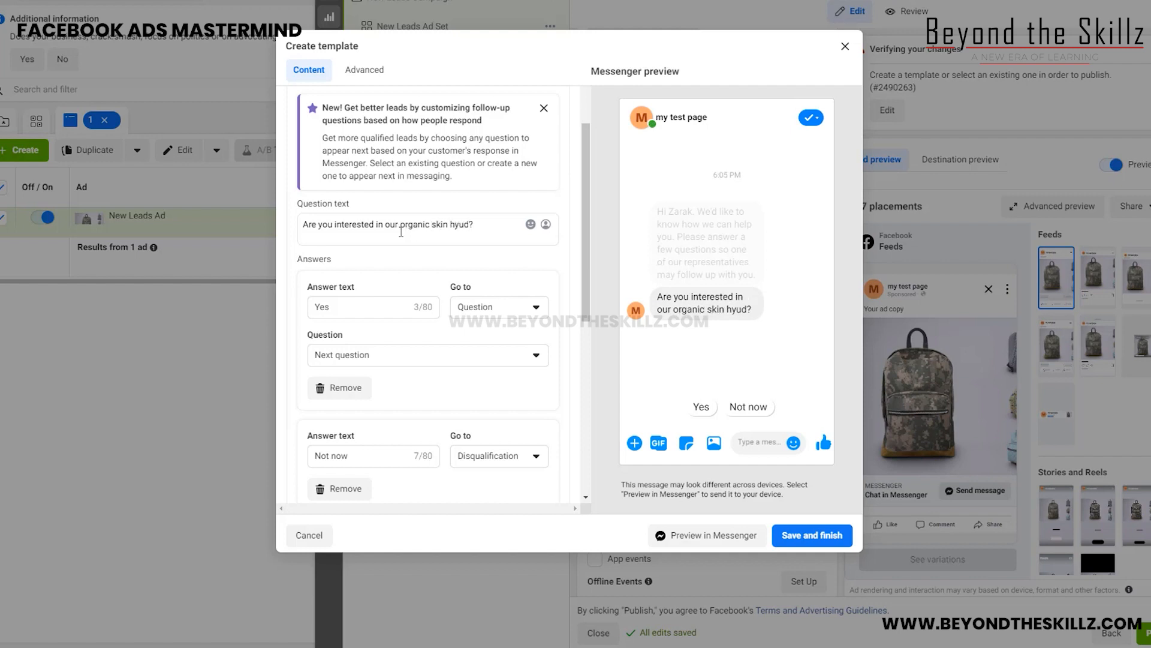
{"action": "key", "text": "BackSpace"}
{"action": "key", "text": "BackSpace"}
{"action": "type", "text": "dtra"}
{"action": "key", "text": "BackSpace"}
{"action": "key", "text": "BackSpace"}
{"action": "key", "text": "BackSpace"}
{"action": "type", "text": "r"}
{"action": "type", "text": "ating mo"}
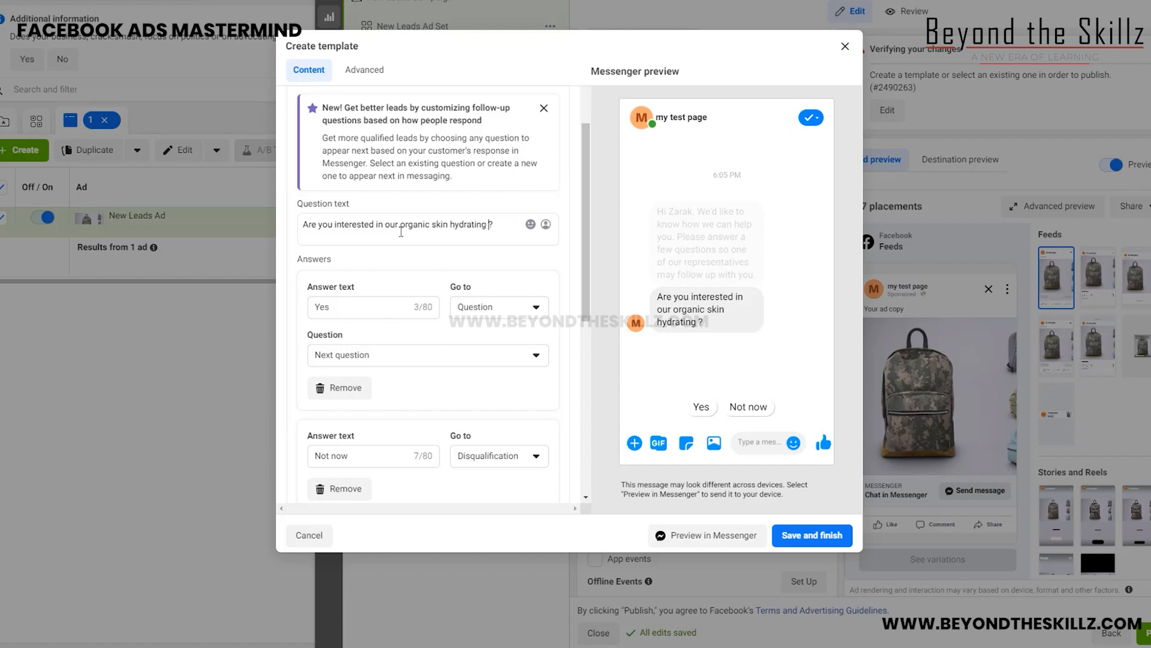
{"action": "type", "text": "isturi"}
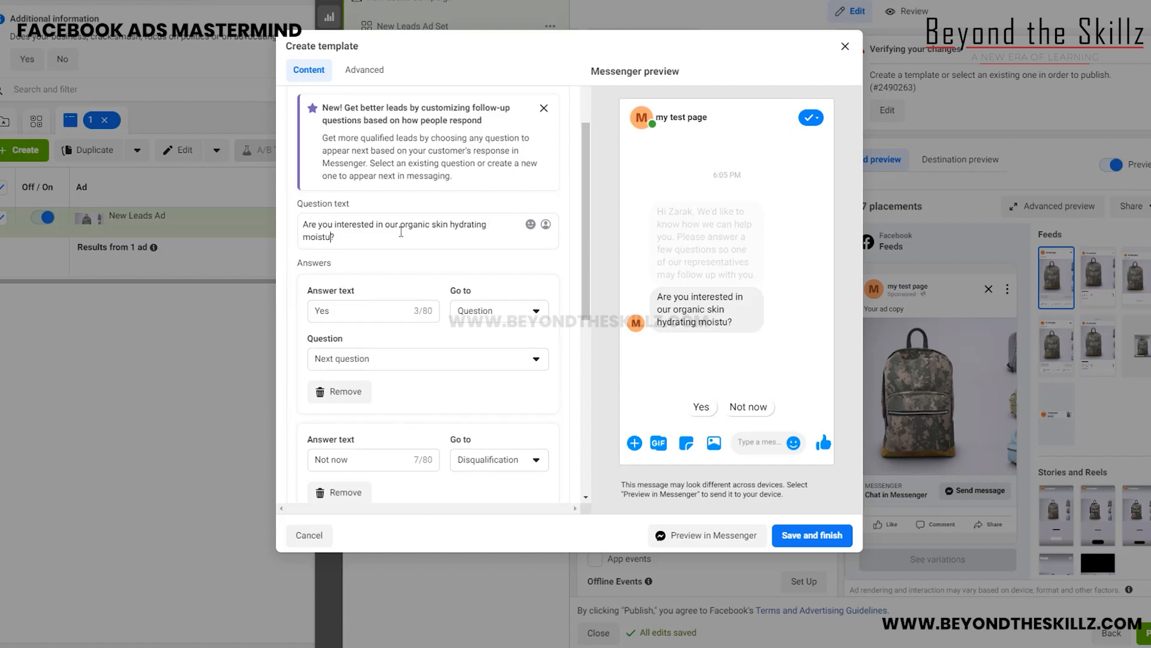
{"action": "type", "text": "ser"}
- Review the template's disqualification message and close that section again
{"action": "scroll", "coordinate": [388, 286], "scroll_direction": "down", "scroll_amount": 2}
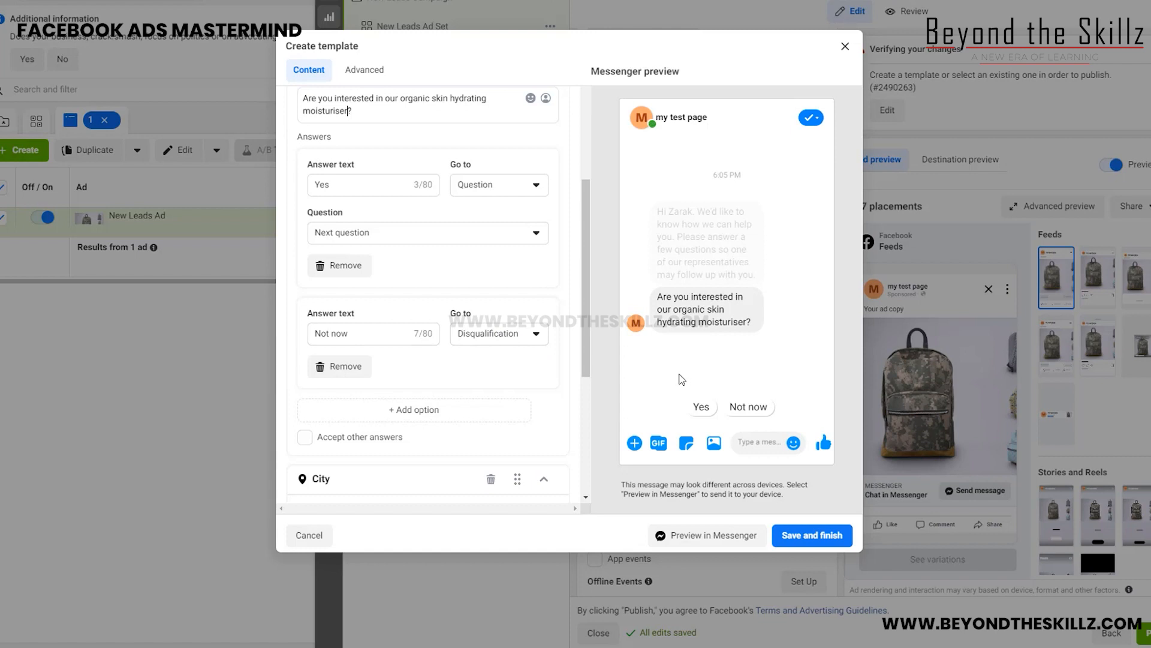
{"action": "scroll", "coordinate": [473, 369], "scroll_direction": "down", "scroll_amount": 4}
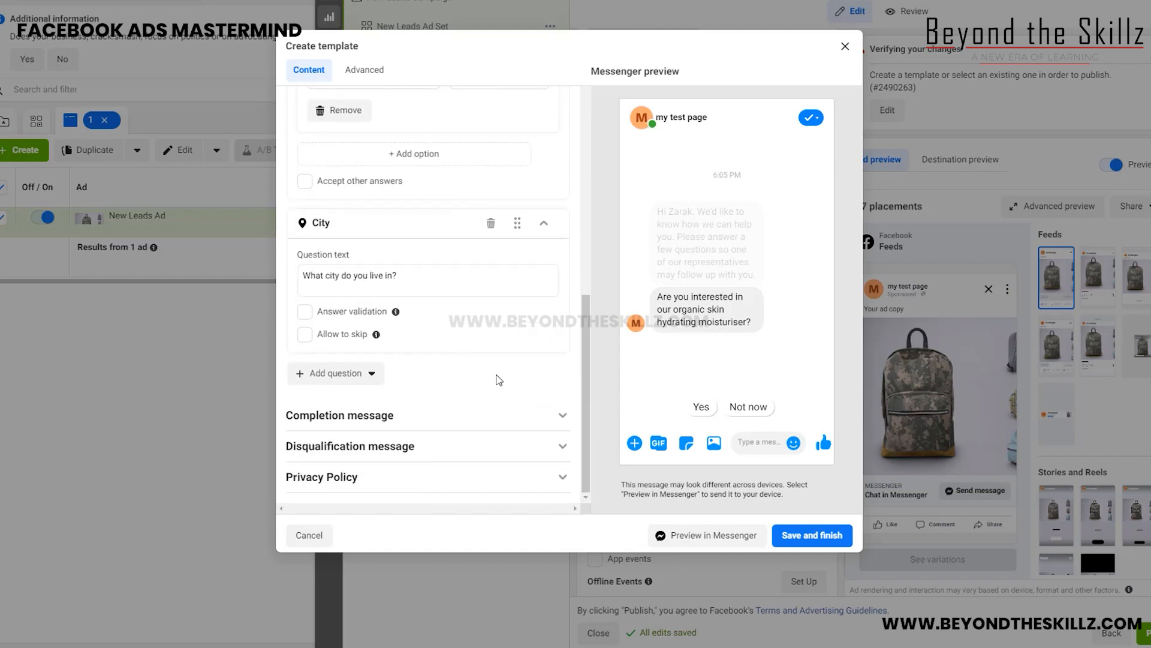
{"action": "left_click", "coordinate": [562, 447]}
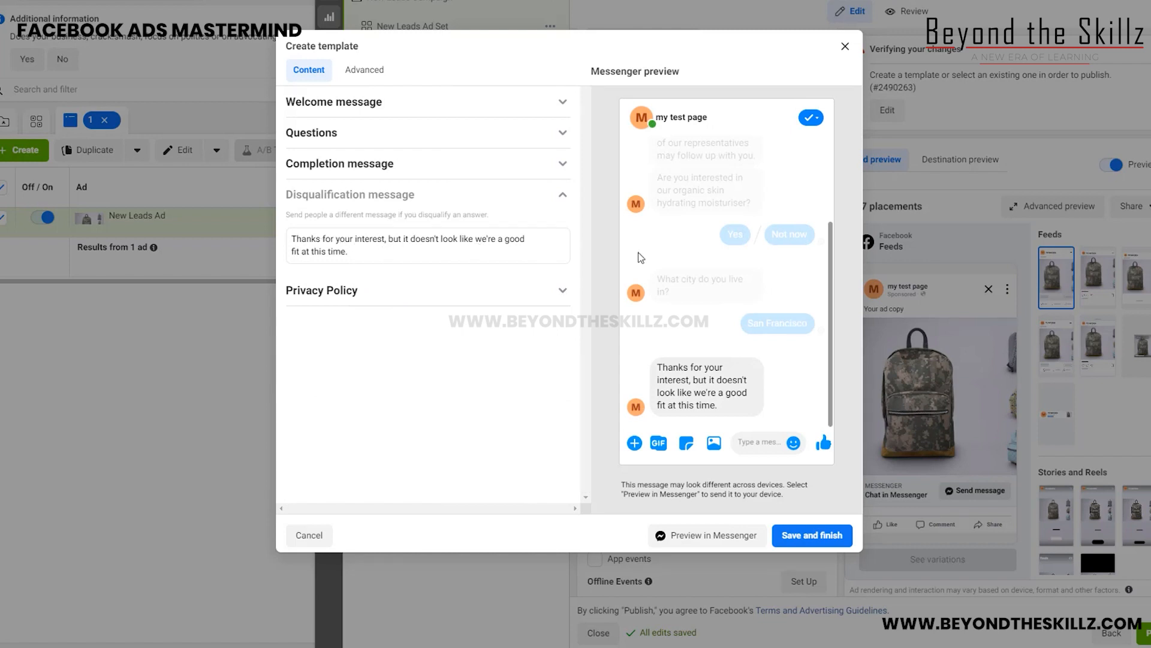
{"action": "left_click", "coordinate": [560, 195]}
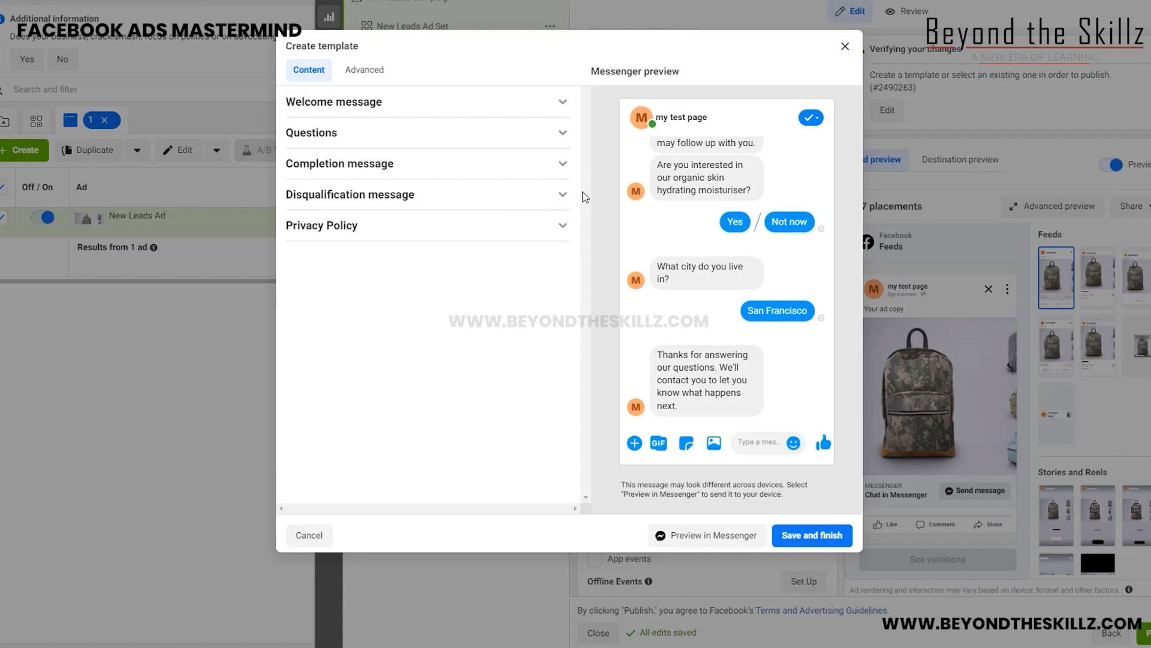
- Reopen the template's questions and add a new custom question after the City question
{"action": "left_click", "coordinate": [548, 133]}
{"action": "scroll", "coordinate": [488, 321], "scroll_direction": "down", "scroll_amount": 10}
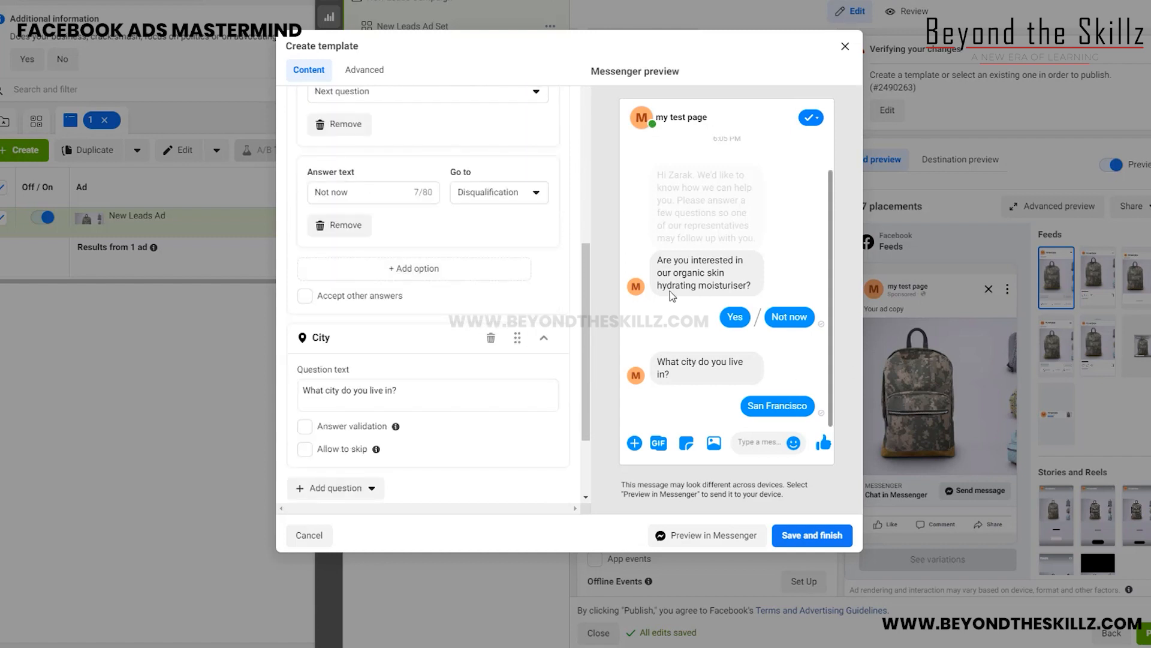
{"action": "scroll", "coordinate": [417, 325], "scroll_direction": "down", "scroll_amount": 3}
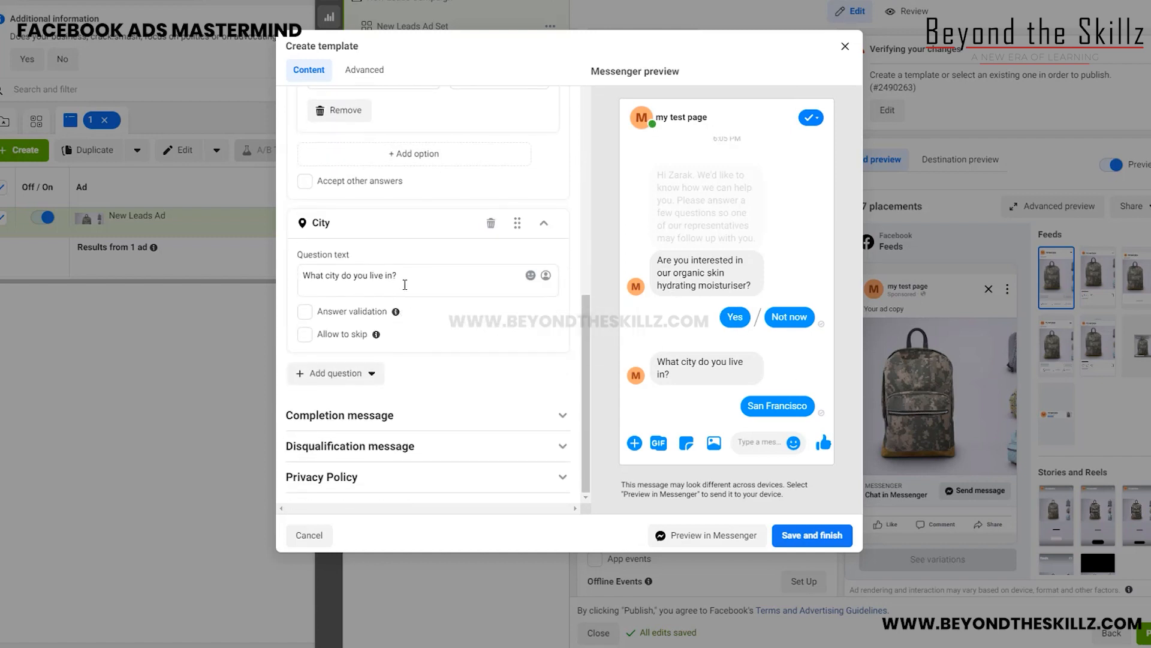
{"action": "left_click", "coordinate": [427, 278]}
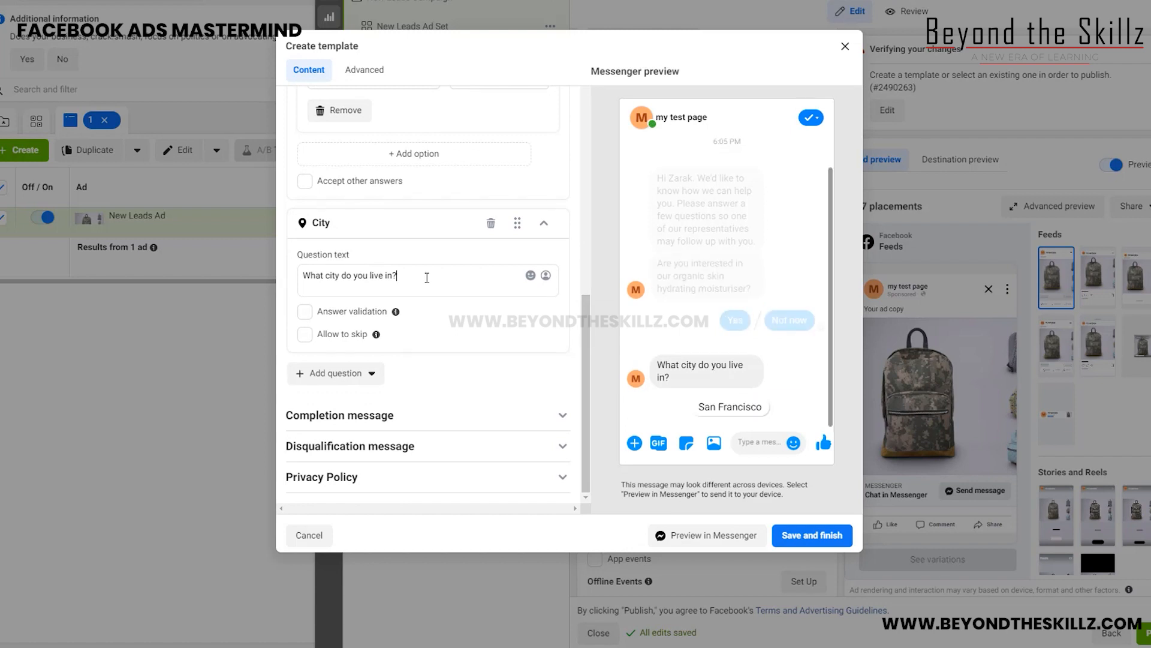
{"action": "left_click", "coordinate": [350, 373]}
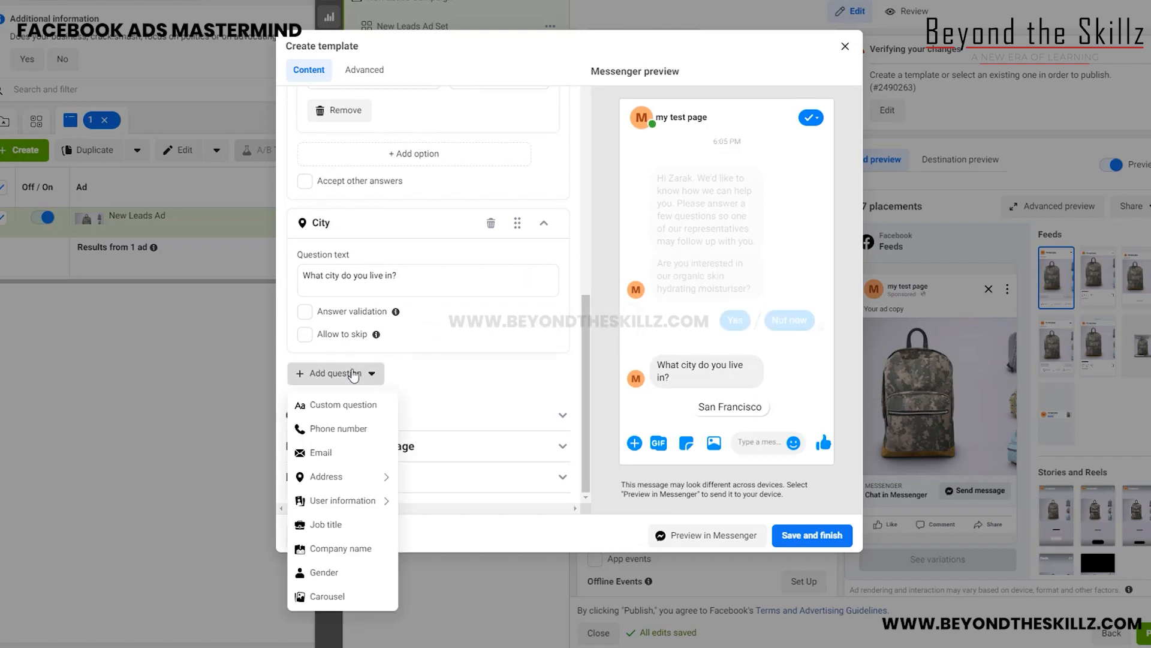
{"action": "left_click", "coordinate": [361, 410]}
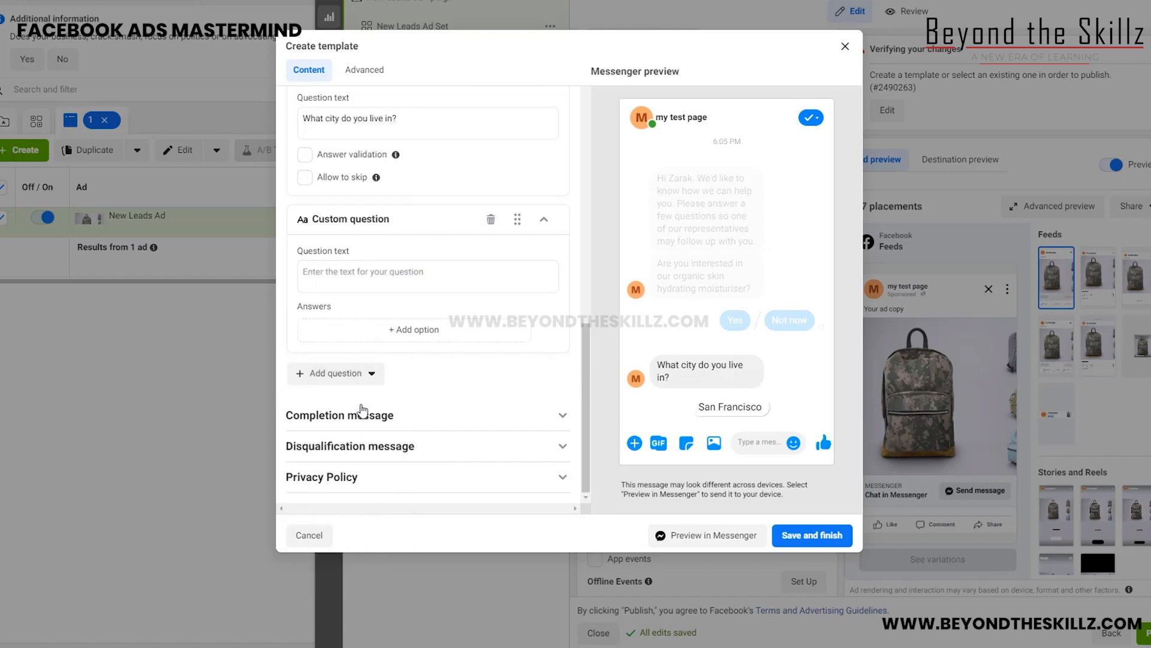
- Set the new custom question's text to "Please tell us how many tubes would you like to buy?"
{"action": "left_click", "coordinate": [388, 276]}
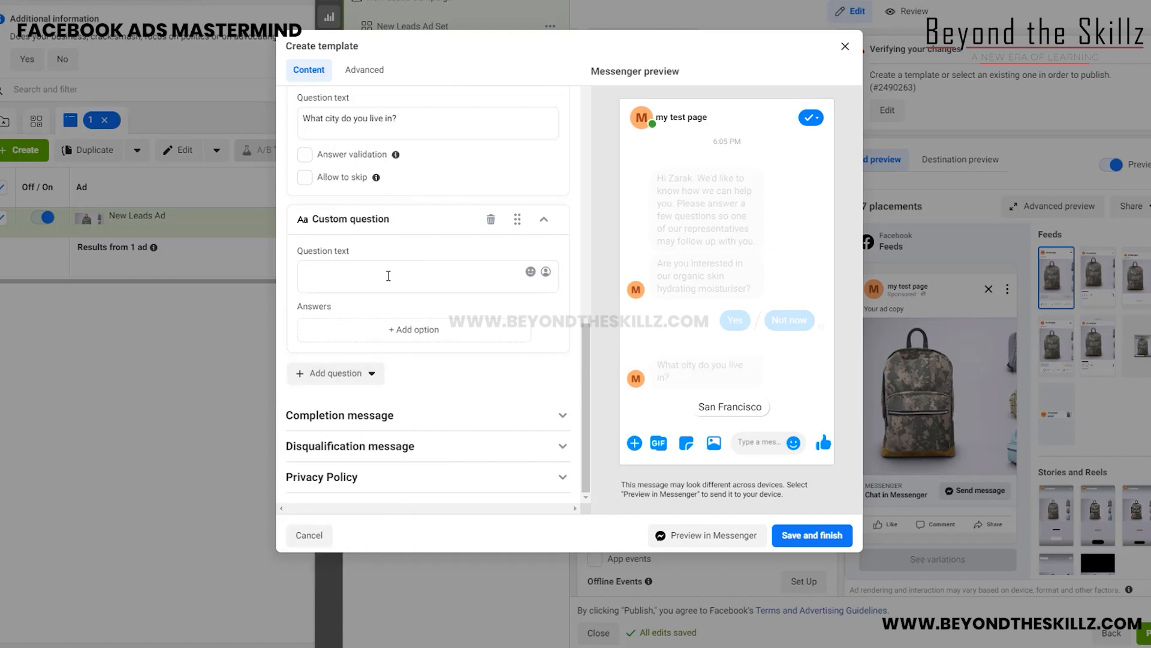
{"action": "type", "text": "Ple"}
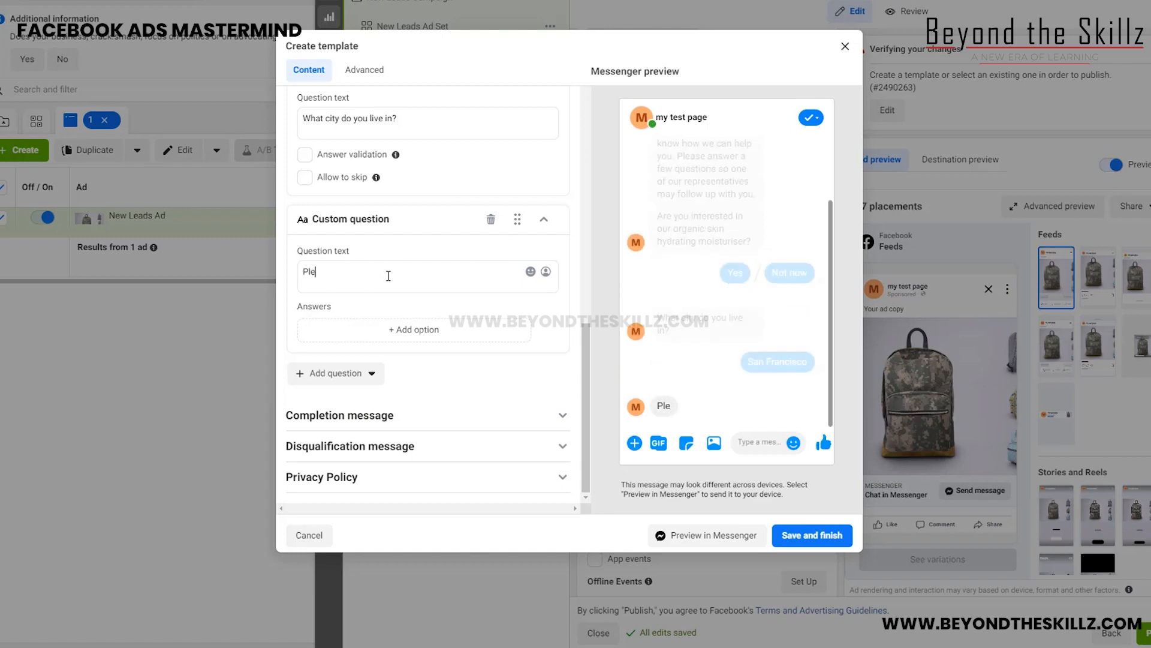
{"action": "type", "text": "ase tell us "}
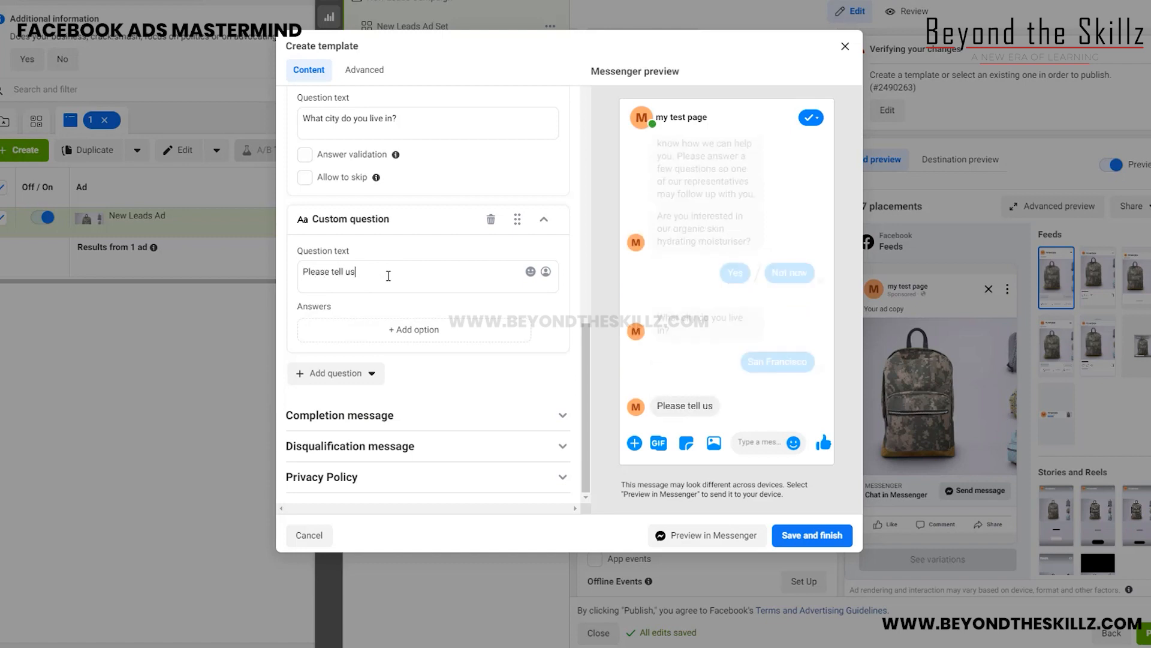
{"action": "type", "text": "how many "}
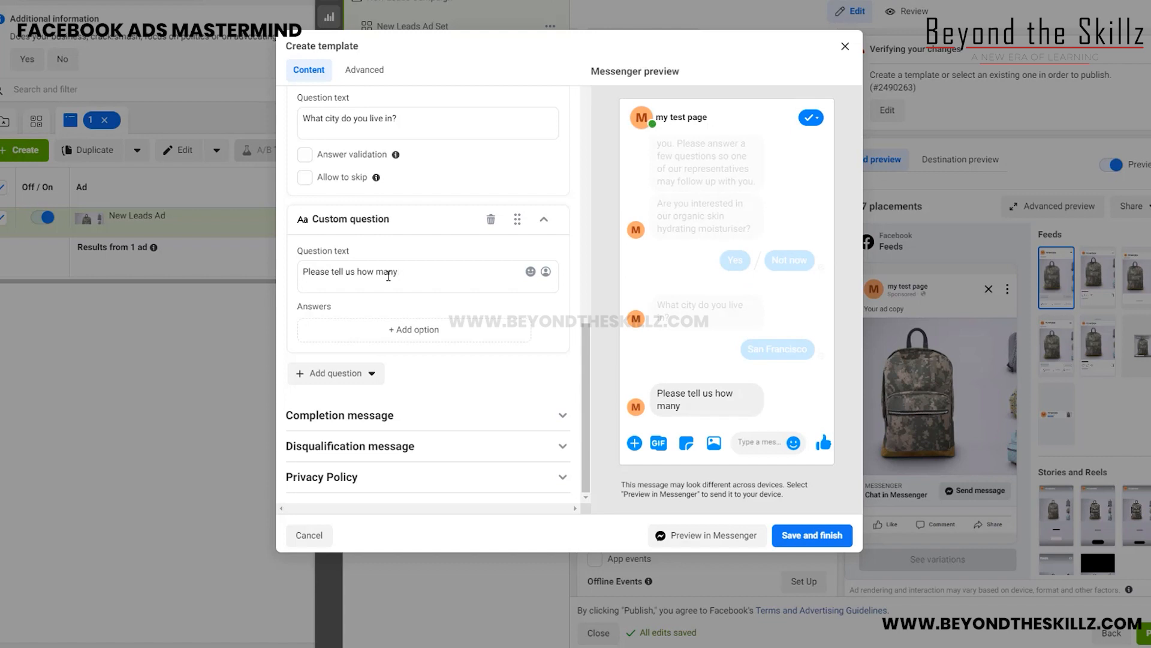
{"action": "type", "text": "tubes would you like to b"}
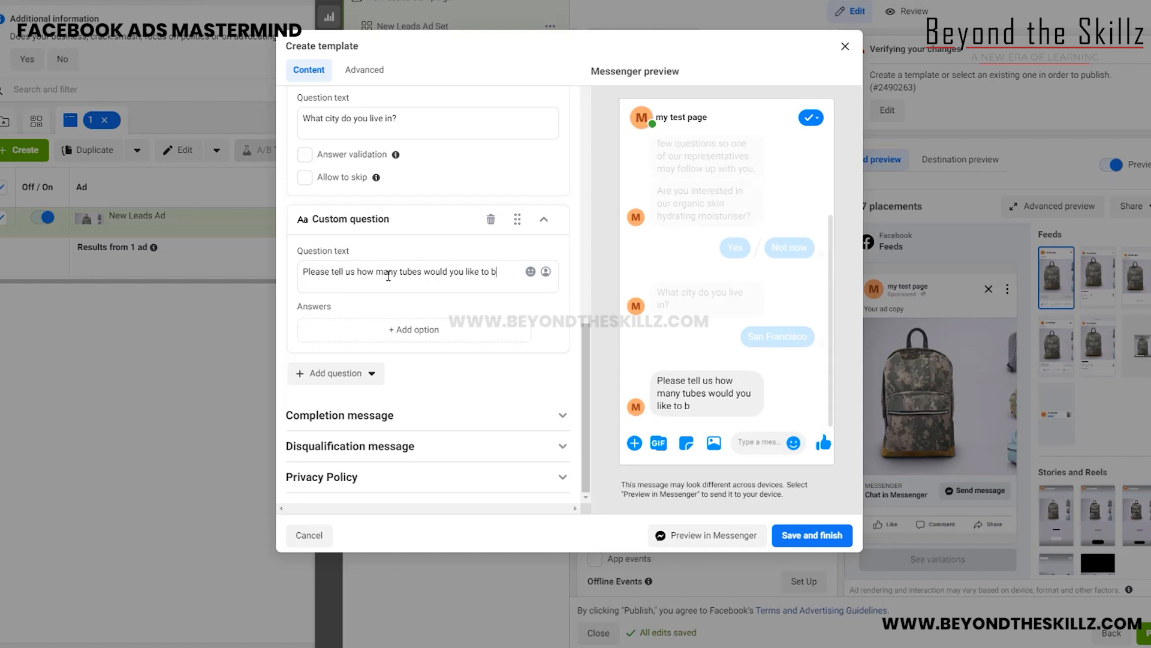
{"action": "type", "text": "uy and w"}
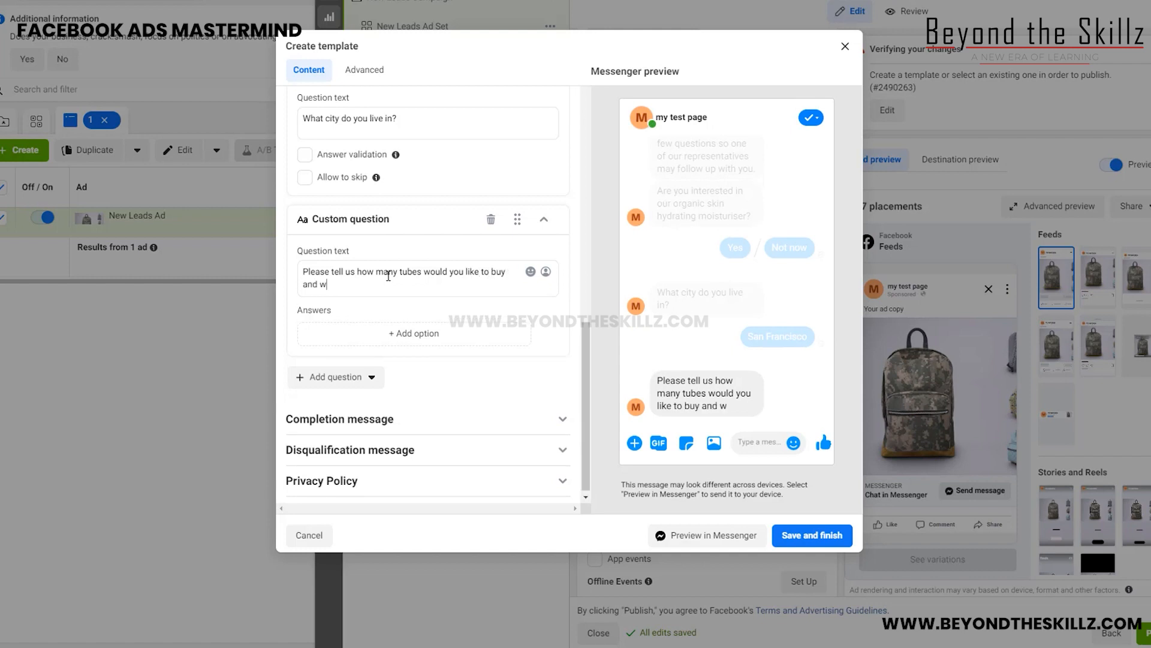
{"action": "key", "text": "BackSpace"}
{"action": "key", "text": "BackSpace"}
{"action": "key", "text": "BackSpace"}
{"action": "key", "text": "BackSpace"}
{"action": "key", "text": "BackSpace"}
{"action": "key", "text": "BackSpace"}
{"action": "key", "text": "BackSpace"}
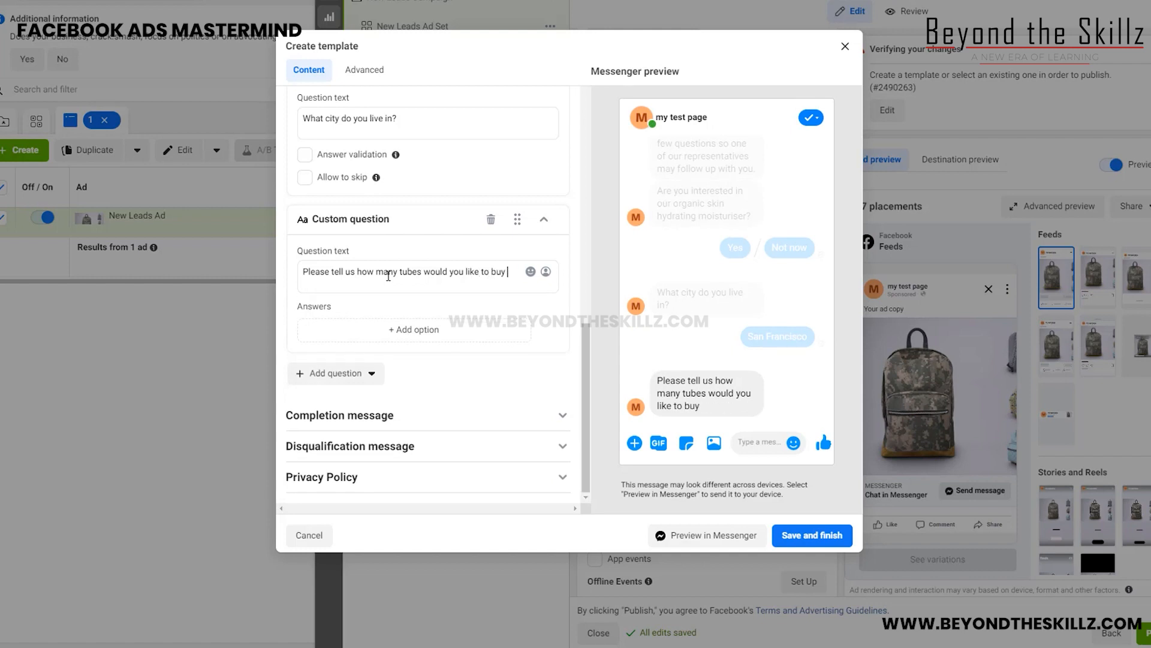
{"action": "type", "text": "?"}
- Add the answer options 1 and 2 to the tube quantity question
{"action": "left_click", "coordinate": [403, 337]}
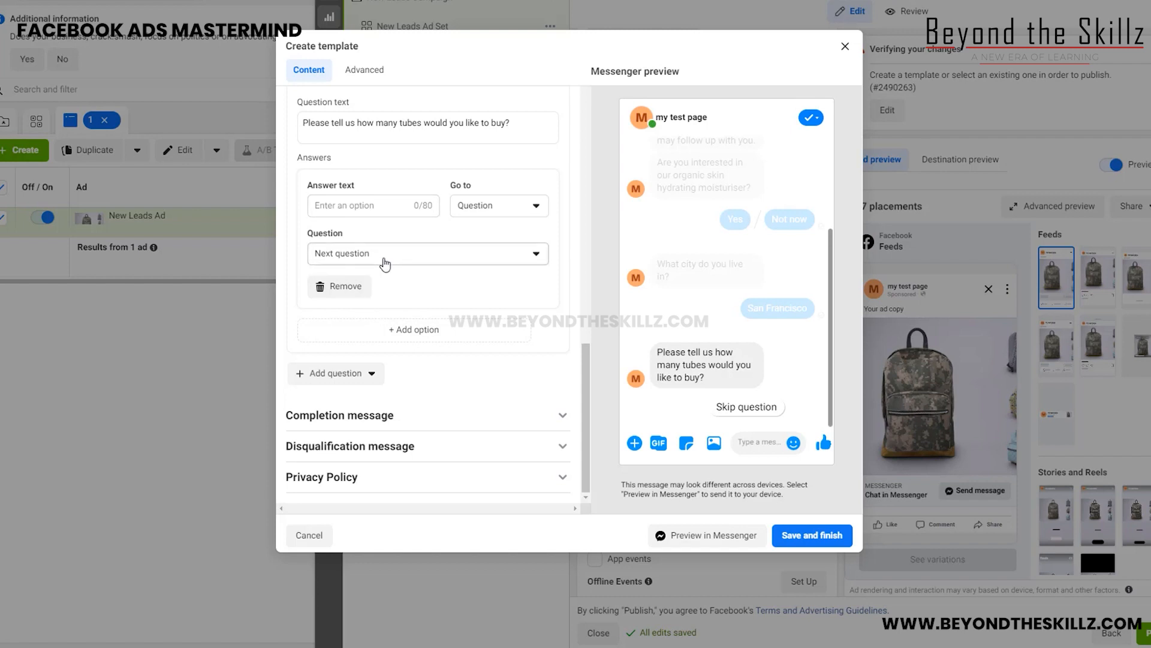
{"action": "left_click", "coordinate": [358, 209]}
{"action": "type", "text": "1"}
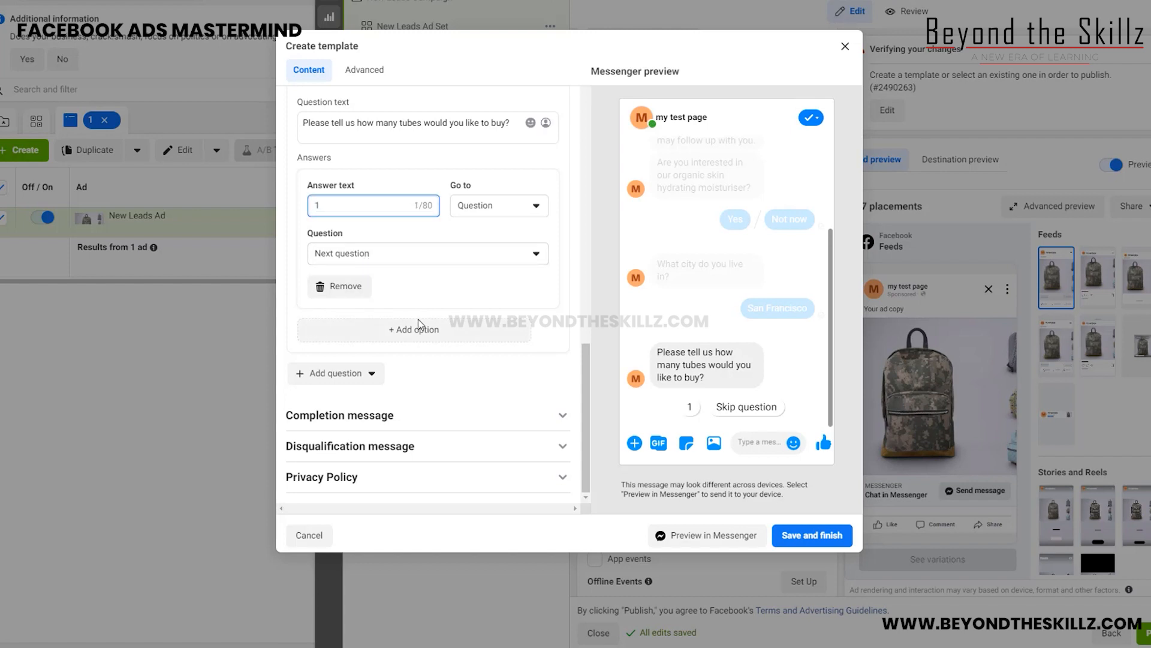
{"action": "scroll", "coordinate": [419, 251], "scroll_direction": "up", "scroll_amount": 2}
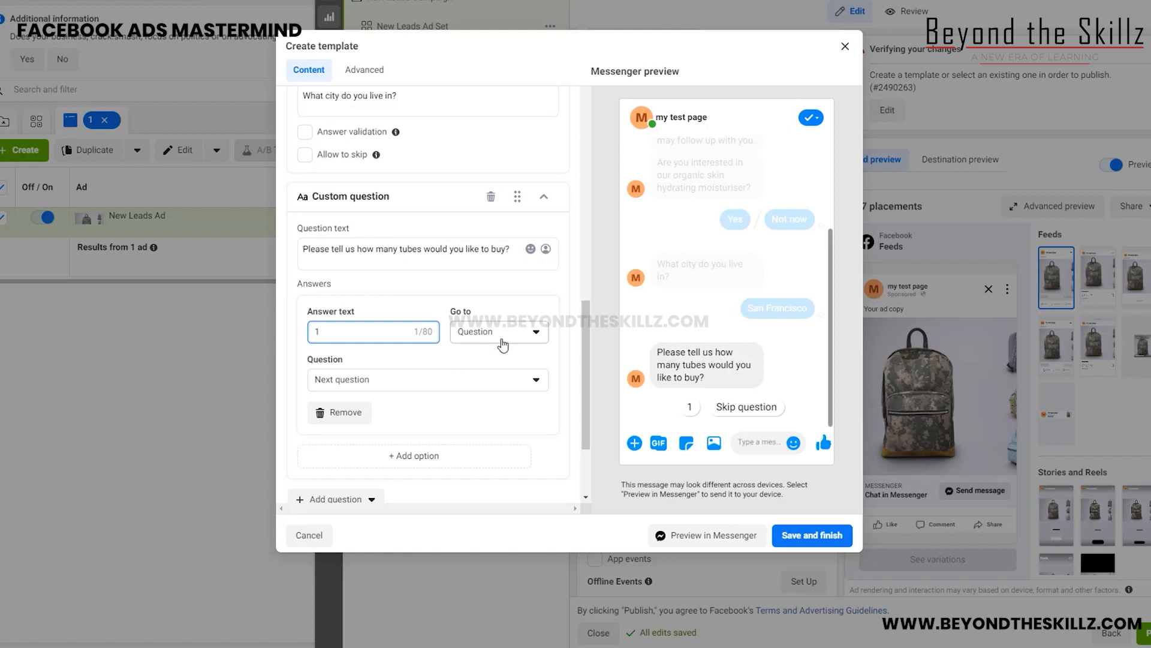
{"action": "scroll", "coordinate": [416, 409], "scroll_direction": "down", "scroll_amount": 1}
{"action": "left_click", "coordinate": [416, 396]}
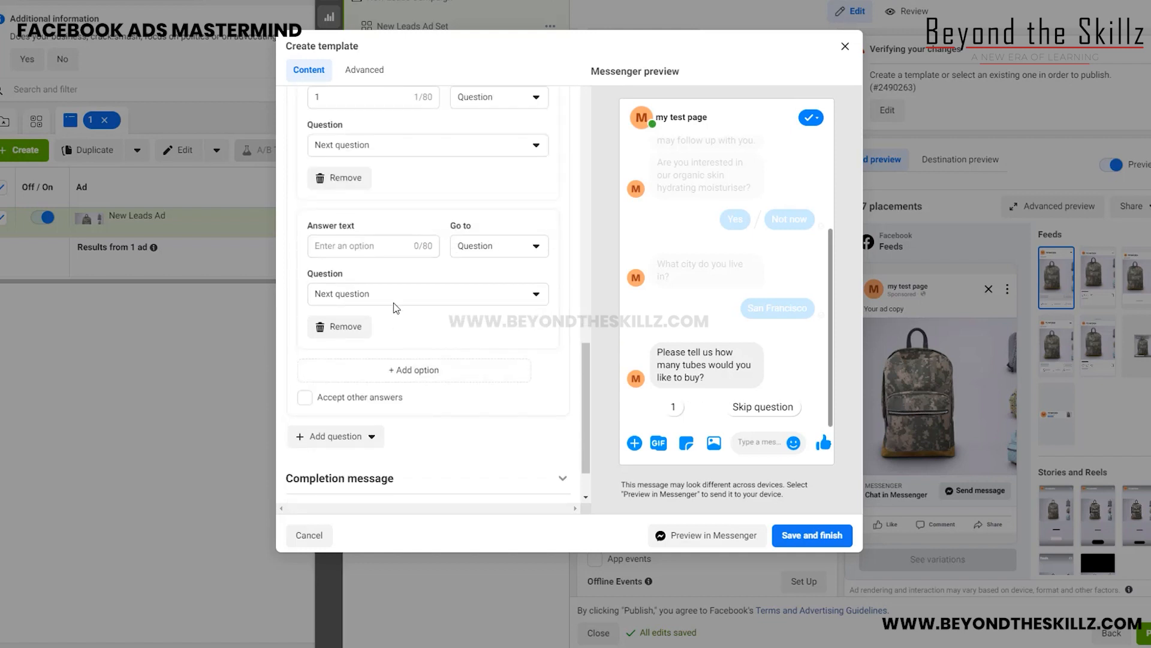
{"action": "left_click", "coordinate": [380, 245]}
{"action": "type", "text": "2"}
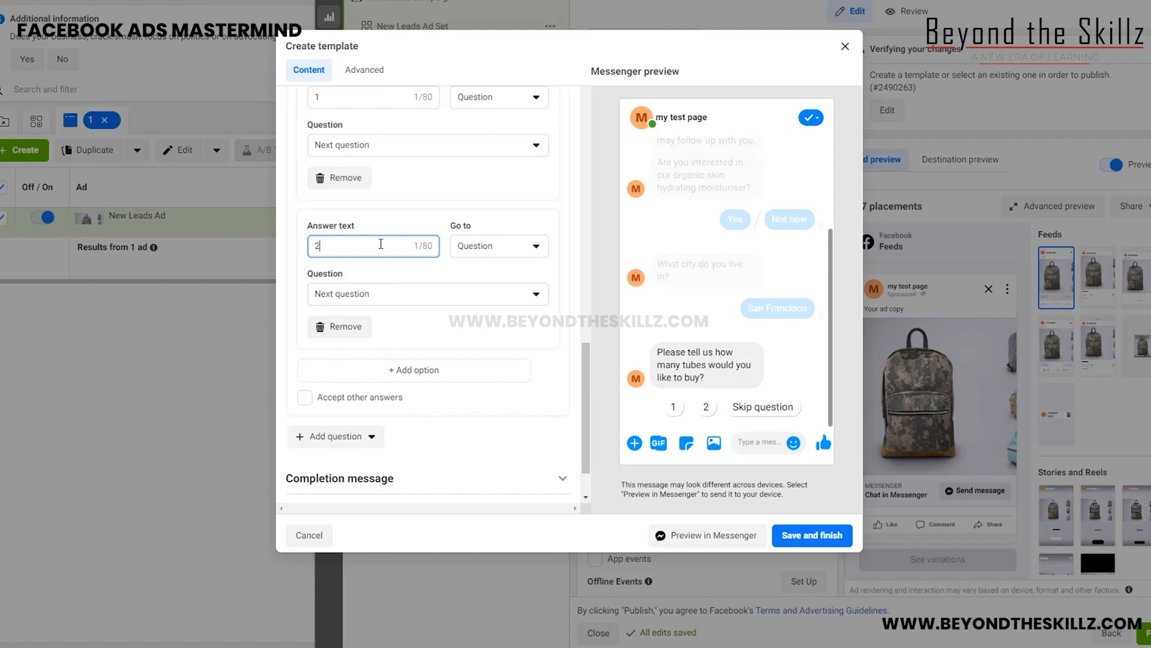
- Add a third answer option, 3, to the tube quantity question
{"action": "left_click", "coordinate": [421, 372]}
{"action": "left_click", "coordinate": [366, 248]}
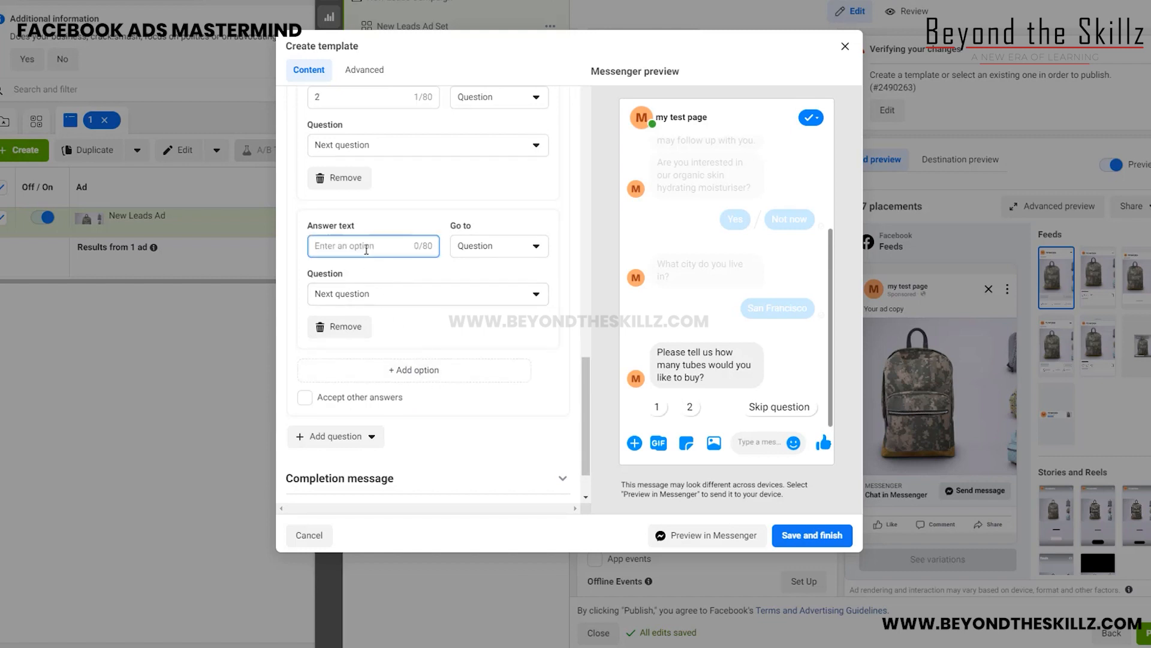
{"action": "type", "text": "more"}
{"action": "key", "text": "BackSpace"}
{"action": "key", "text": "BackSpace"}
{"action": "key", "text": "BackSpace"}
{"action": "key", "text": "BackSpace"}
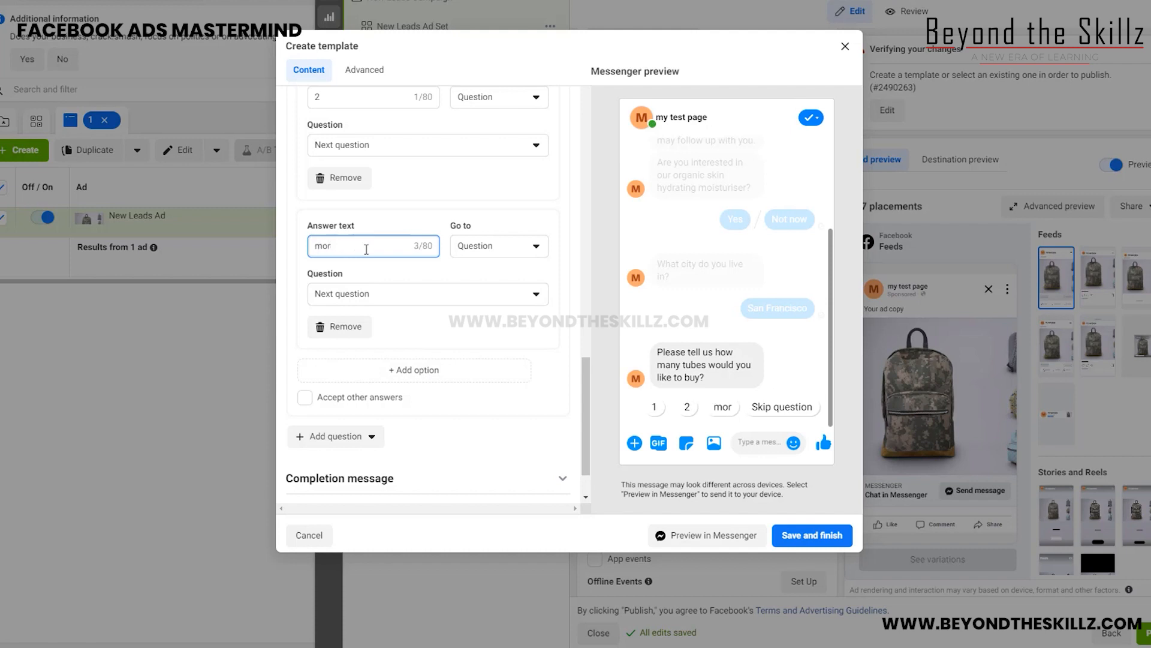
{"action": "type", "text": "3"}
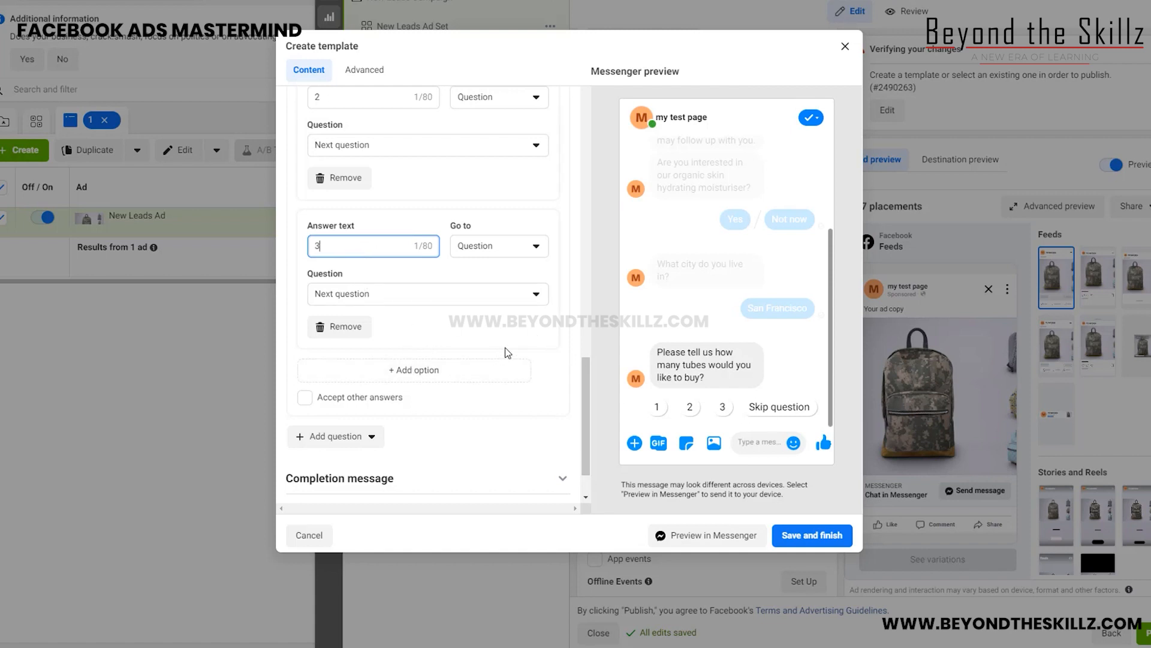
- Try accepting other answers for the tube quantity question, checking the Messenger preview, and turn the option off again
{"action": "scroll", "coordinate": [527, 419], "scroll_direction": "up", "scroll_amount": 6}
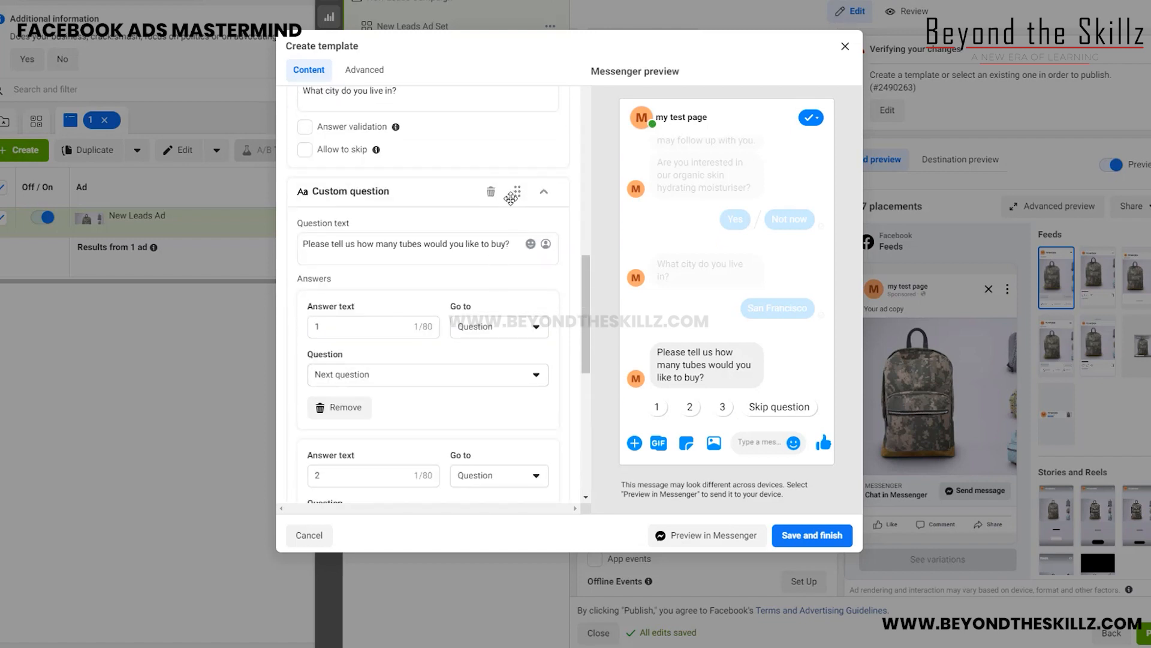
{"action": "scroll", "coordinate": [553, 245], "scroll_direction": "down", "scroll_amount": 7}
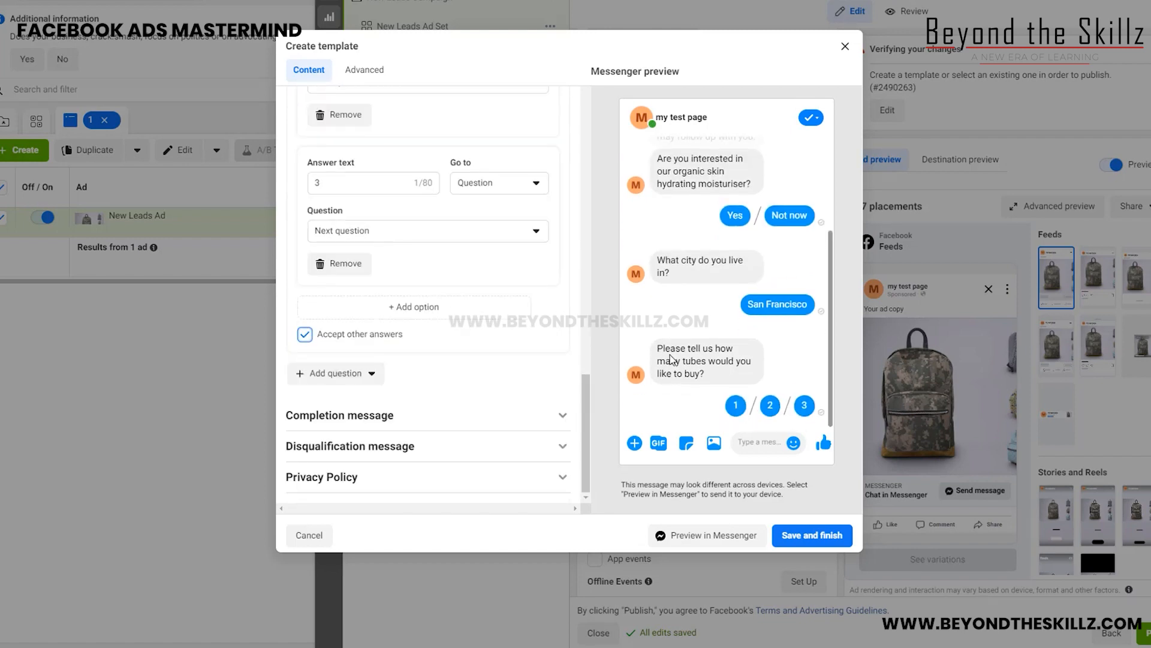
{"action": "left_click", "coordinate": [352, 342]}
{"action": "left_click", "coordinate": [339, 341]}
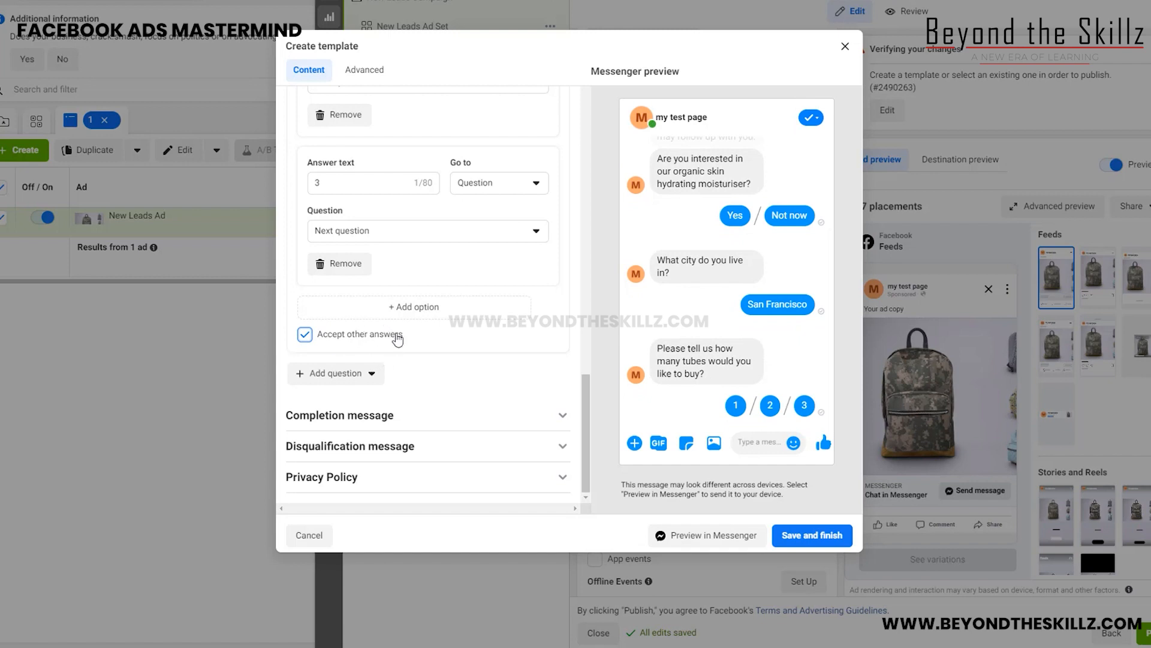
{"action": "left_click", "coordinate": [345, 342]}
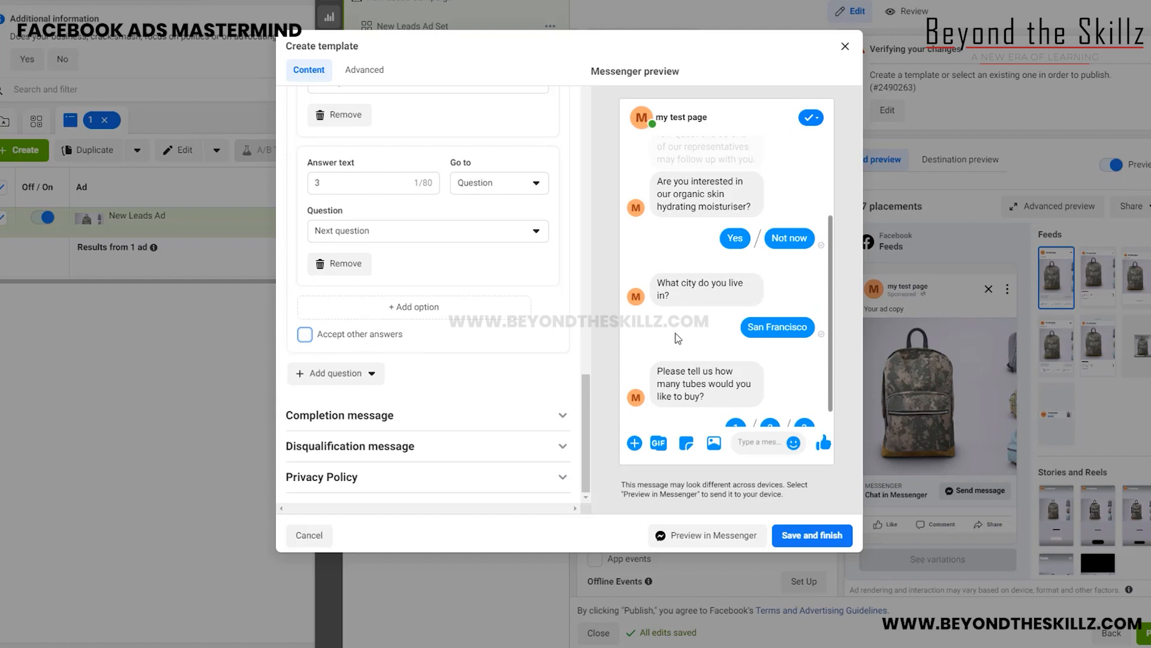
{"action": "scroll", "coordinate": [724, 306], "scroll_direction": "down", "scroll_amount": 1}
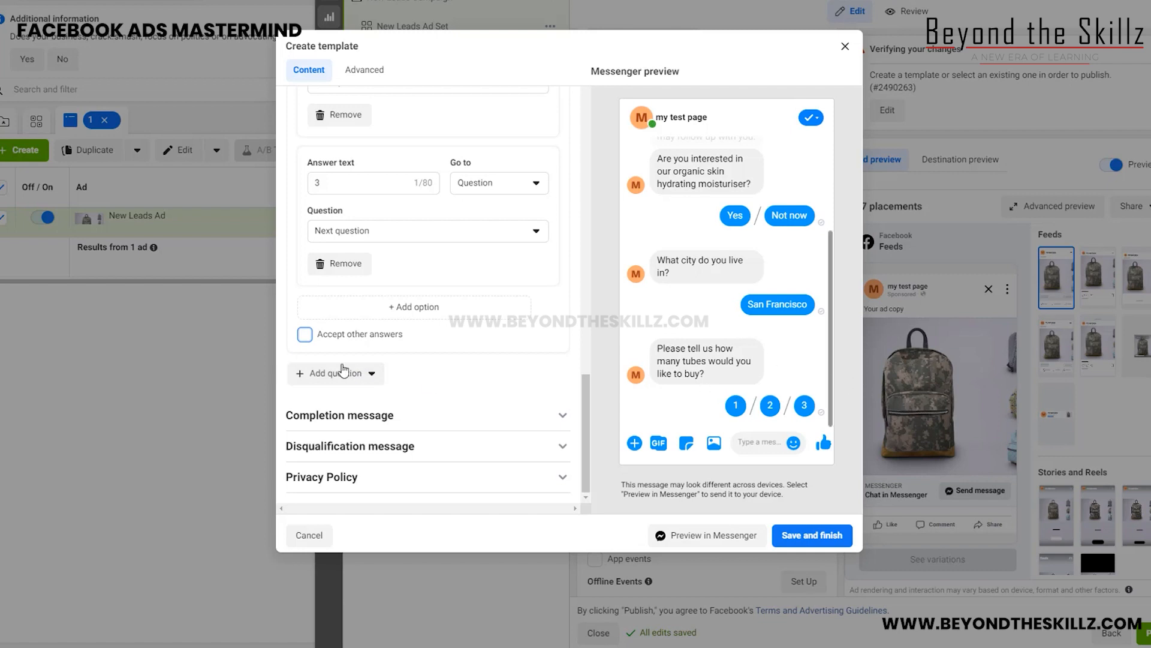
- Add another custom question with the text "What size tube would you like to buy?"
{"action": "left_click", "coordinate": [368, 374]}
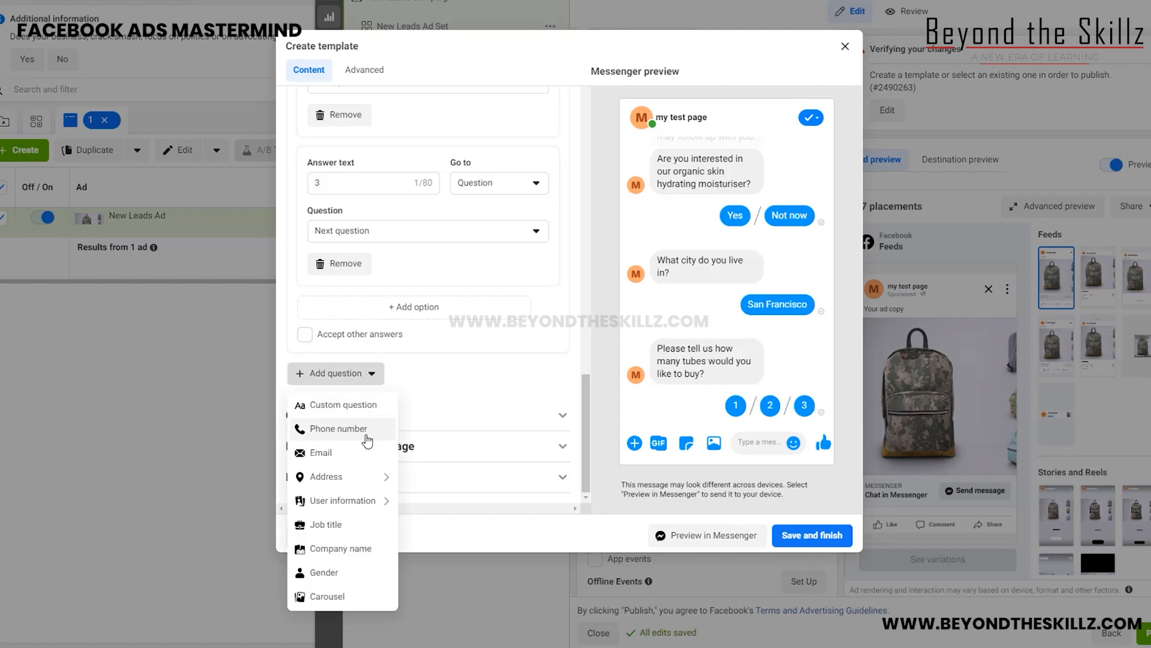
{"action": "left_click", "coordinate": [360, 405]}
{"action": "type", "text": "What size tub"}
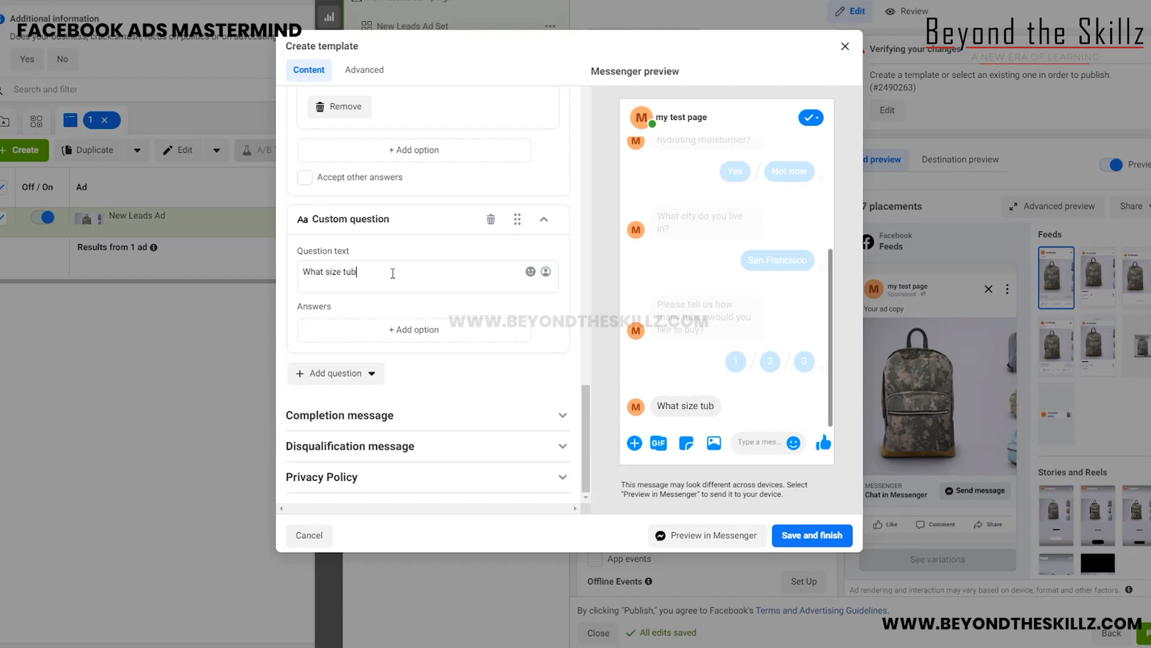
{"action": "type", "text": "e would "}
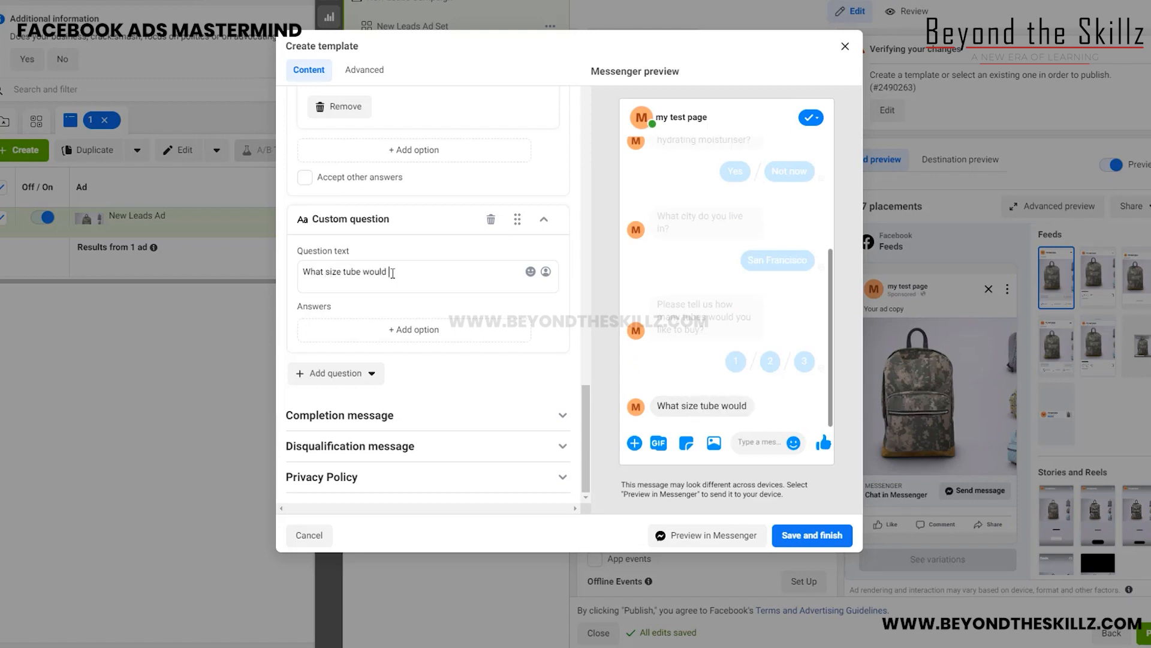
{"action": "type", "text": "you like to b"}
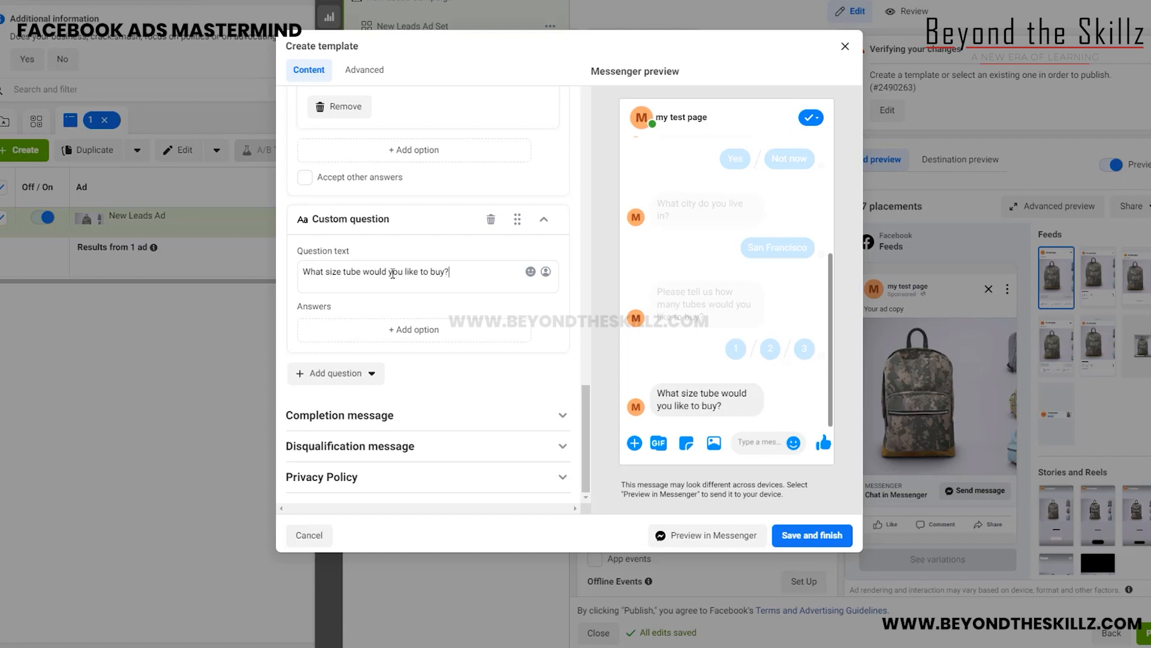
{"action": "type", "text": "uy?"}
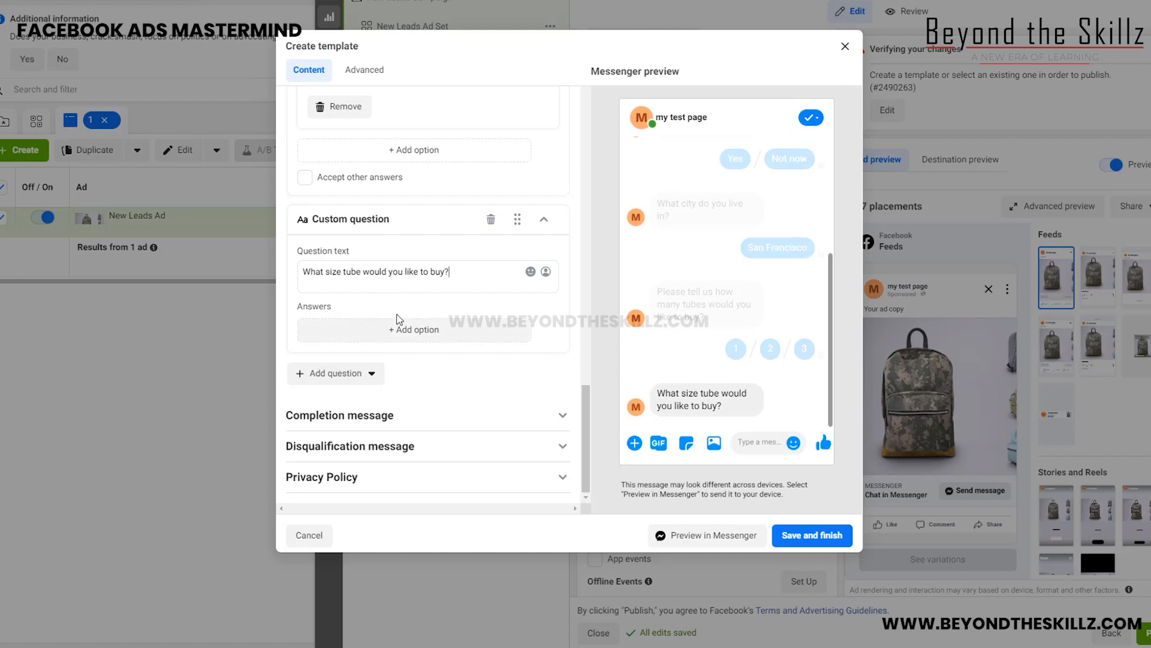
- Add the answer options 100ml, 250ml and 350ml to the tube size question
{"action": "left_click", "coordinate": [411, 329]}
{"action": "left_click", "coordinate": [393, 206]}
{"action": "type", "text": "100ml"}
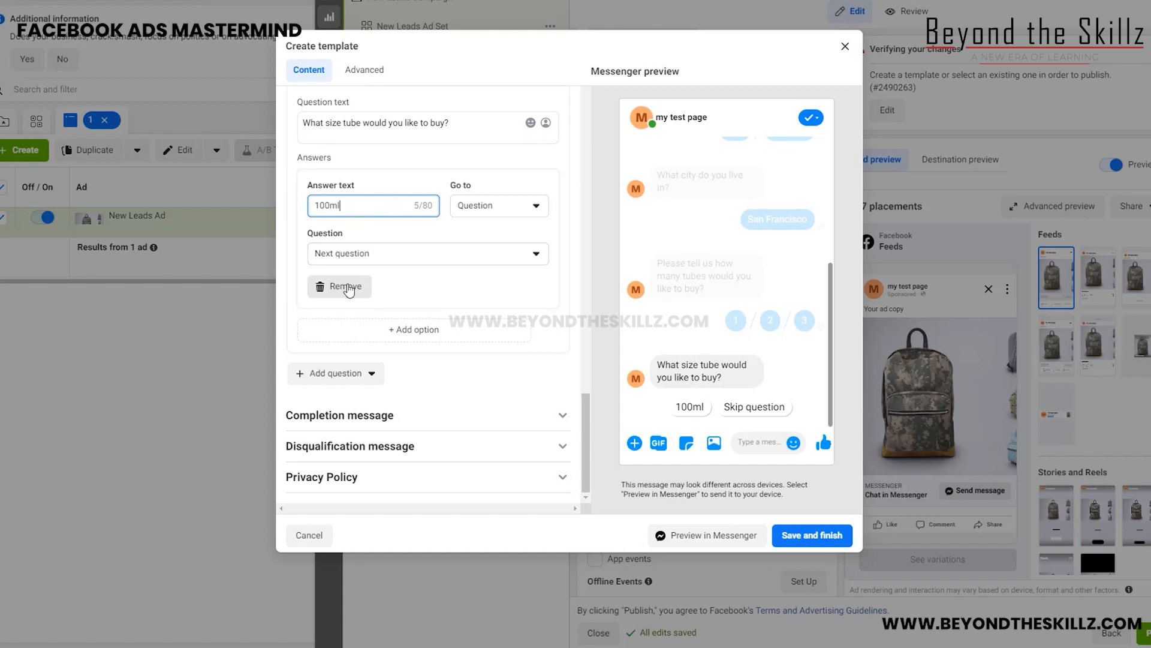
{"action": "left_click", "coordinate": [413, 328]}
{"action": "left_click", "coordinate": [372, 182]}
{"action": "type", "text": "25"}
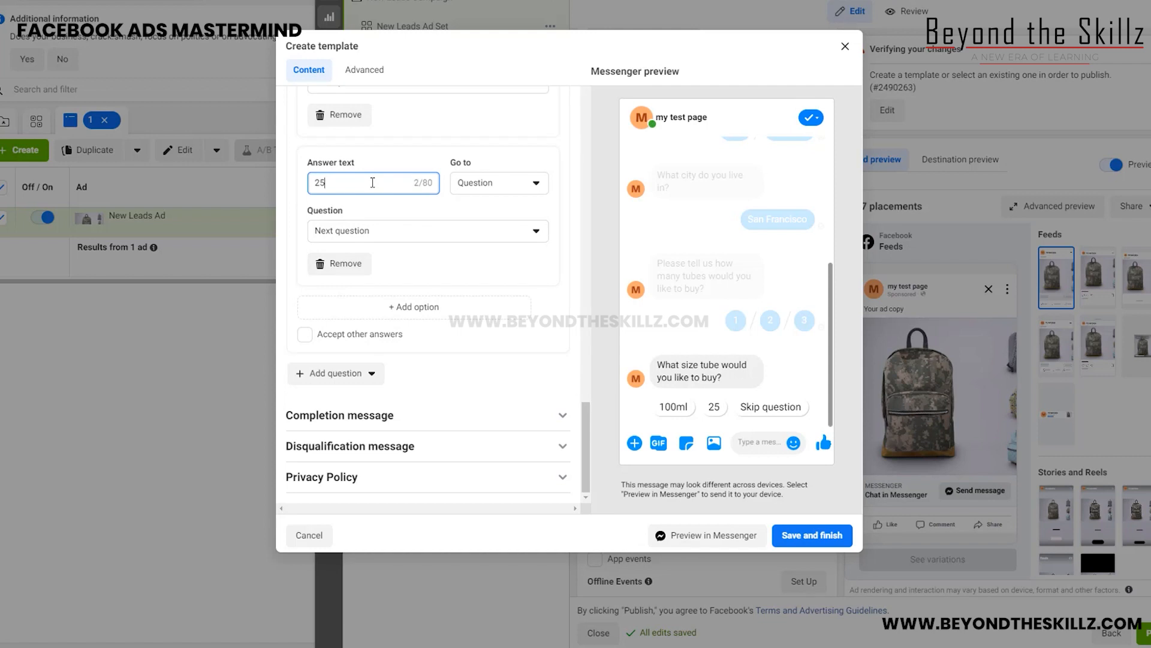
{"action": "type", "text": "0ml"}
{"action": "left_click", "coordinate": [431, 307]}
{"action": "left_click", "coordinate": [356, 187]}
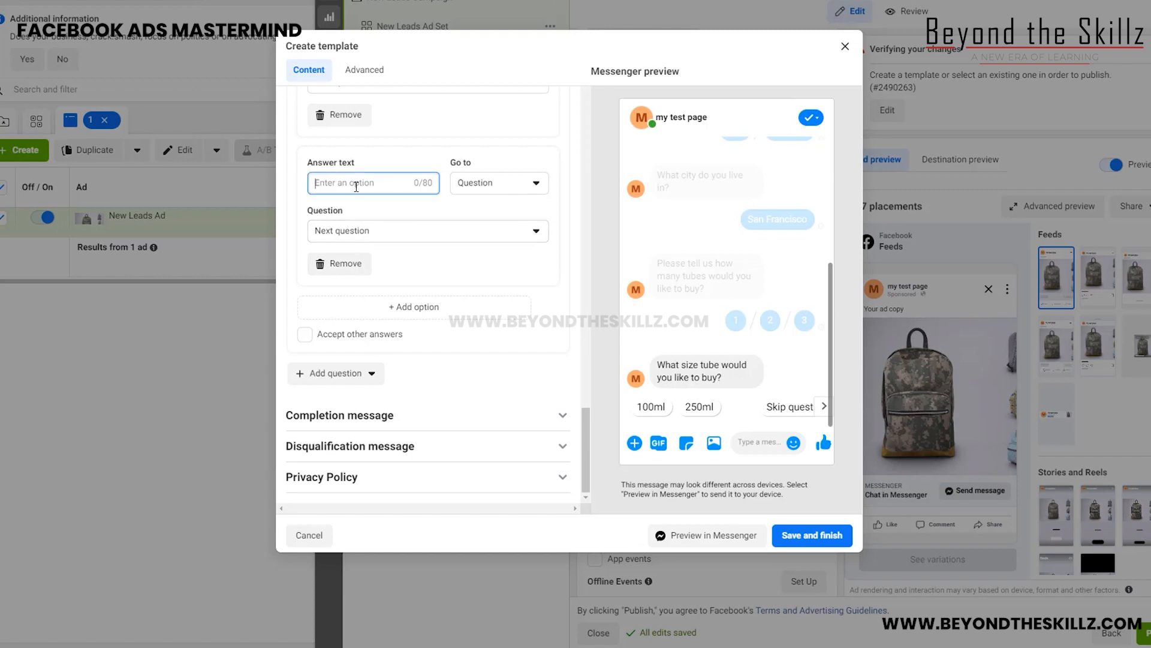
{"action": "type", "text": "350ml"}
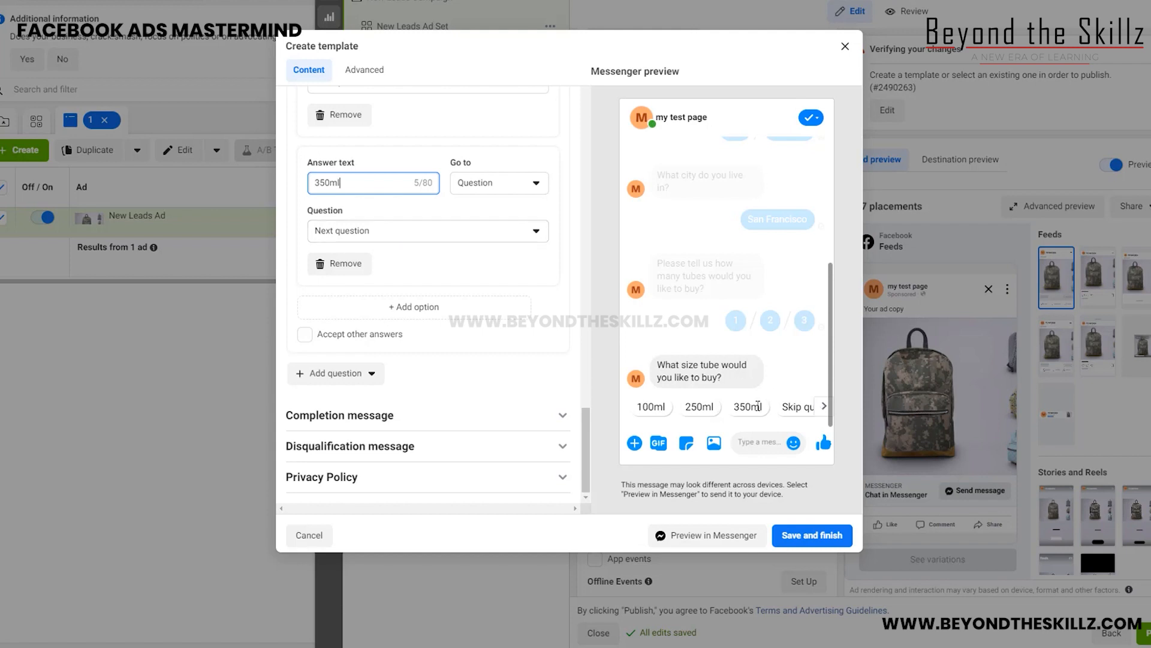
- Add a custom question after the tube size one with the text "Please share the following information to place your order:"
{"action": "left_click", "coordinate": [343, 373]}
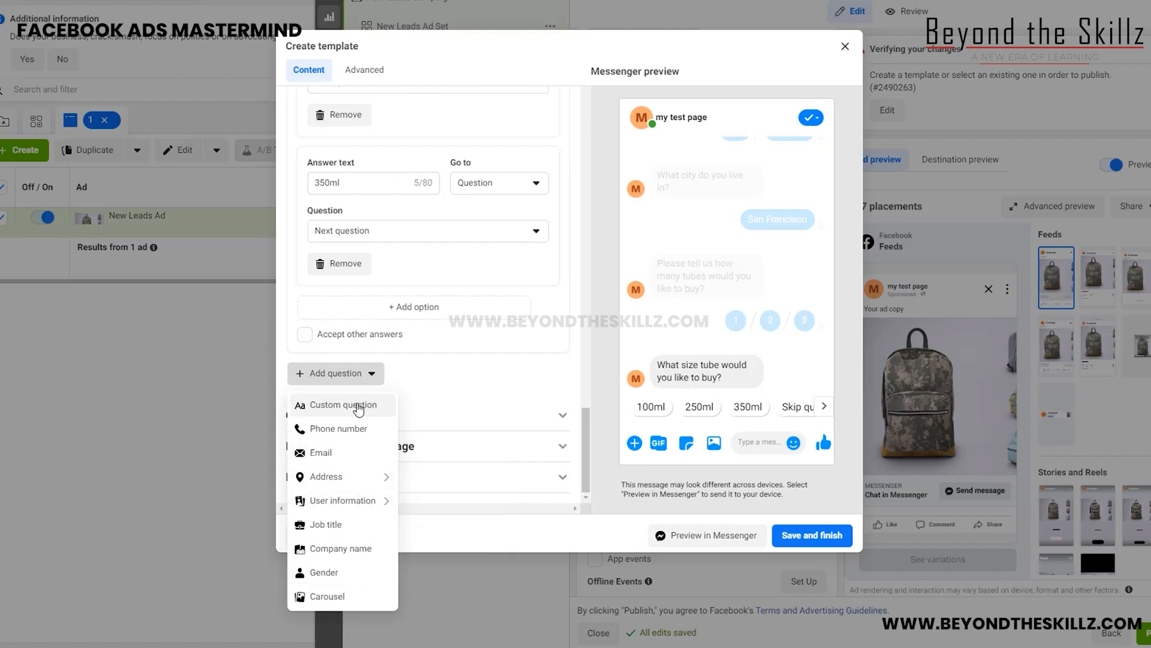
{"action": "left_click", "coordinate": [359, 406]}
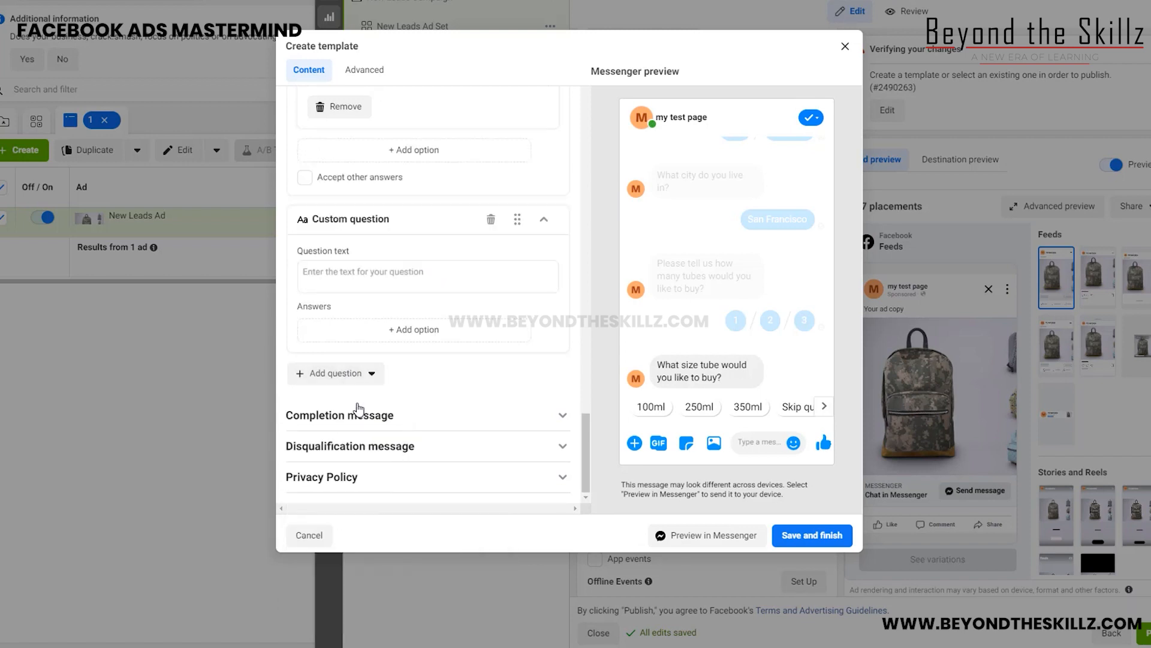
{"action": "left_click", "coordinate": [343, 275]}
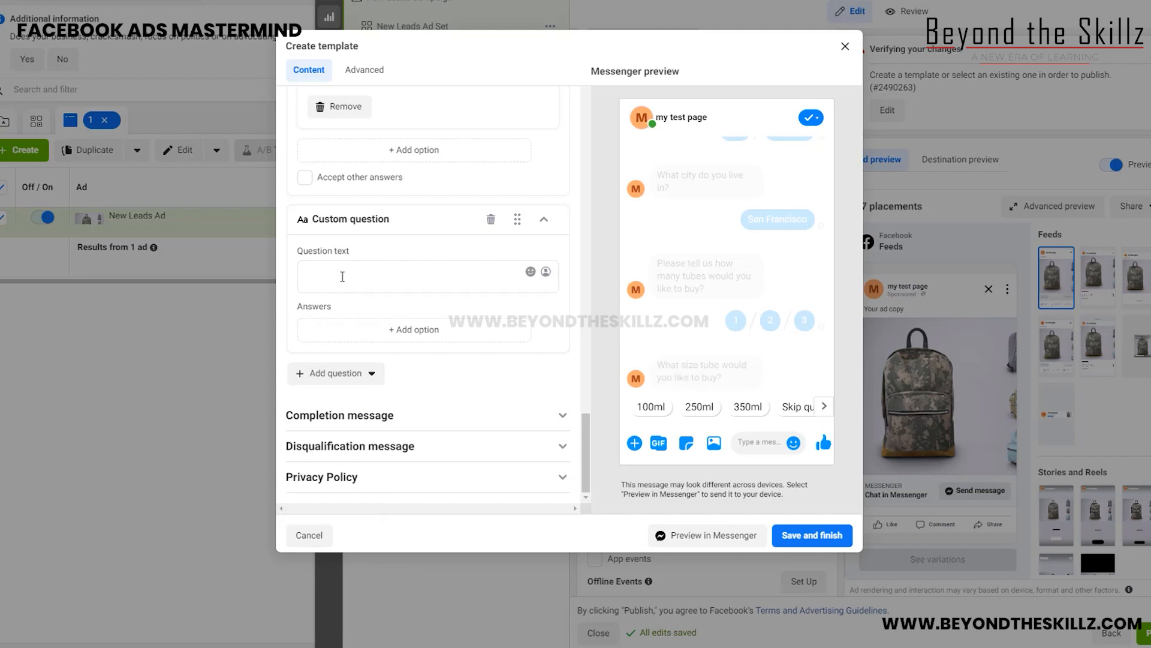
{"action": "type", "text": "Please share the"}
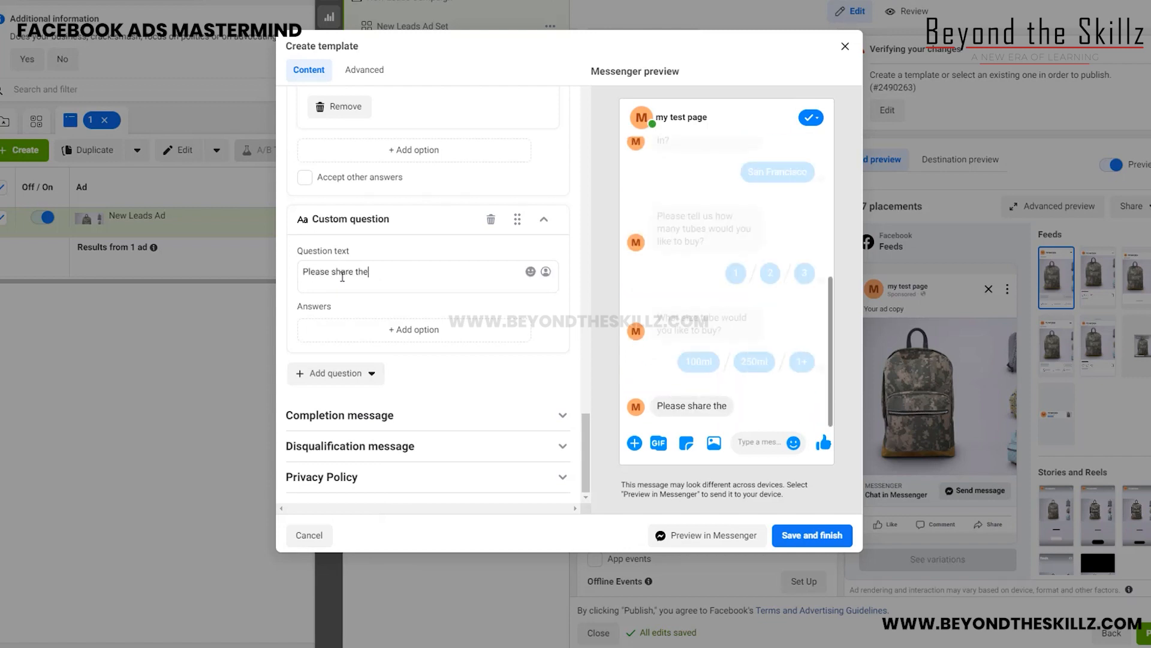
{"action": "type", "text": "following "}
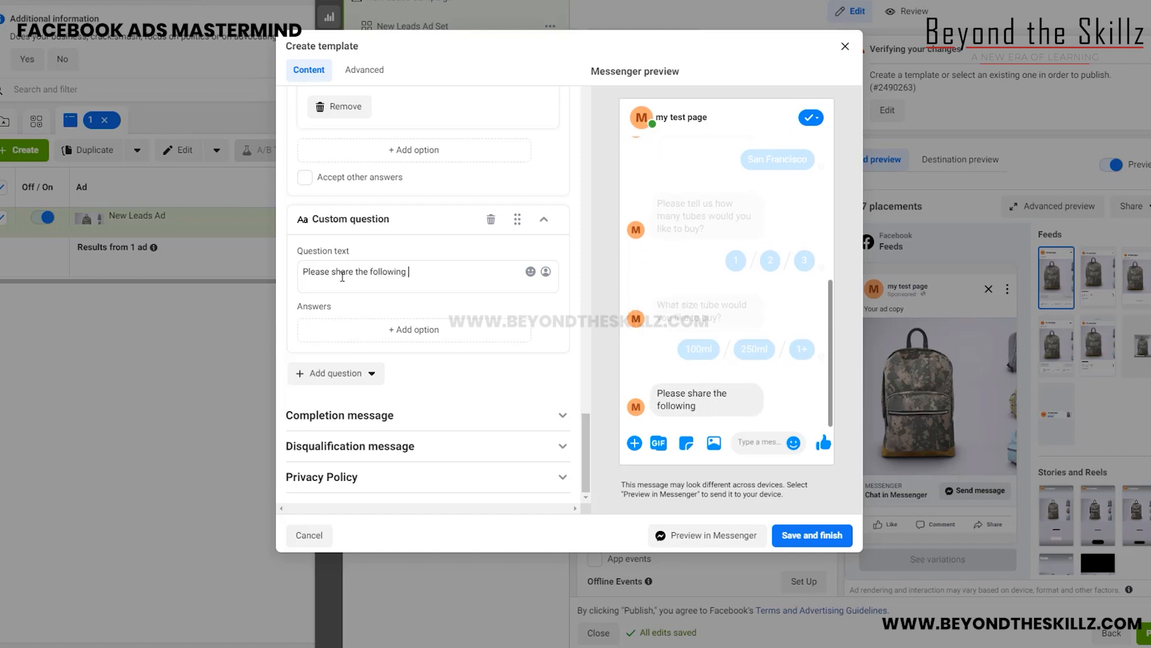
{"action": "type", "text": "information io pl"}
{"action": "type", "text": "ce your order"}
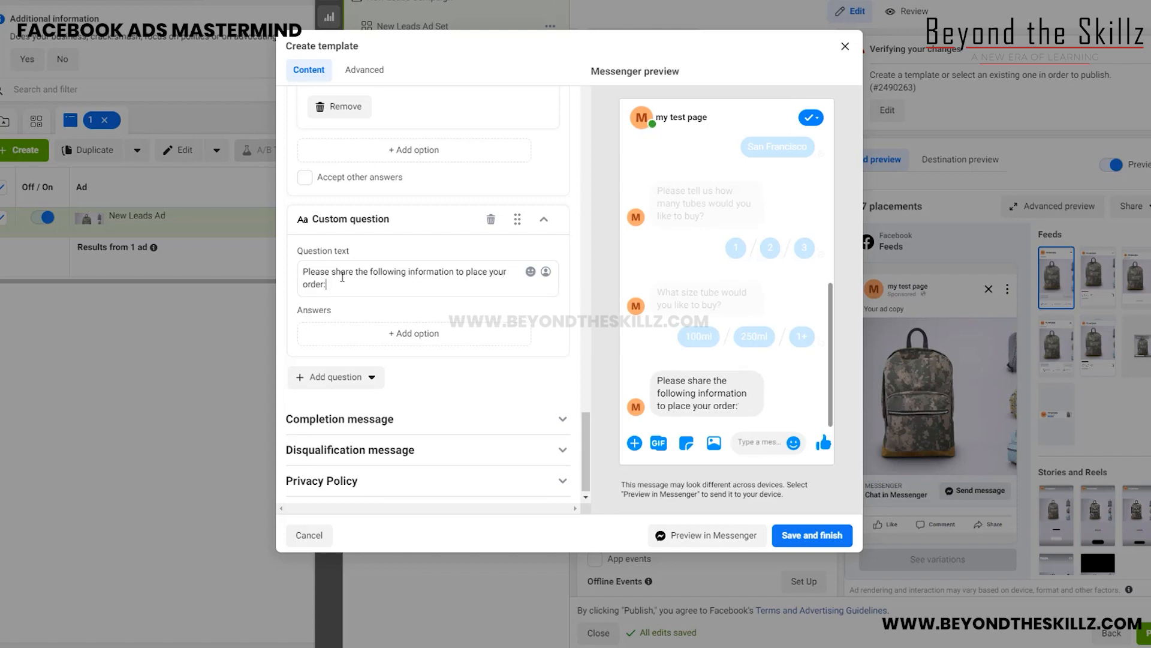
- Add four blank numbered lines, 1. to 4., below the order information text in the last custom question
{"action": "type", "text": ":"}
{"action": "key", "text": "Return"}
{"action": "type", "text": "1"}
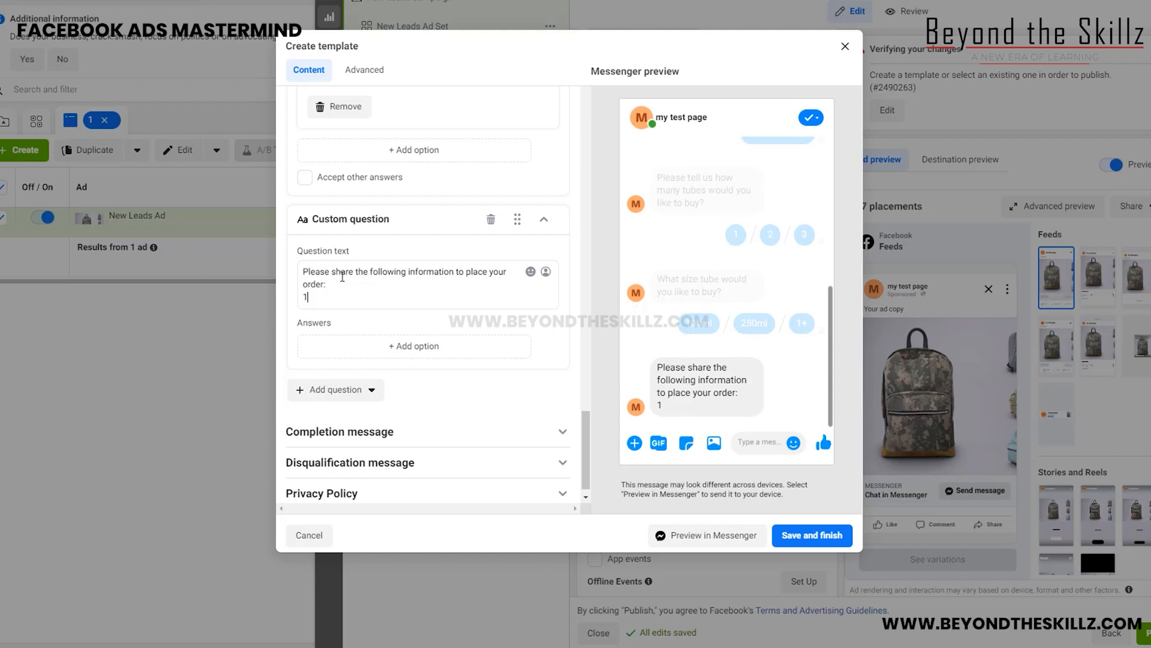
{"action": "type", "text": "."}
{"action": "key", "text": "Return"}
{"action": "type", "text": "2"}
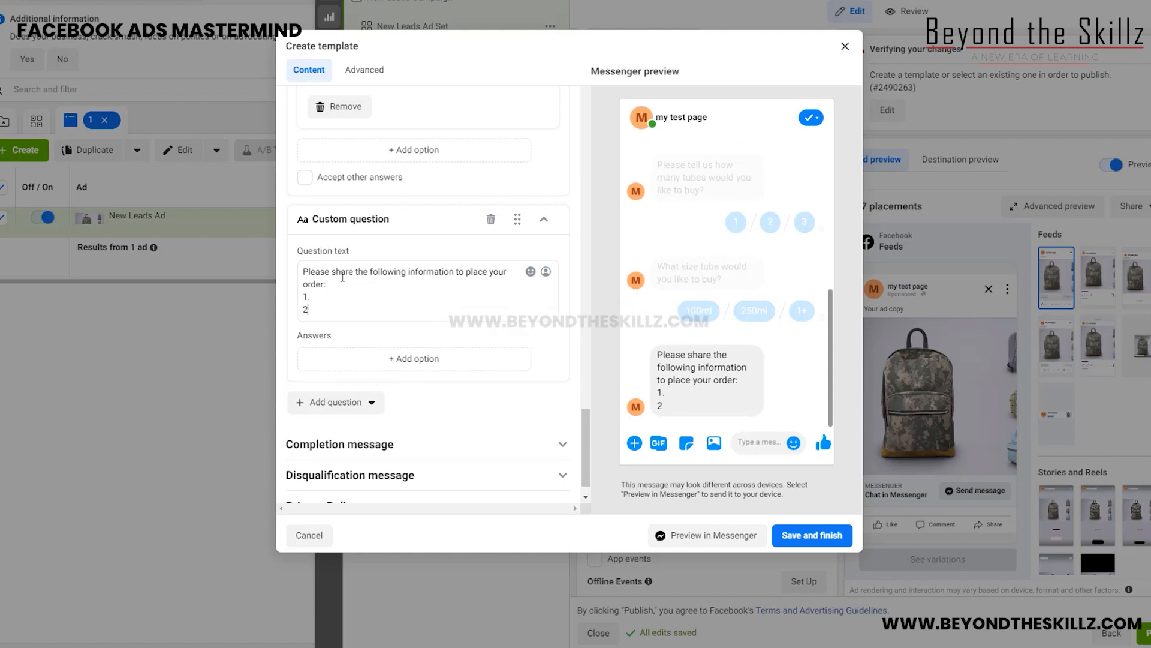
{"action": "type", "text": "."}
{"action": "key", "text": "Return"}
{"action": "type", "text": "3"}
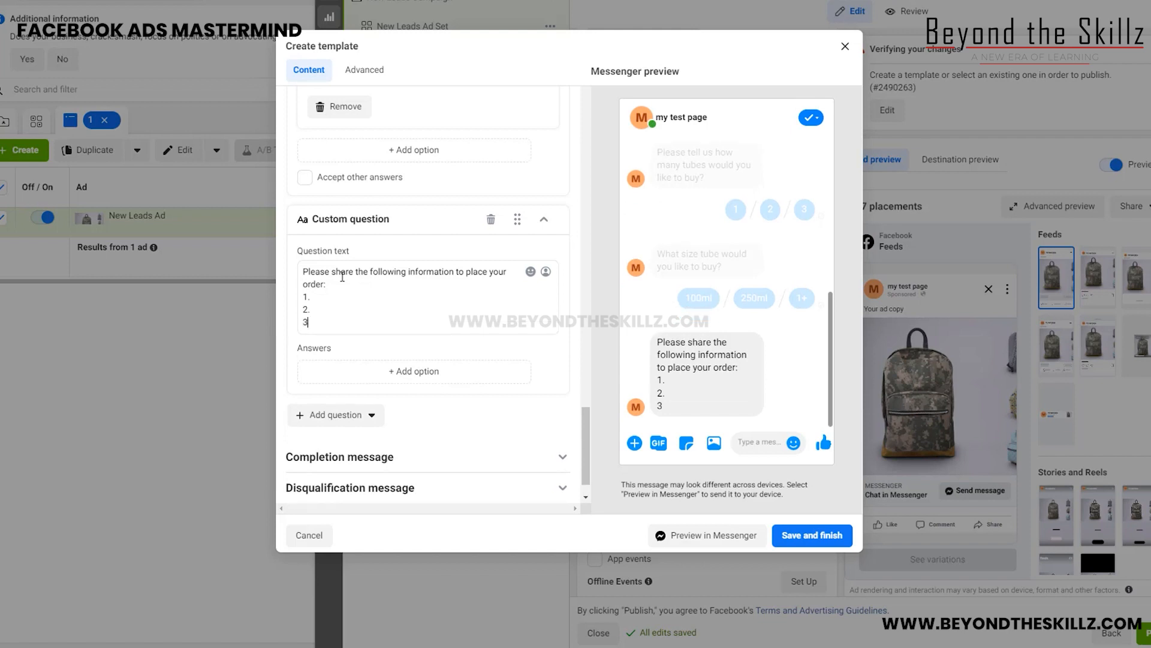
{"action": "type", "text": ".4"}
{"action": "key", "text": "BackSpace"}
{"action": "key", "text": "Return"}
{"action": "type", "text": "4"}
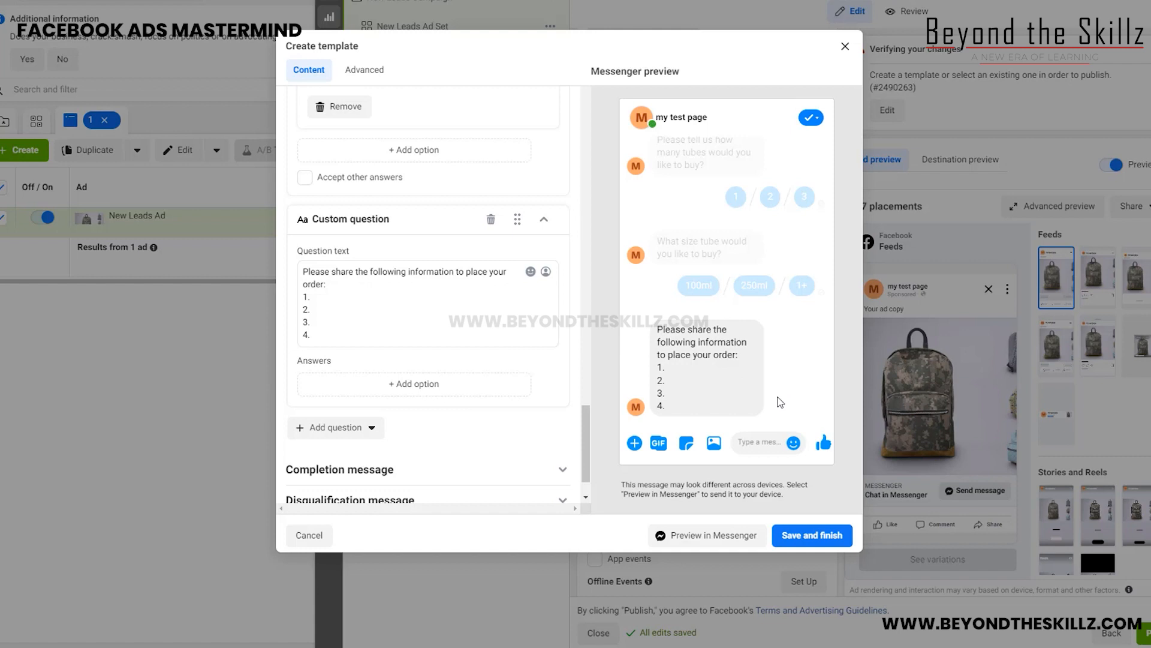
- Review the completion message, and check all the template's questions against the Messenger preview
{"action": "left_click", "coordinate": [522, 470]}
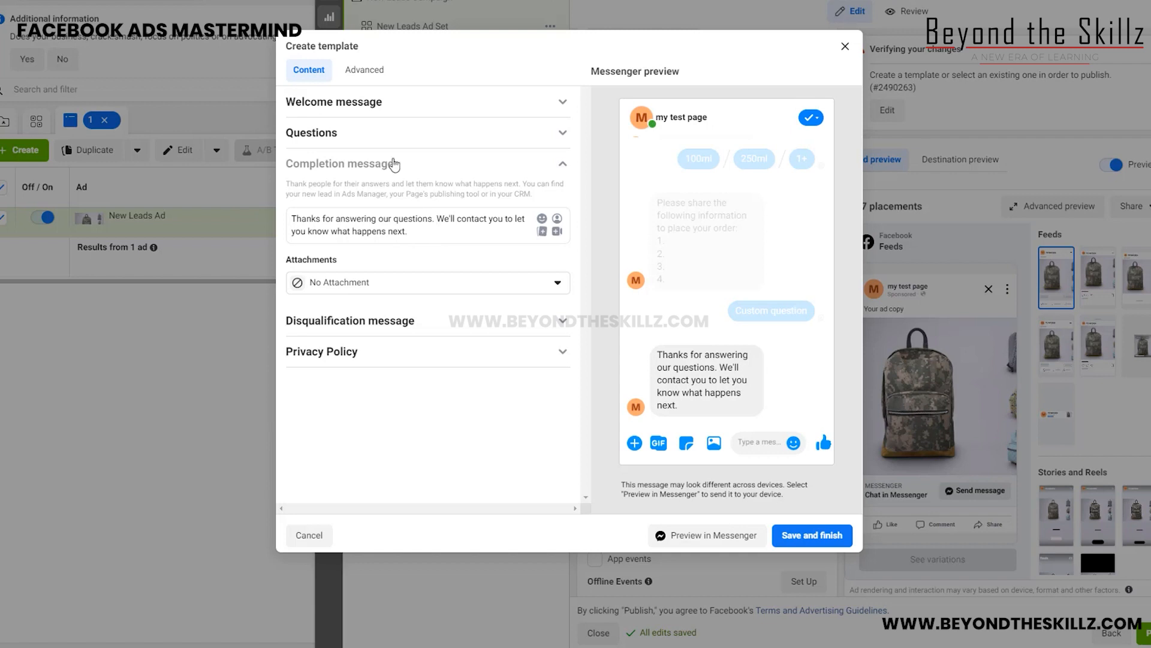
{"action": "left_click", "coordinate": [562, 164]}
{"action": "left_click", "coordinate": [562, 134]}
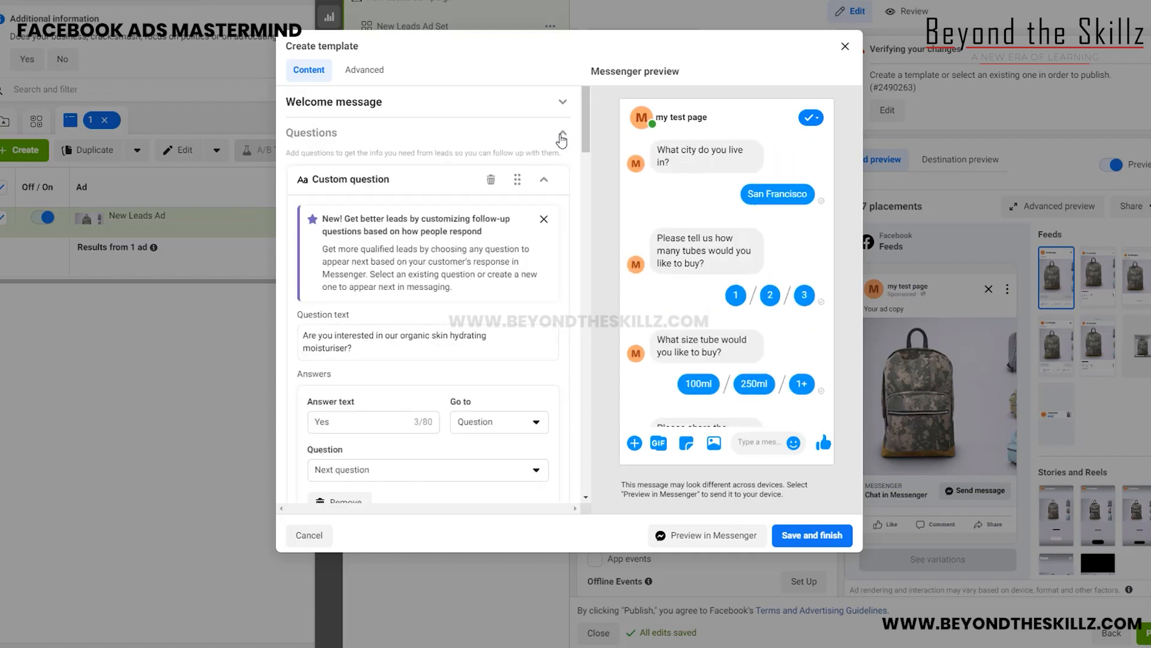
{"action": "scroll", "coordinate": [669, 322], "scroll_direction": "down", "scroll_amount": 5}
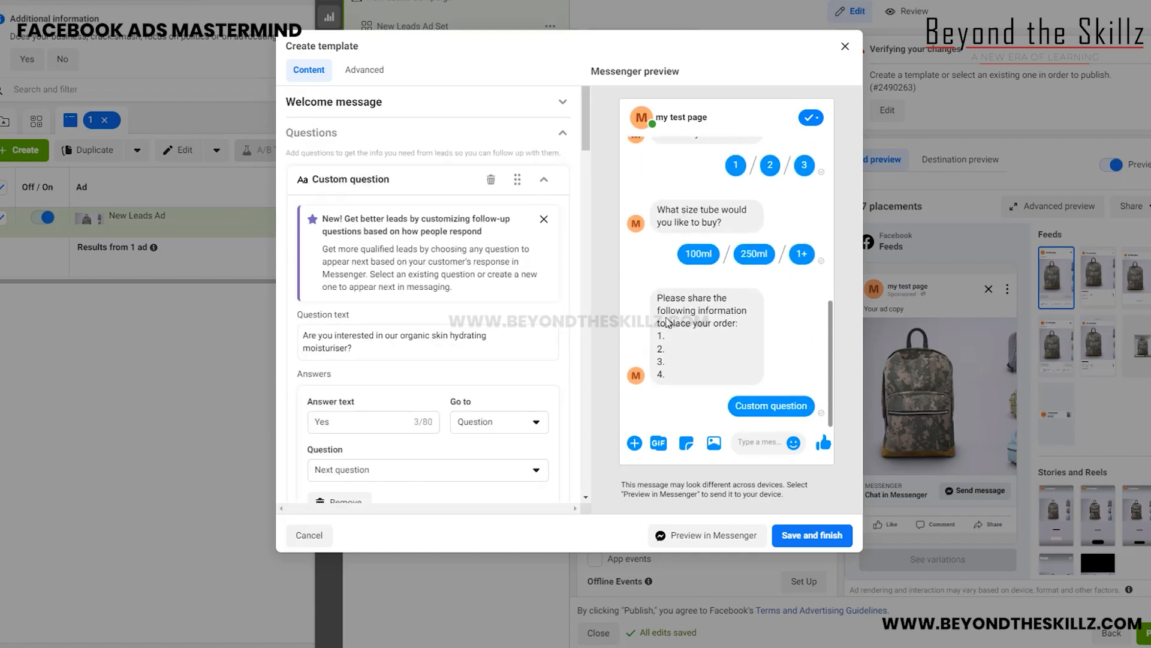
{"action": "scroll", "coordinate": [483, 295], "scroll_direction": "down", "scroll_amount": 7}
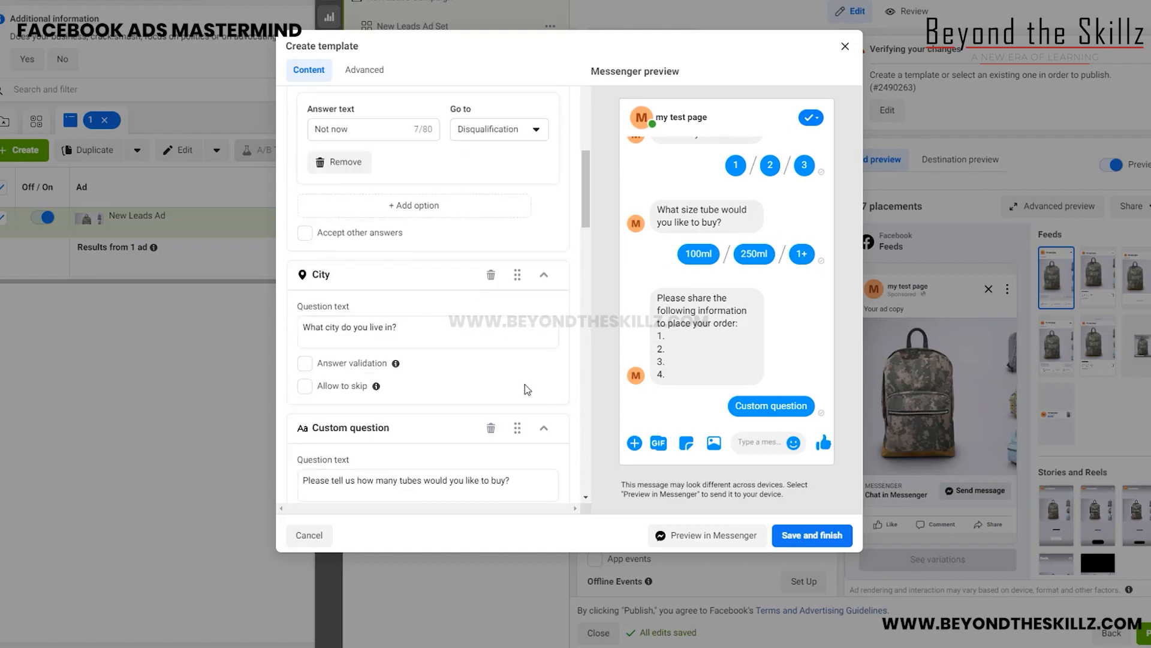
{"action": "scroll", "coordinate": [523, 375], "scroll_direction": "down", "scroll_amount": 12}
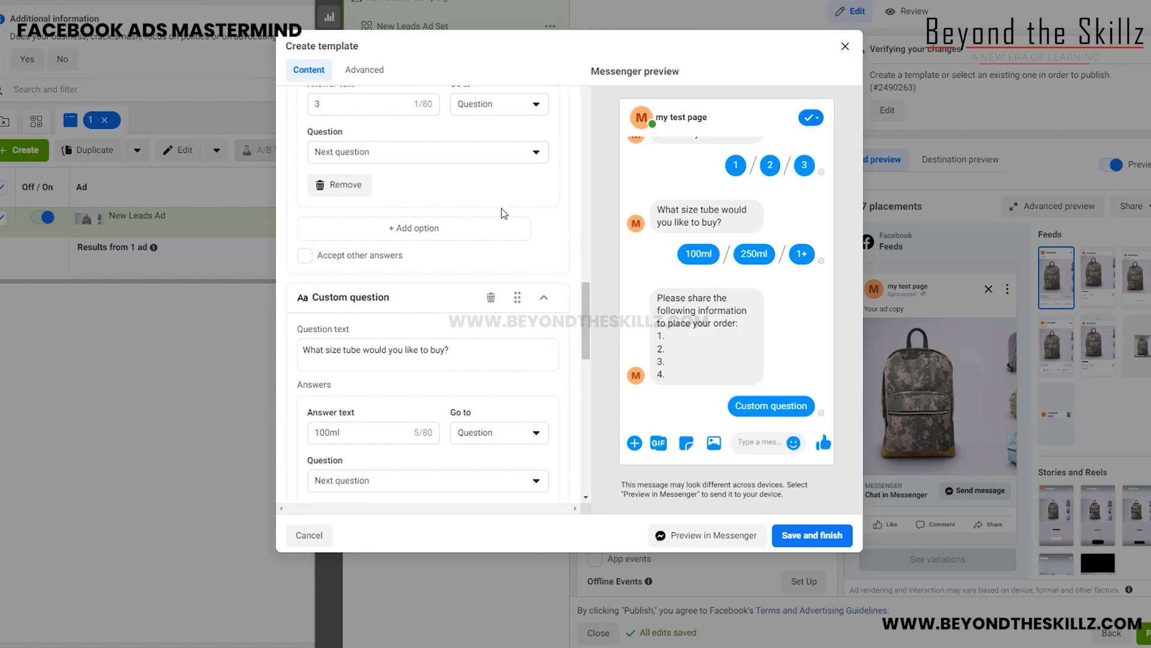
{"action": "scroll", "coordinate": [475, 390], "scroll_direction": "down", "scroll_amount": 6}
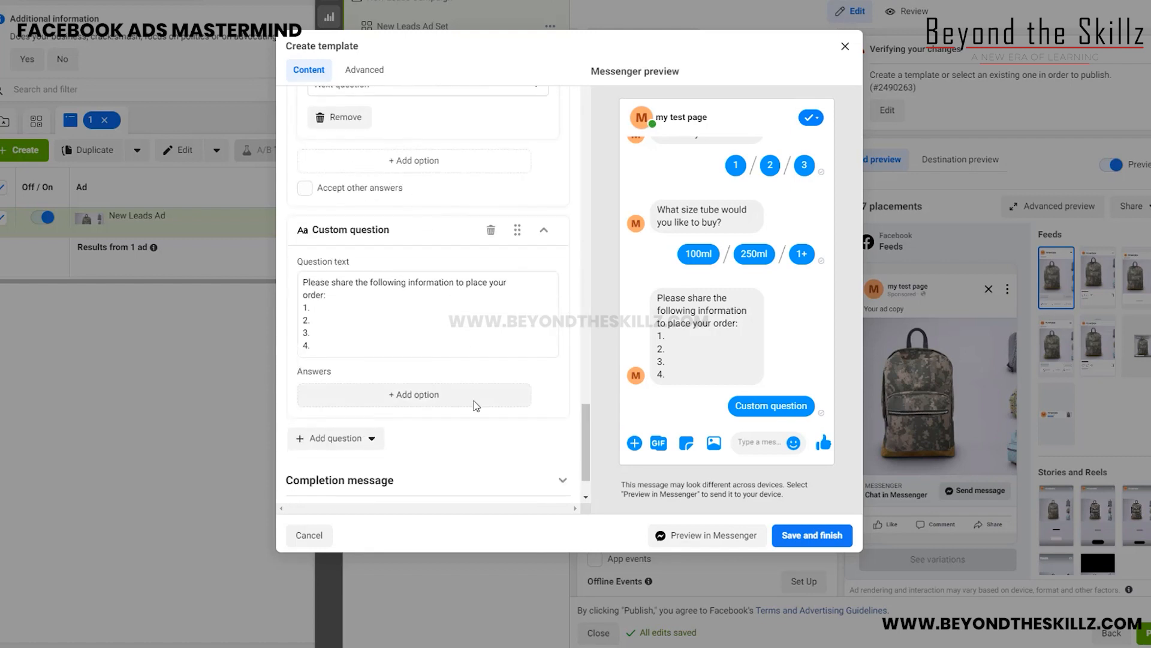
{"action": "scroll", "coordinate": [375, 390], "scroll_direction": "down", "scroll_amount": 2}
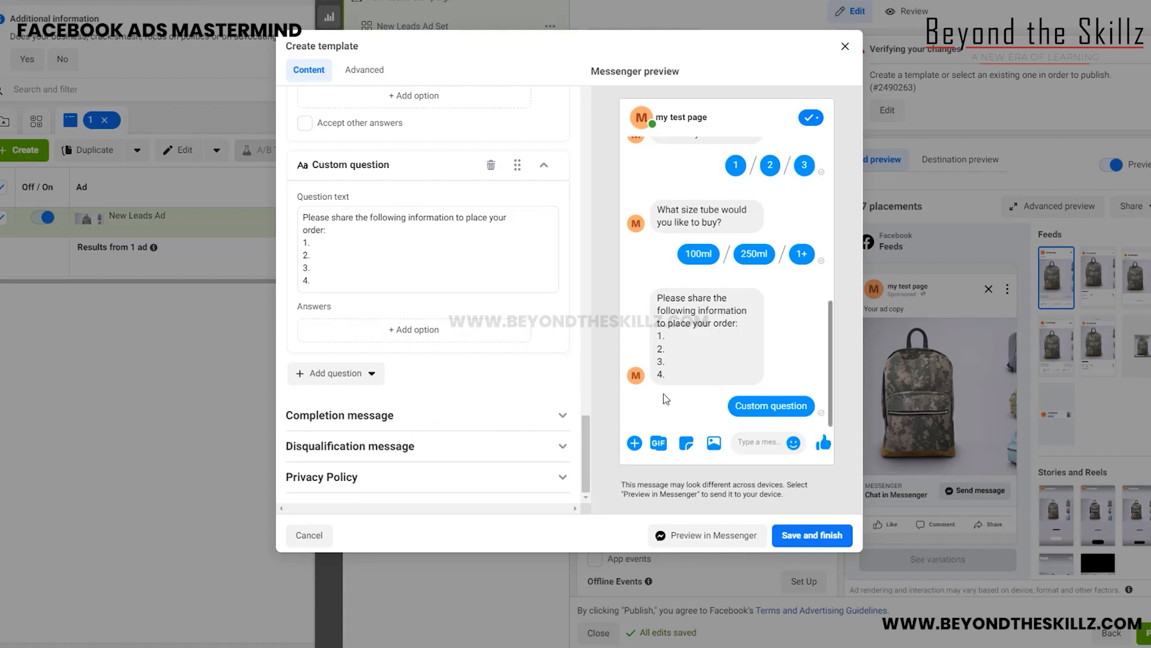
- Review the disqualification message text and how it follows the questions in the Messenger preview
{"action": "left_click", "coordinate": [550, 450]}
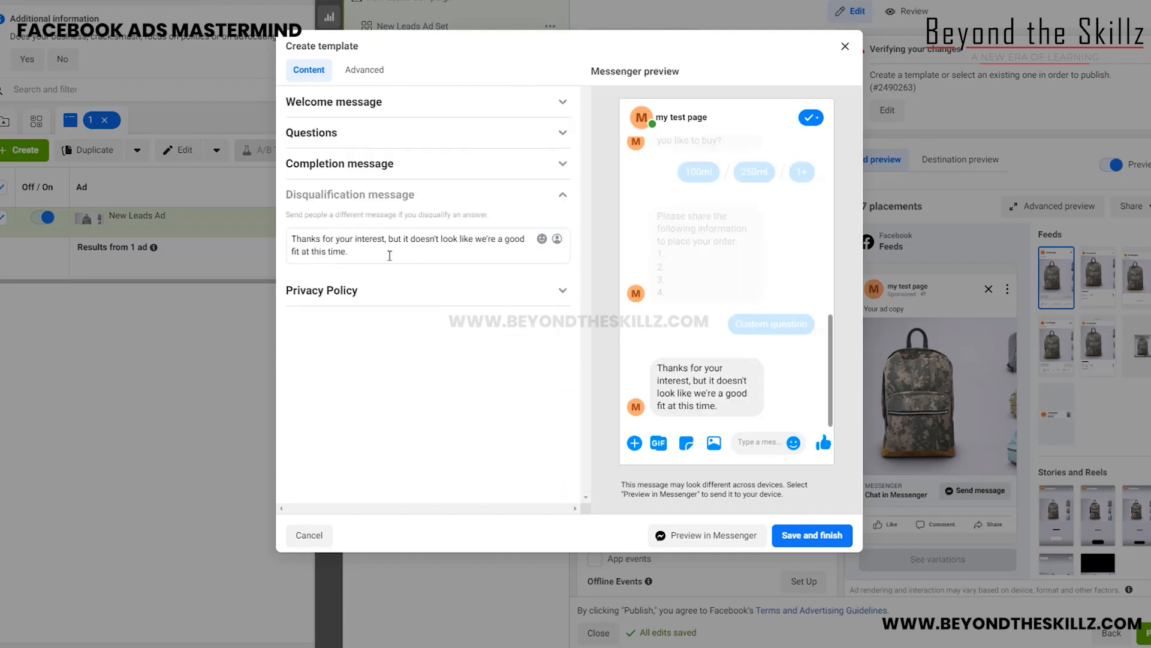
{"action": "triple_click", "coordinate": [383, 253]}
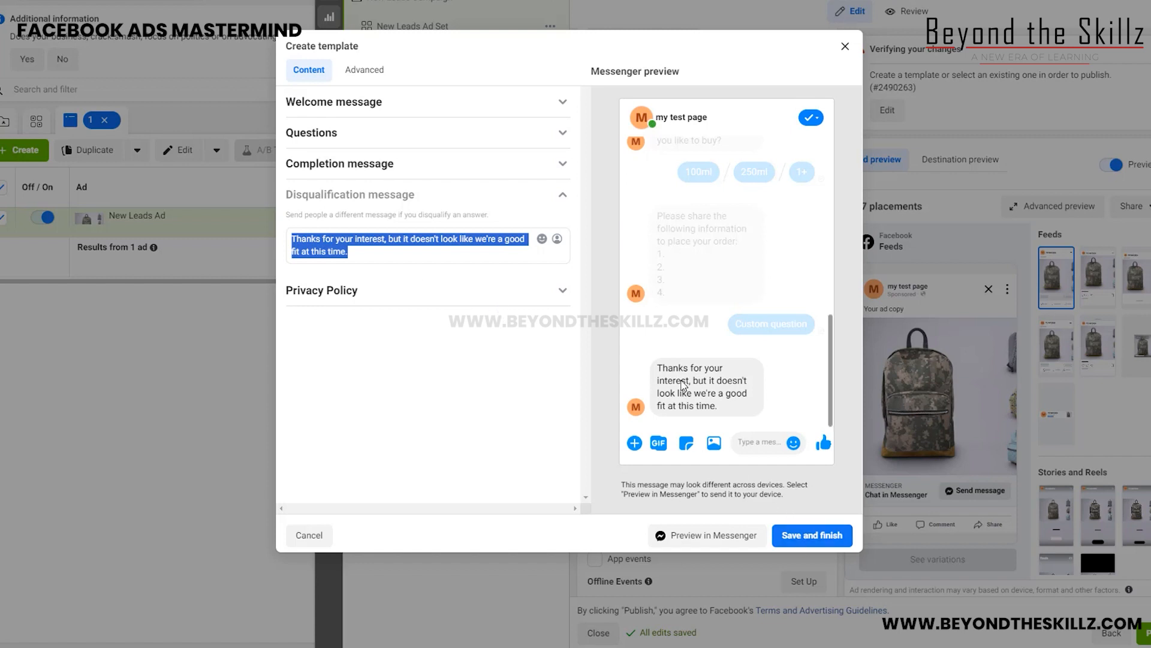
{"action": "scroll", "coordinate": [681, 385], "scroll_direction": "up", "scroll_amount": 2}
{"action": "scroll", "coordinate": [682, 385], "scroll_direction": "up", "scroll_amount": 2}
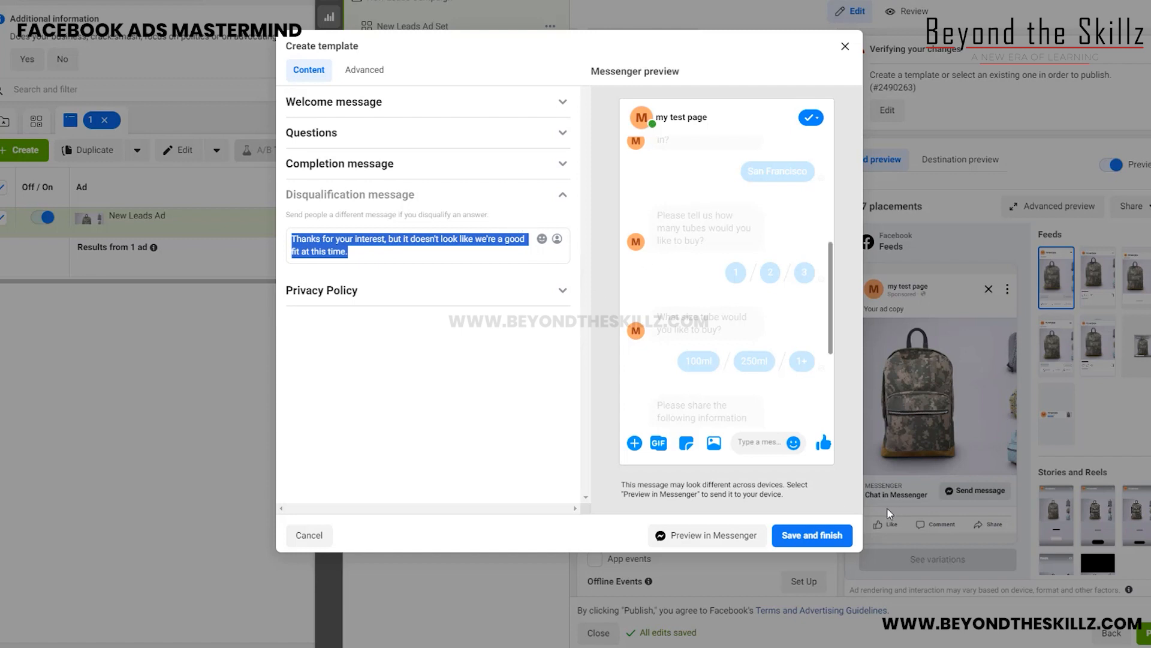
- Try to save the template, and accept Meta's Lead Ad Terms for the page in the privacy policy section
{"action": "left_click", "coordinate": [827, 537]}
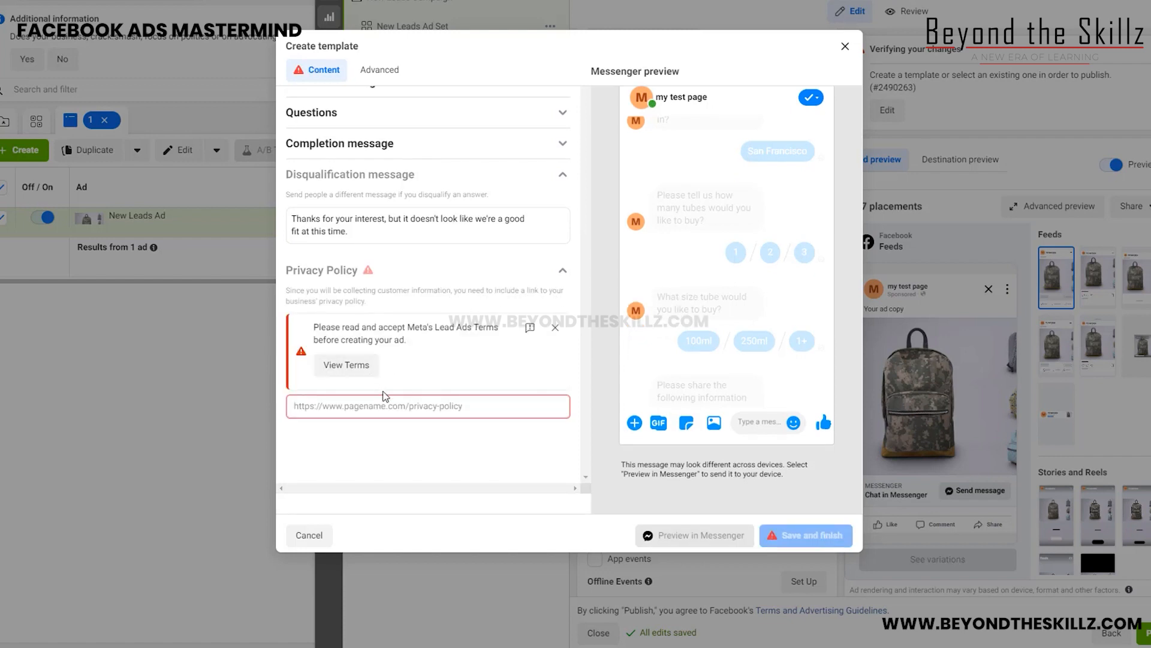
{"action": "left_click", "coordinate": [404, 410]}
{"action": "left_click", "coordinate": [404, 410]}
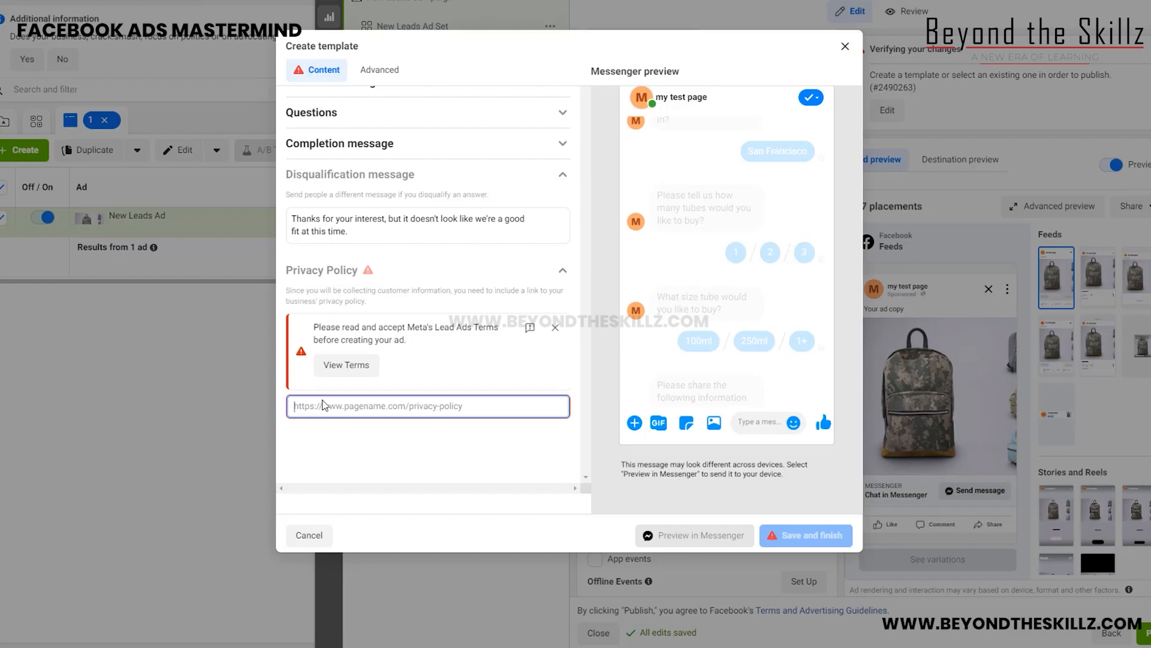
{"action": "left_click", "coordinate": [354, 366]}
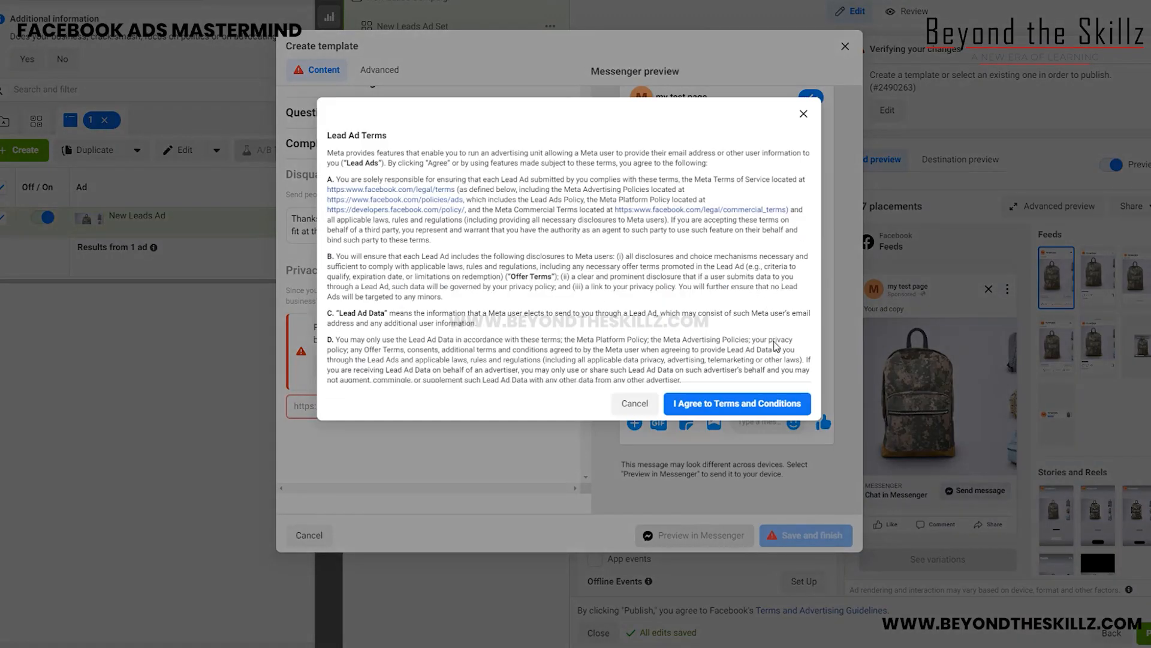
{"action": "left_click", "coordinate": [714, 403]}
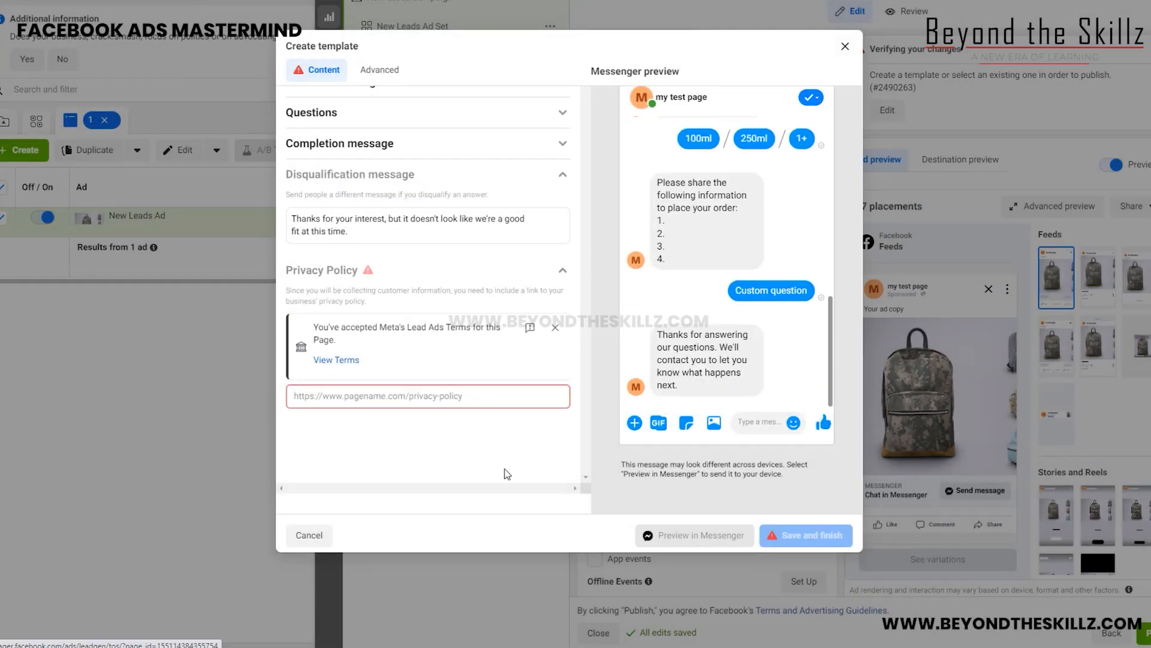
{"action": "left_click", "coordinate": [420, 398]}
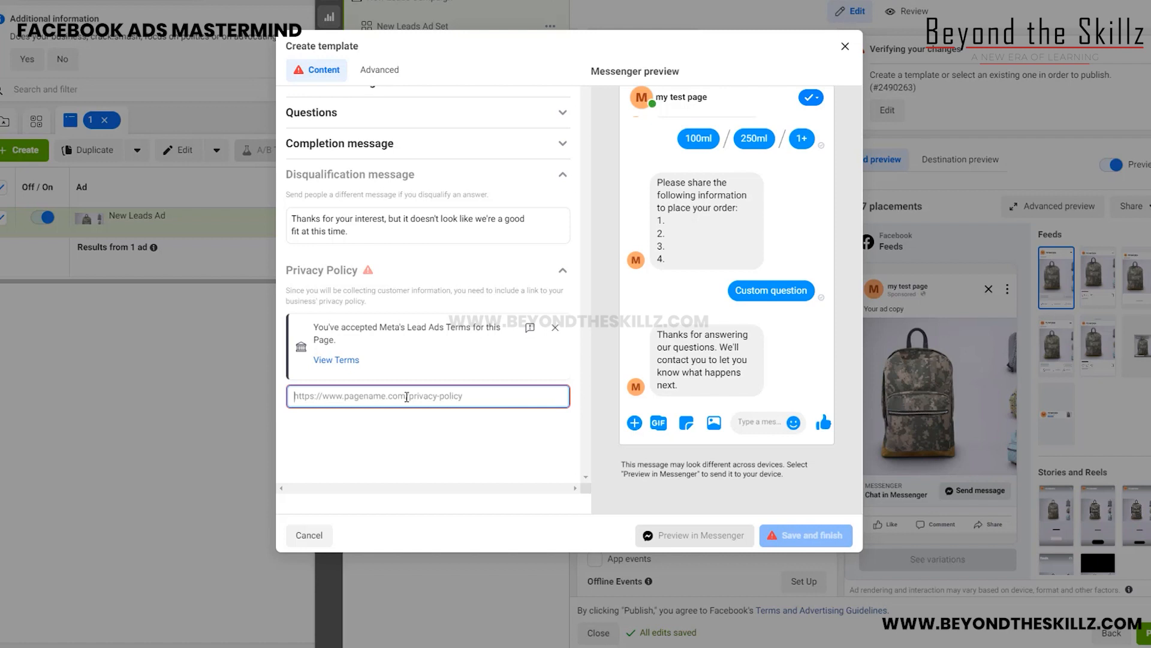
{"action": "type", "text": "www.b"}
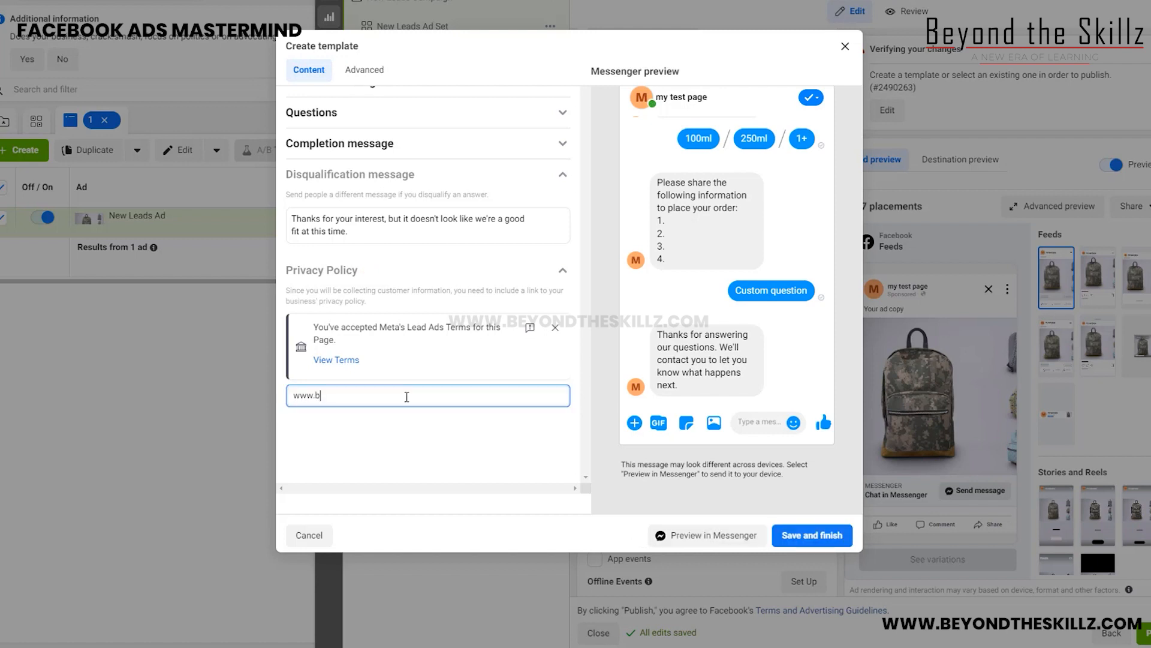
{"action": "type", "text": "eyondtheskillz.com/privacy-policy"}
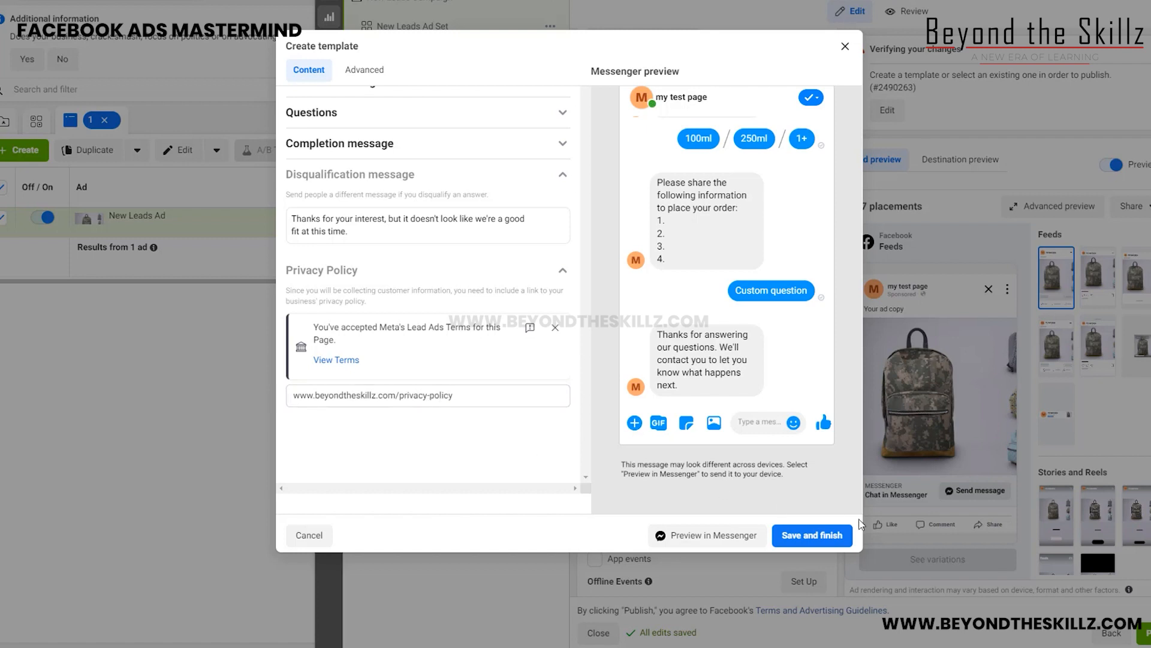
{"action": "left_click", "coordinate": [823, 536]}
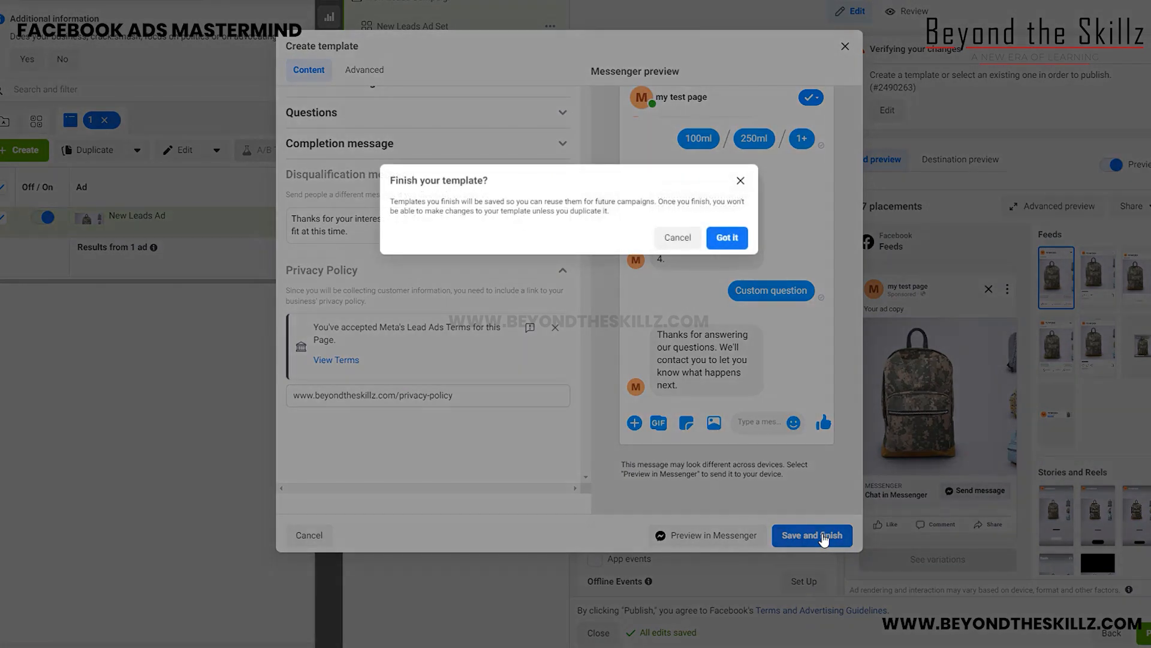
{"action": "left_click", "coordinate": [730, 237]}
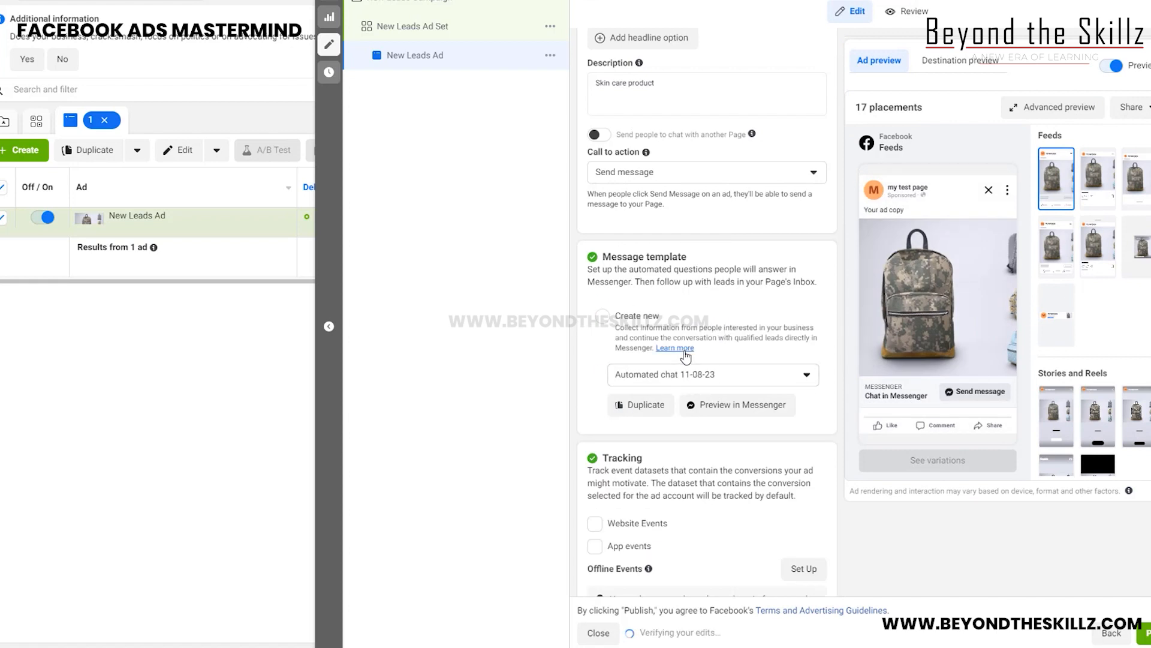
- Review the ad's message template, tracking and ad setup sections
{"action": "scroll", "coordinate": [678, 357], "scroll_direction": "down", "scroll_amount": 2}
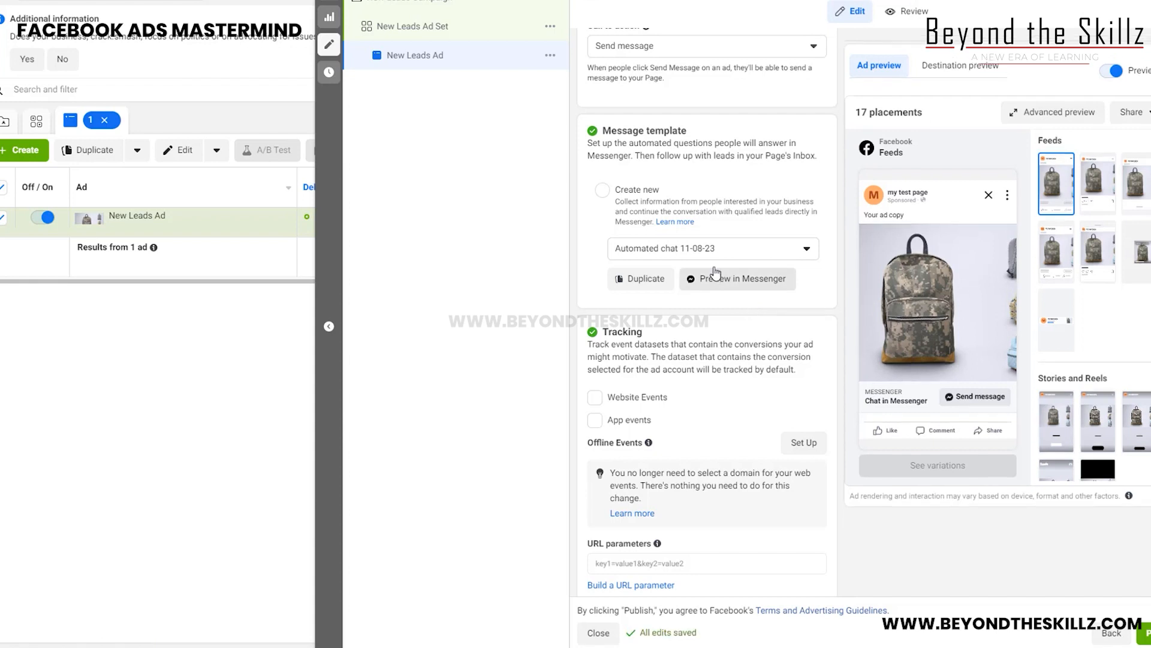
{"action": "scroll", "coordinate": [697, 241], "scroll_direction": "down", "scroll_amount": 1}
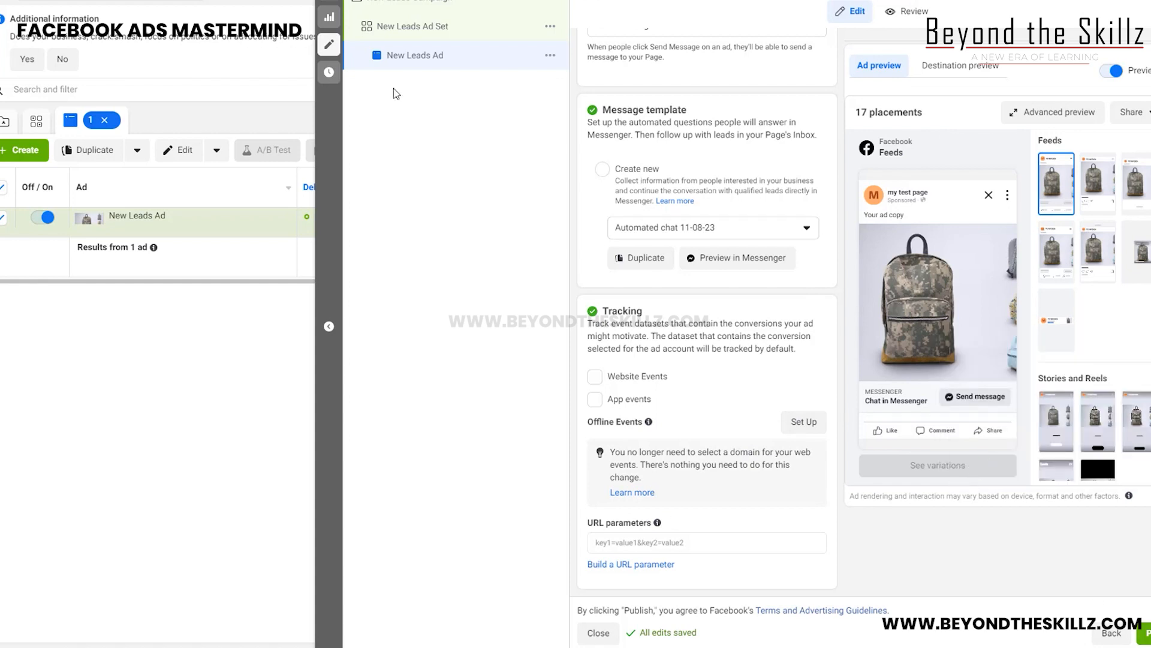
{"action": "scroll", "coordinate": [765, 261], "scroll_direction": "up", "scroll_amount": 5}
{"action": "scroll", "coordinate": [831, 364], "scroll_direction": "up", "scroll_amount": 10}
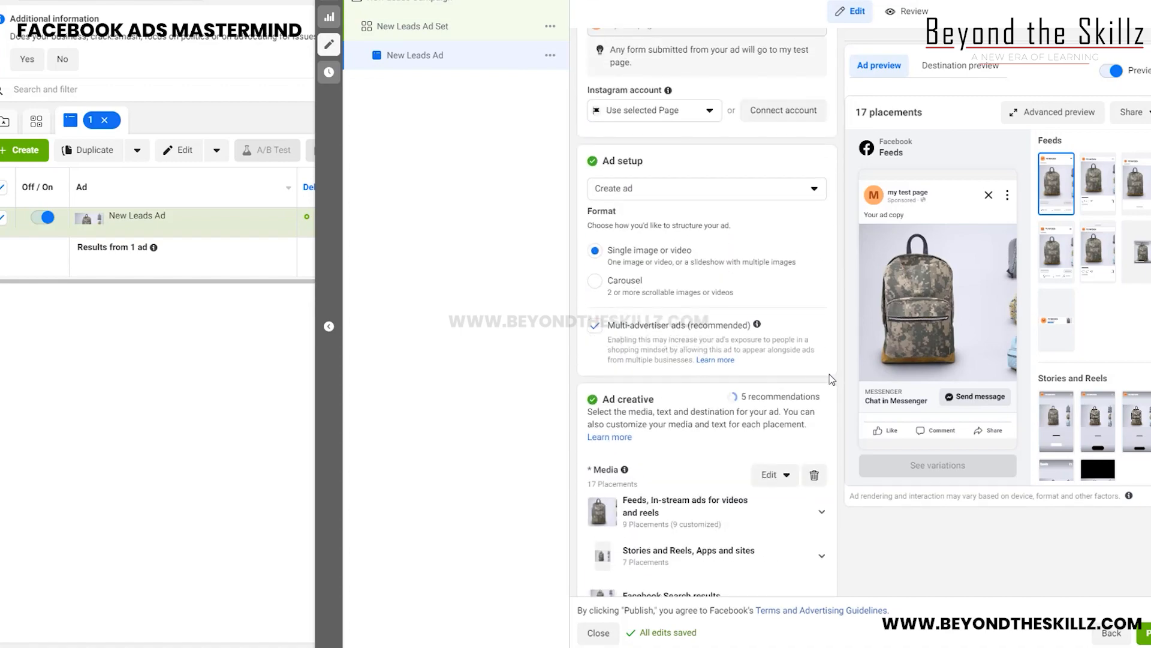